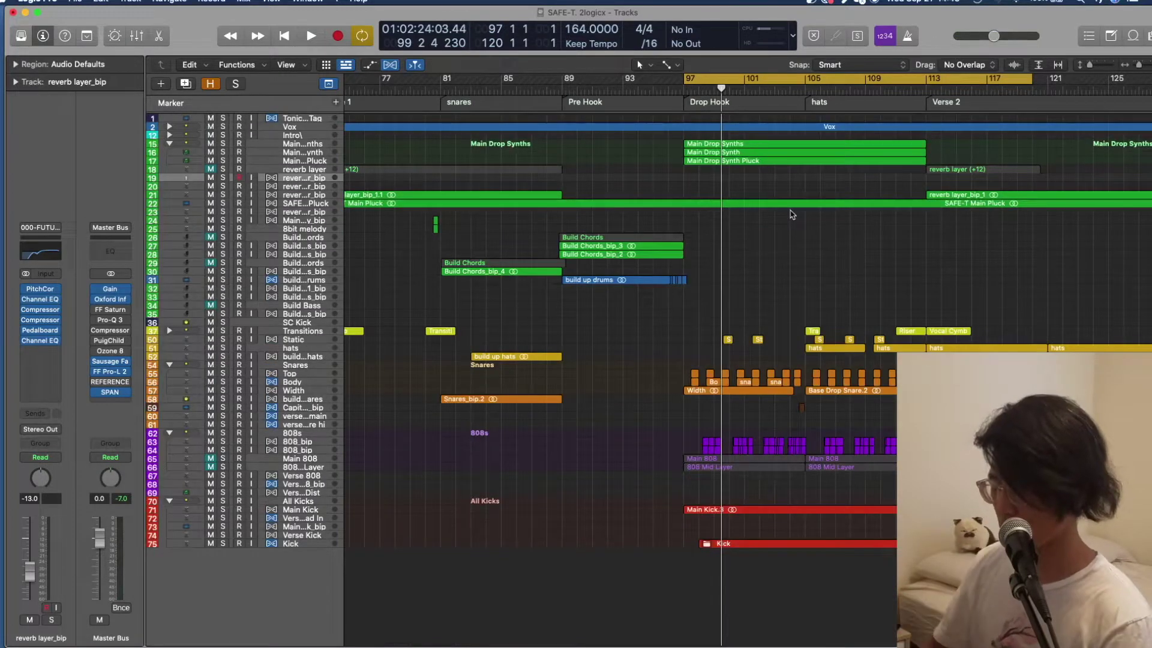
- Solo the Main Drop Synths stack at the Drop Hook marker and play it back
{"action": "left_click", "coordinate": [313, 144]}
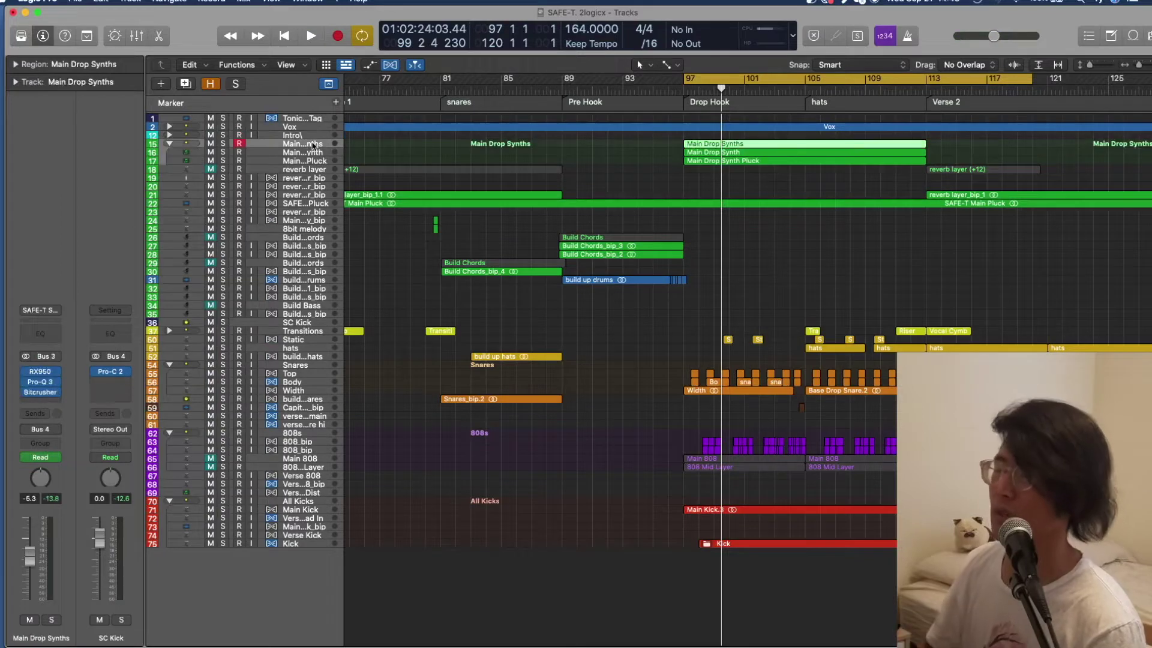
{"action": "scroll", "coordinate": [880, 137], "scroll_direction": "up", "scroll_amount": 3}
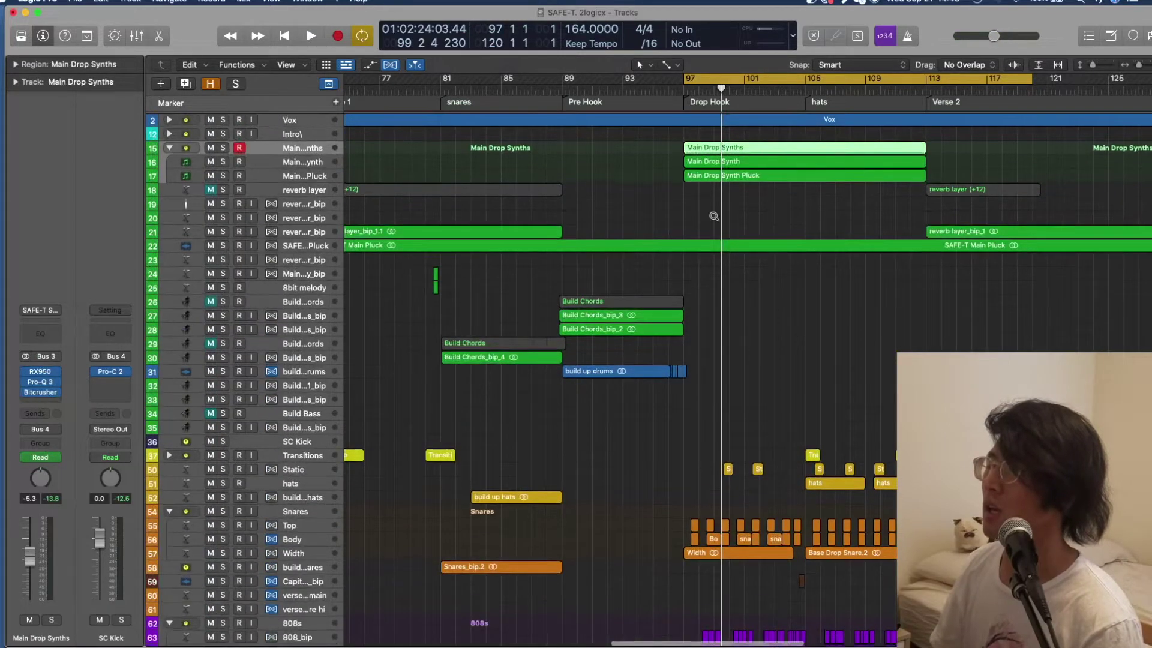
{"action": "scroll", "coordinate": [714, 216], "scroll_direction": "up", "scroll_amount": 6}
{"action": "scroll", "coordinate": [715, 217], "scroll_direction": "up", "scroll_amount": 4}
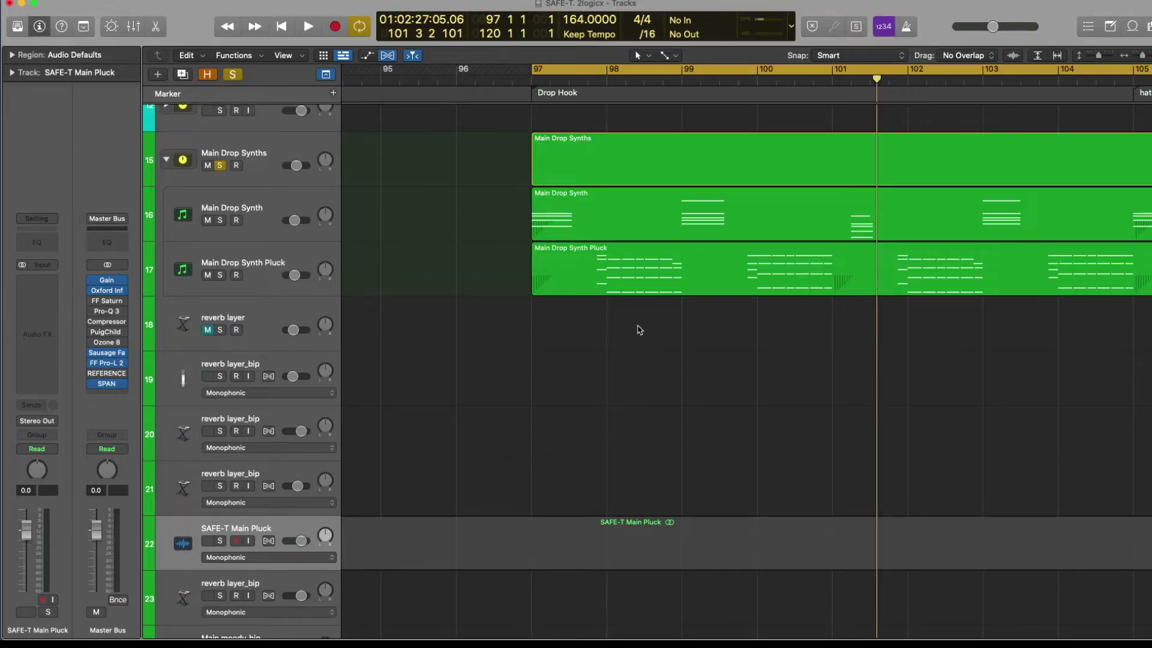
{"action": "key", "text": "space"}
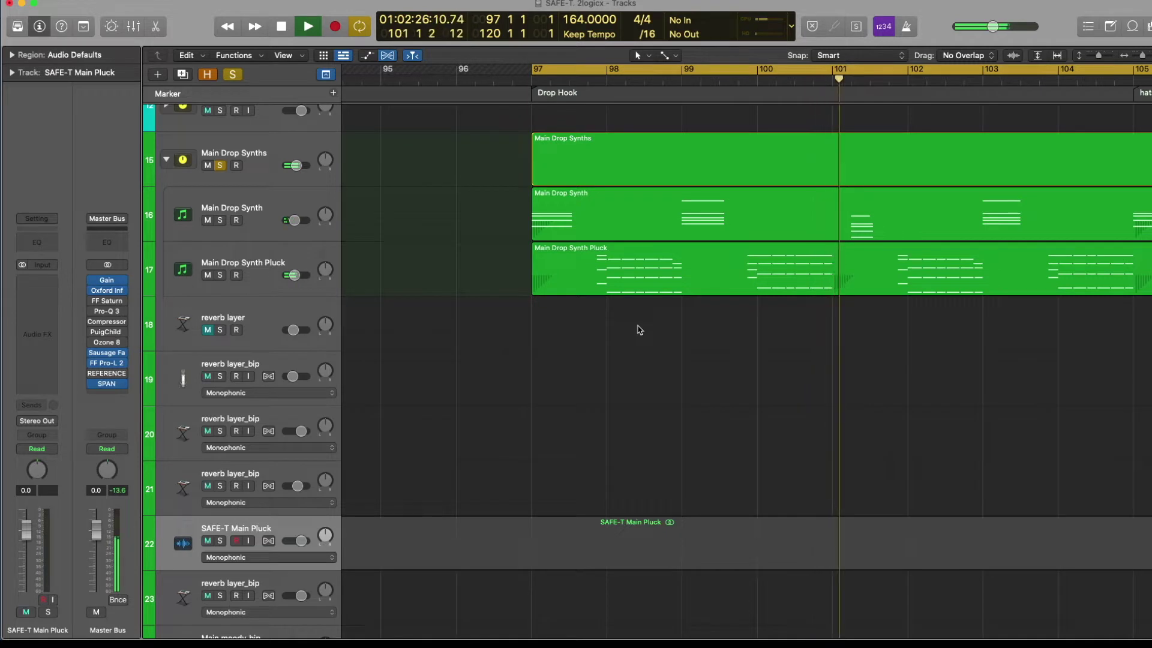
{"action": "key", "text": "space"}
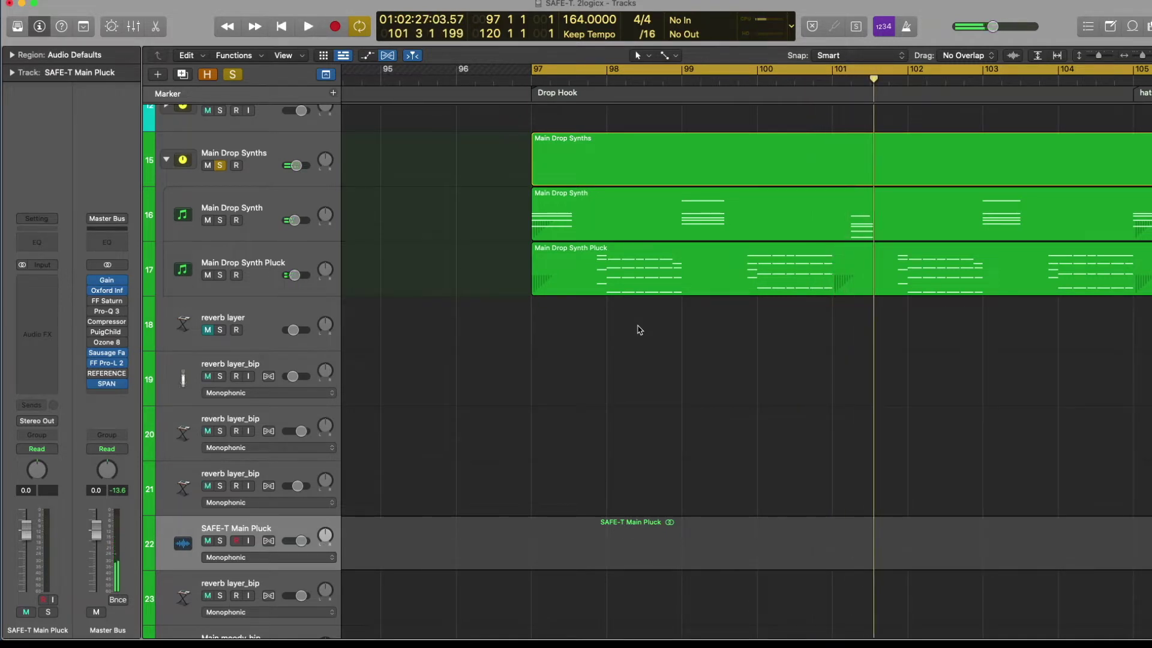
- View the Main Drop Synth and Main Drop Synth Pluck parts, showing the Main Drop Synth notes in the Piano Roll
{"action": "left_click", "coordinate": [294, 197]}
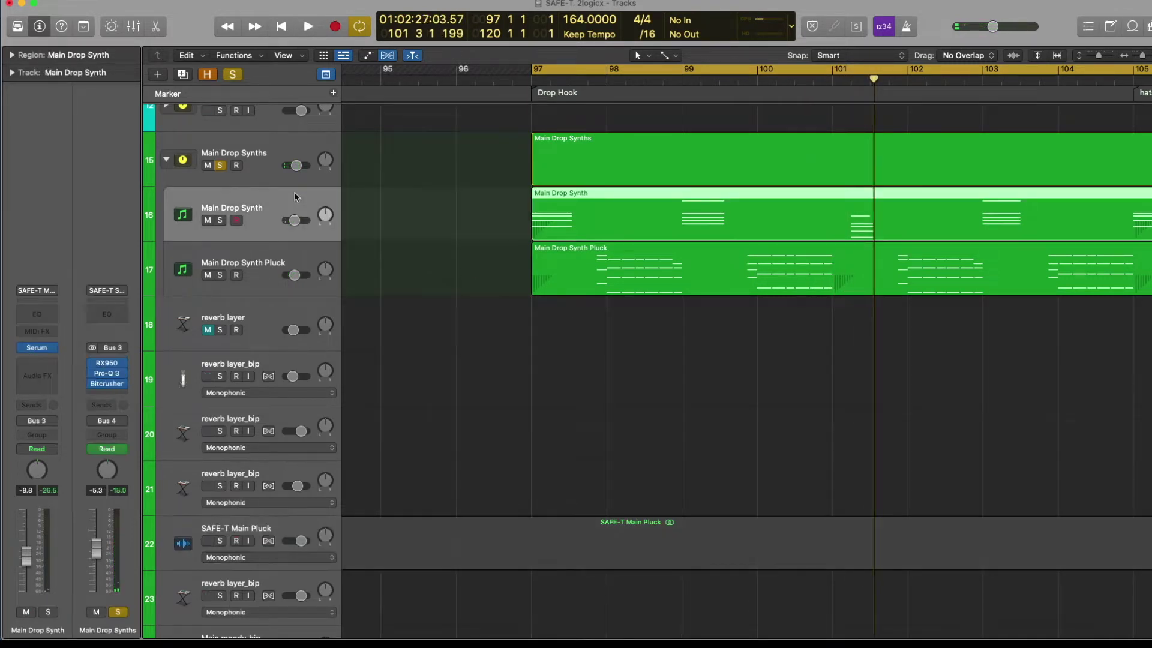
{"action": "left_click", "coordinate": [288, 259]}
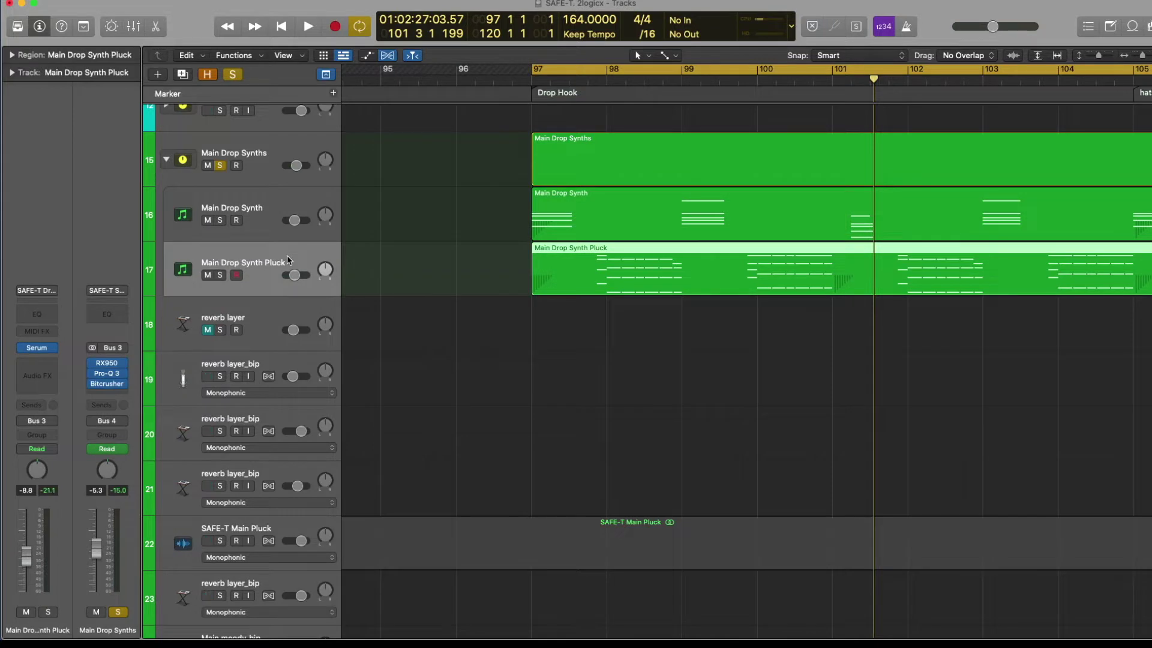
{"action": "left_click", "coordinate": [271, 210]}
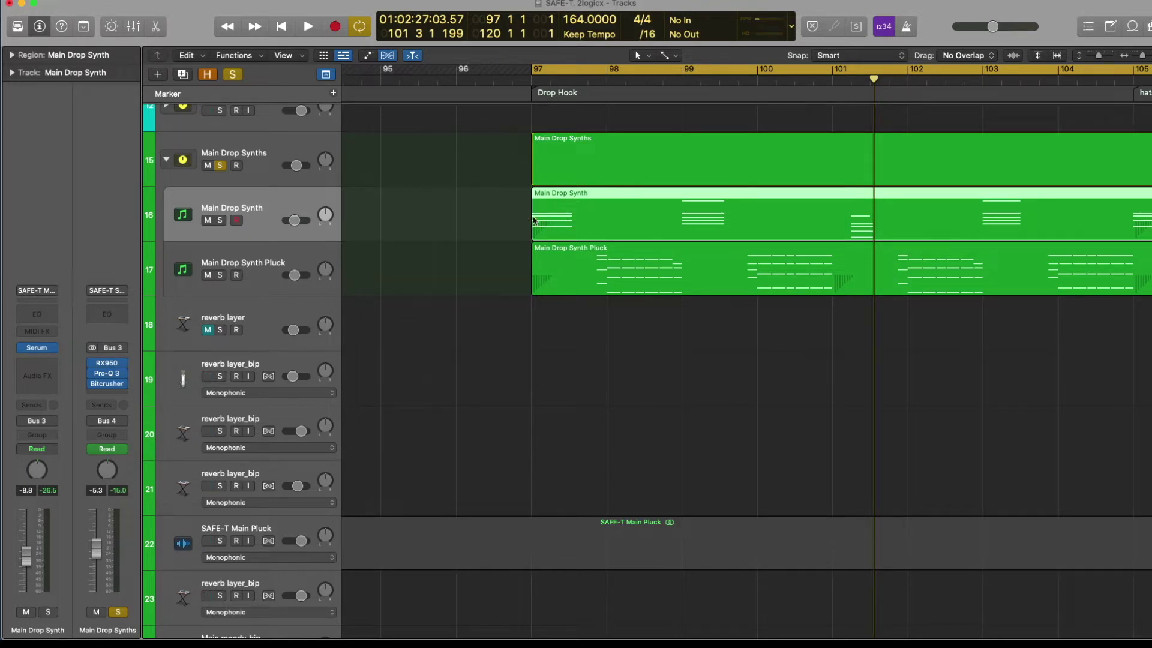
{"action": "left_click", "coordinate": [595, 266]}
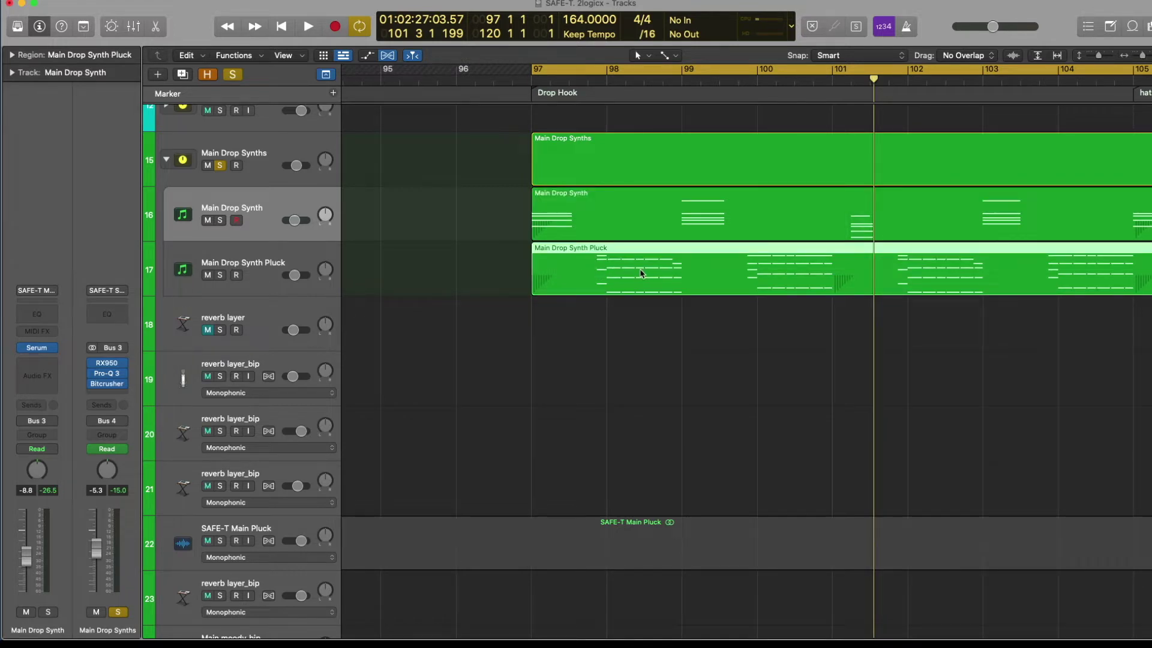
{"action": "key", "text": "p"}
{"action": "left_click", "coordinate": [298, 155]}
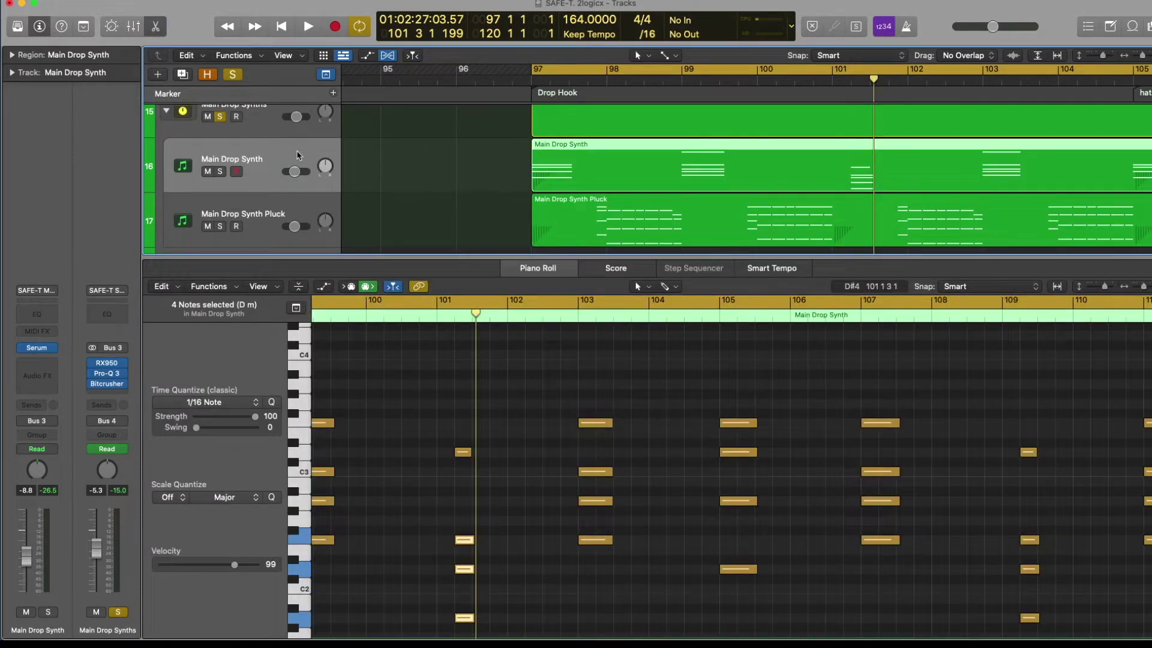
- Bypass the RX950, Pro-Q 3 and Bitcrusher effects on the Main Drop Synths stack
{"action": "left_click", "coordinate": [273, 125]}
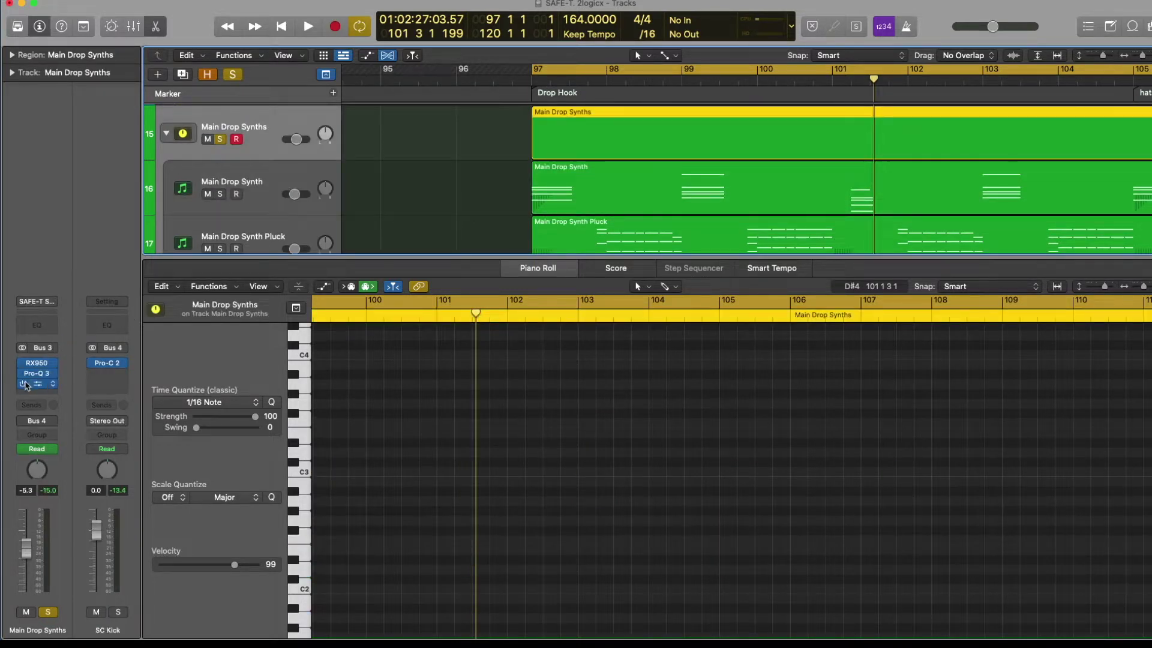
{"action": "left_click", "coordinate": [27, 372]}
{"action": "key", "text": "Down"}
- Open Serum on the Main Drop Synth track and turn off its Compressor, Distortion and Hyper/Dimension effects
{"action": "left_click", "coordinate": [37, 348]}
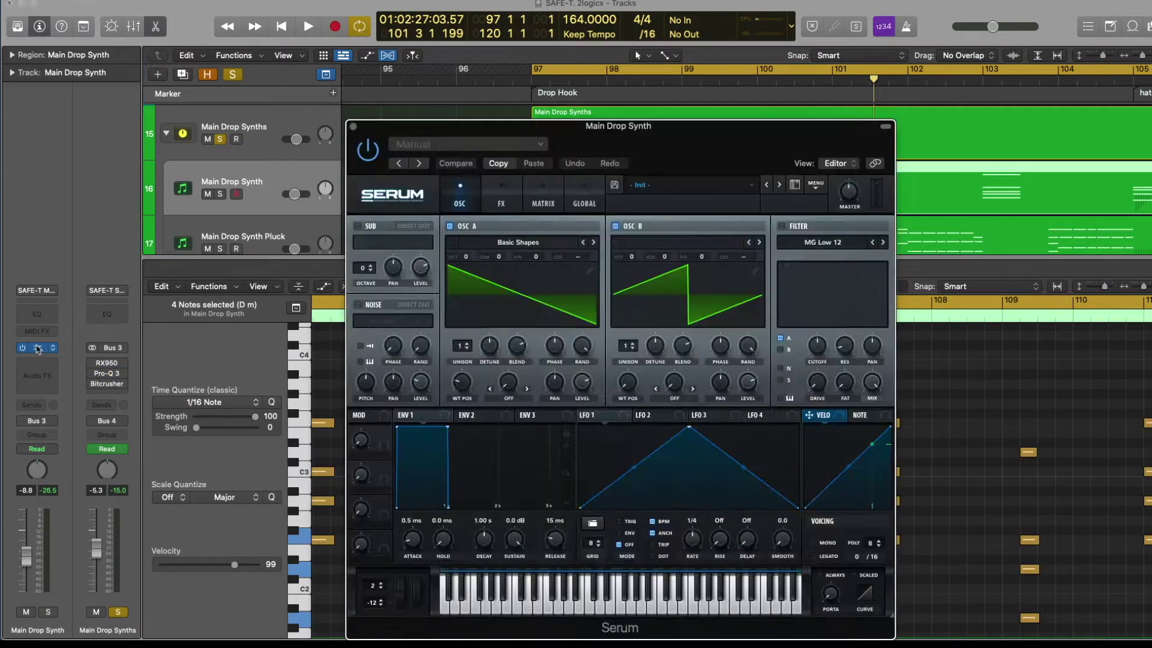
{"action": "left_click", "coordinate": [501, 198]}
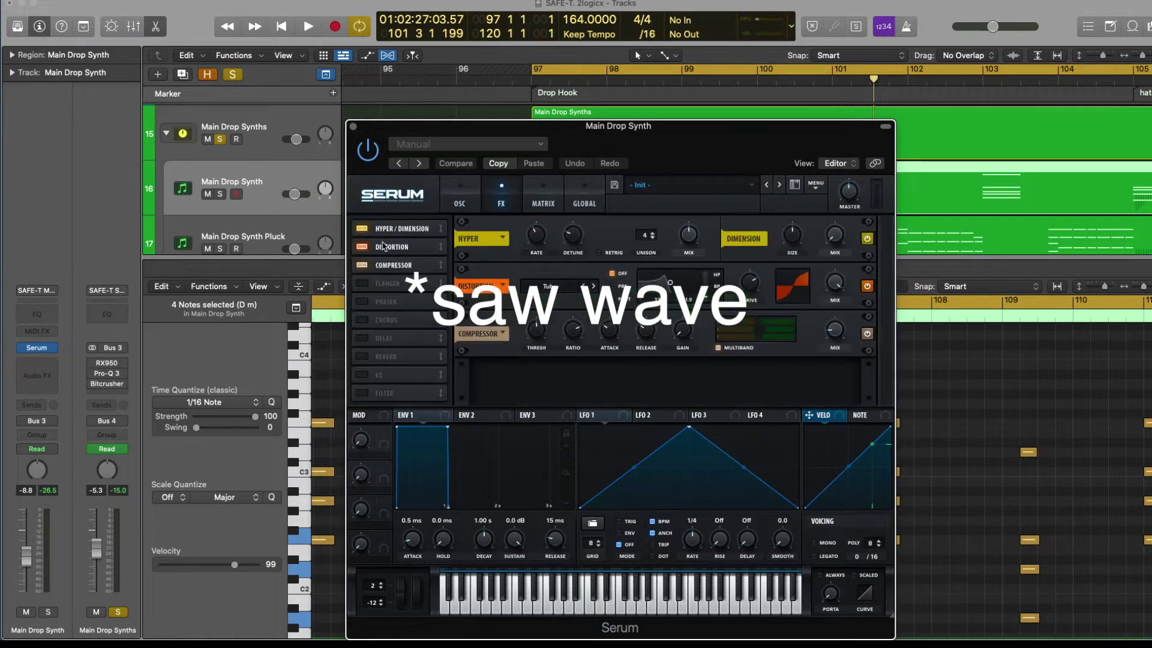
{"action": "left_click", "coordinate": [363, 265]}
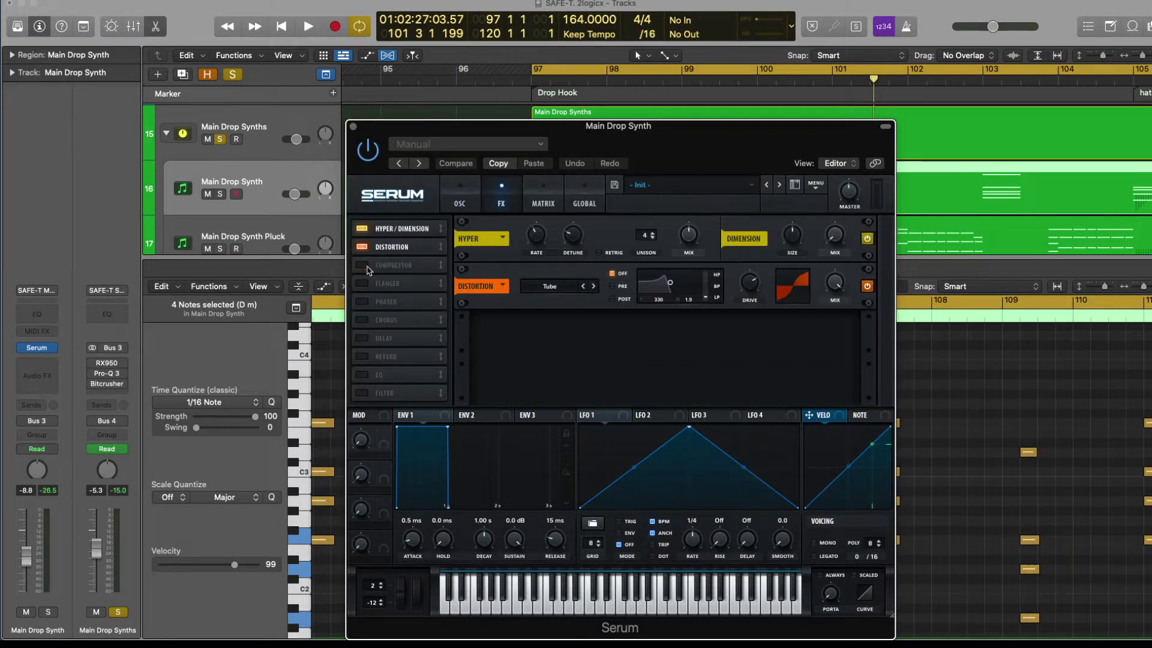
{"action": "left_click", "coordinate": [362, 246]}
{"action": "left_click", "coordinate": [362, 229]}
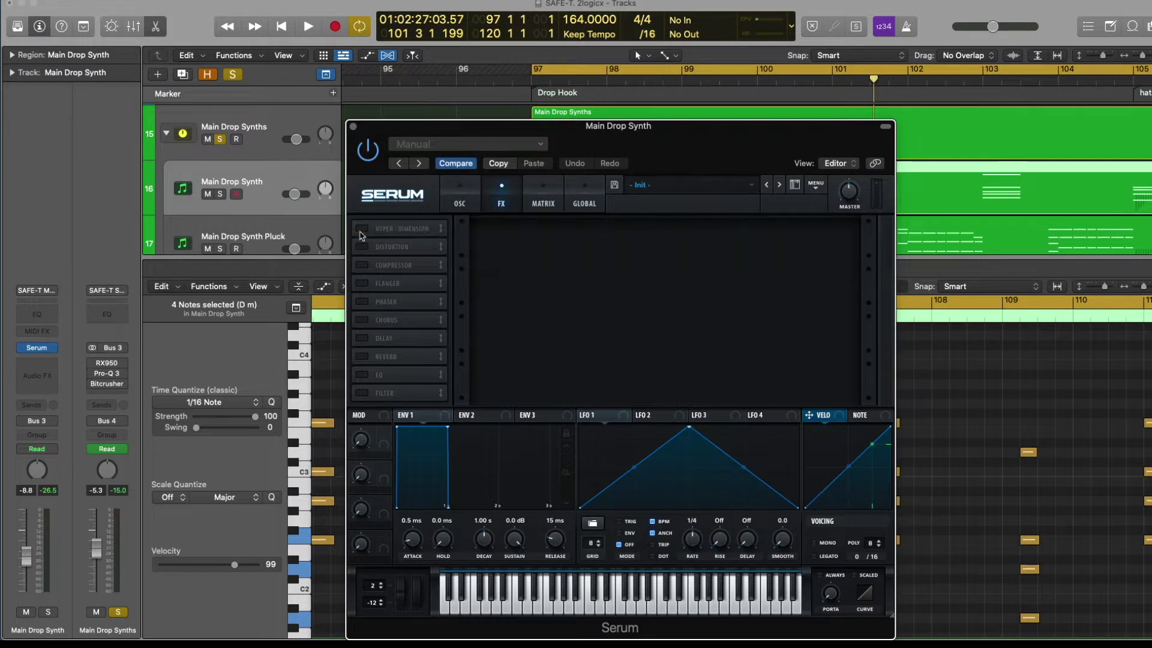
{"action": "left_click", "coordinate": [460, 204]}
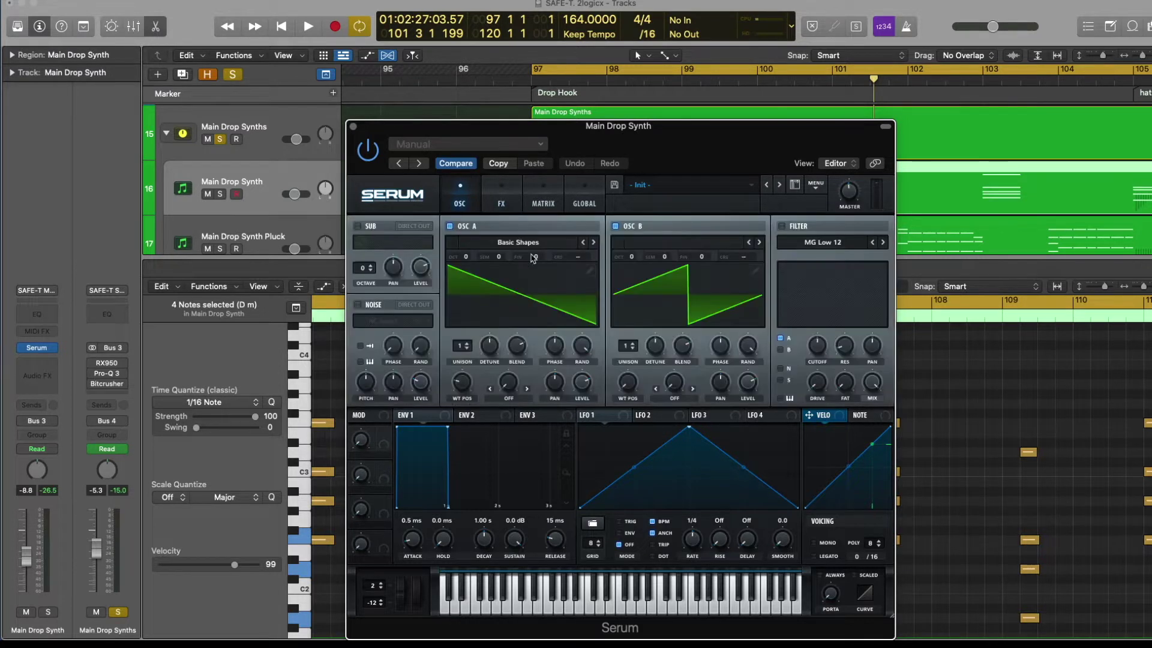
- Solo the Main Drop Synth track and turn on Serum's Hyper/Dimension effect
{"action": "left_click", "coordinate": [220, 194]}
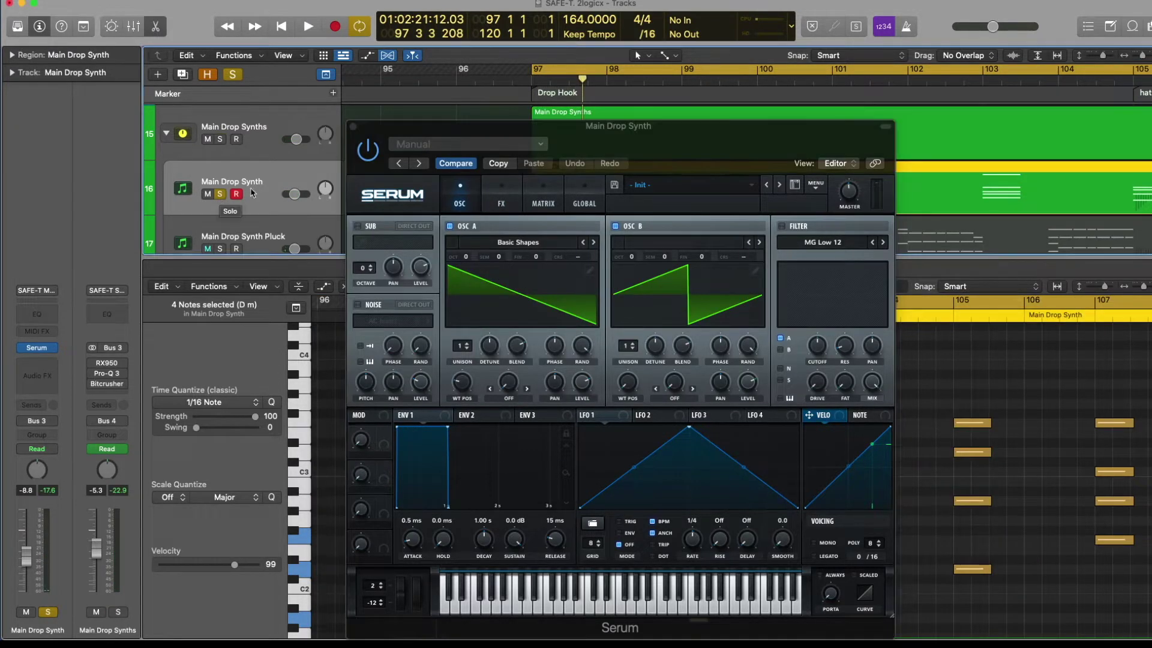
{"action": "left_click", "coordinate": [501, 201]}
{"action": "left_click", "coordinate": [362, 229]}
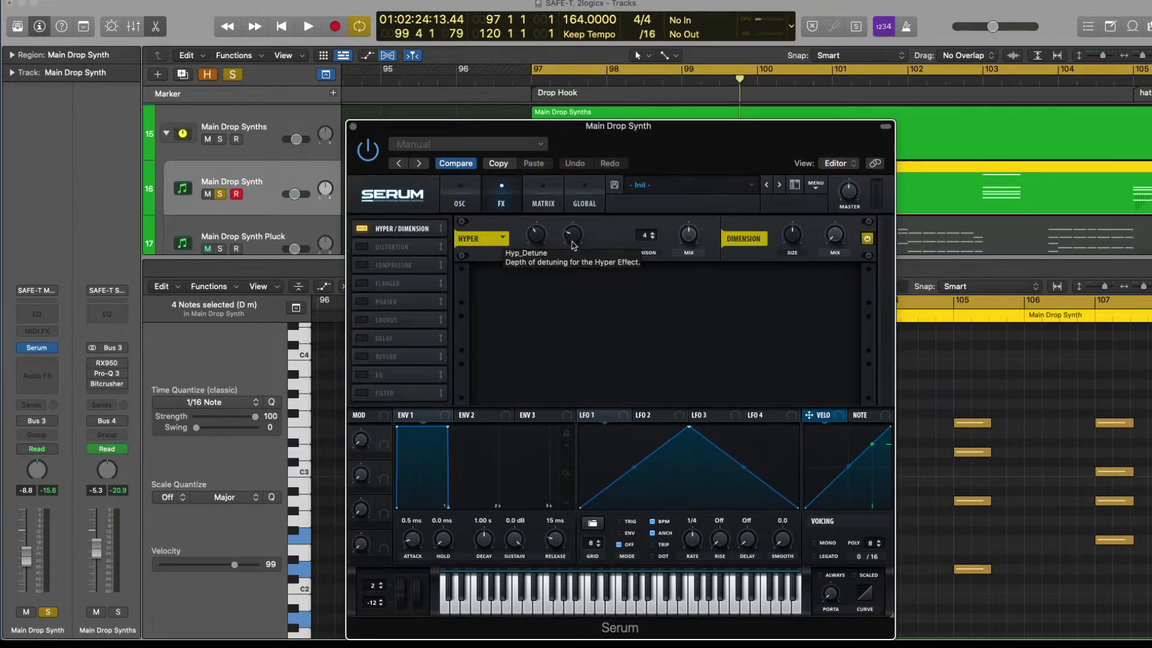
- Turn on Serum's Tube distortion for the Main Drop Synth and audition the sound
{"action": "key", "text": "space"}
{"action": "left_click", "coordinate": [361, 247]}
{"action": "key", "text": "space"}
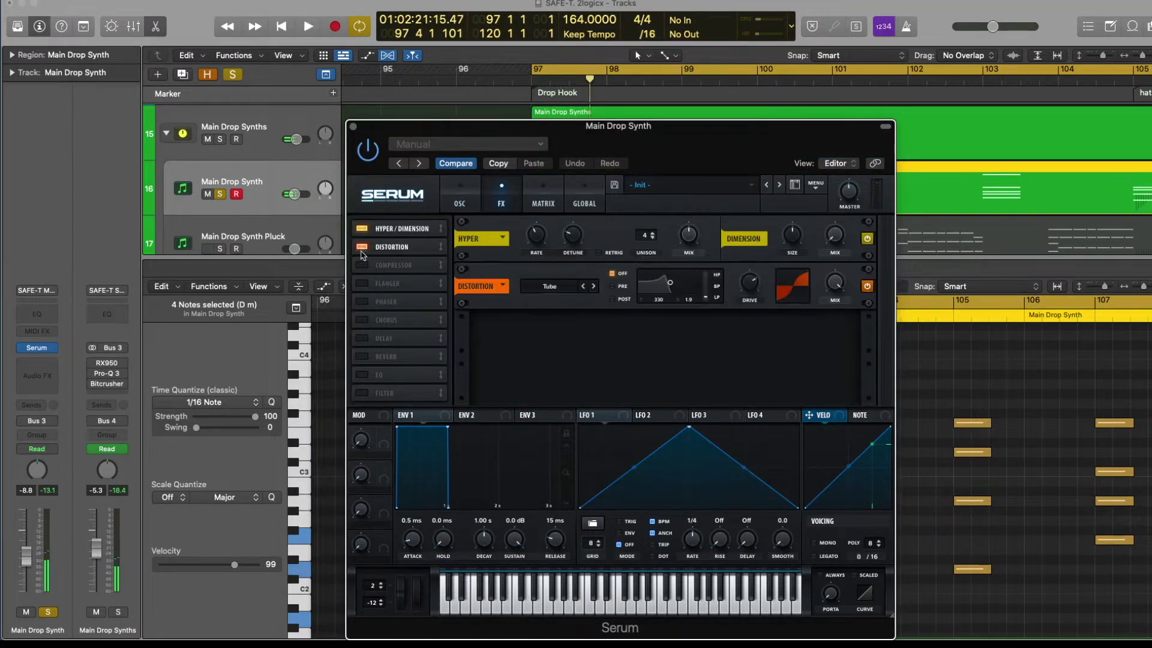
{"action": "key", "text": "space"}
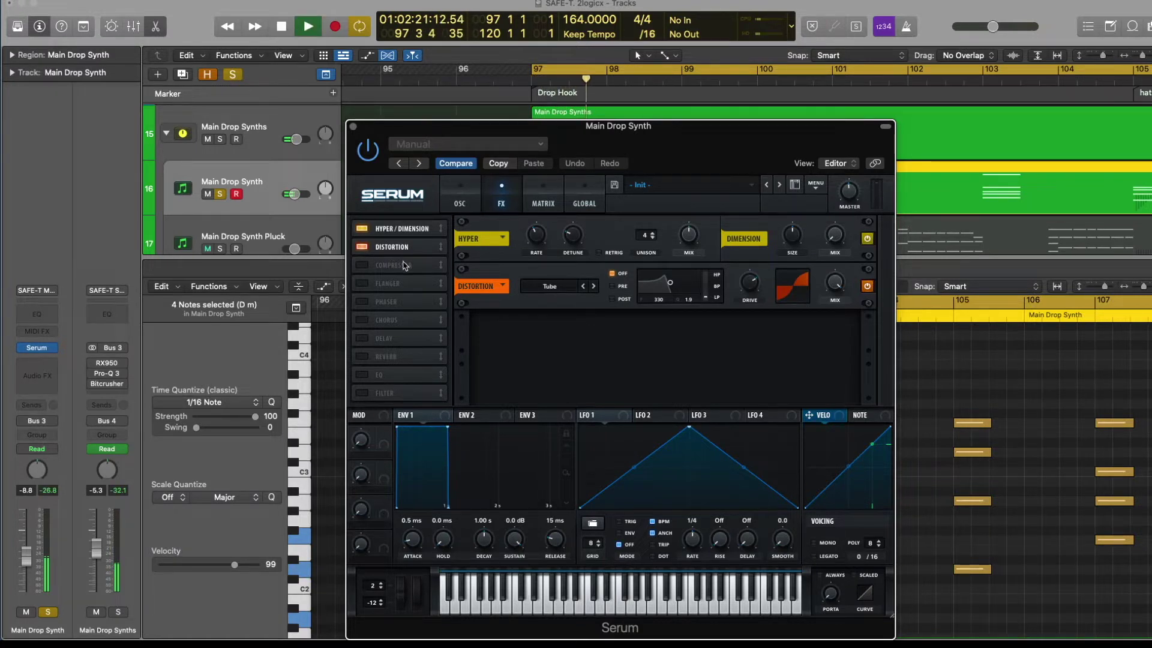
{"action": "key", "text": "space"}
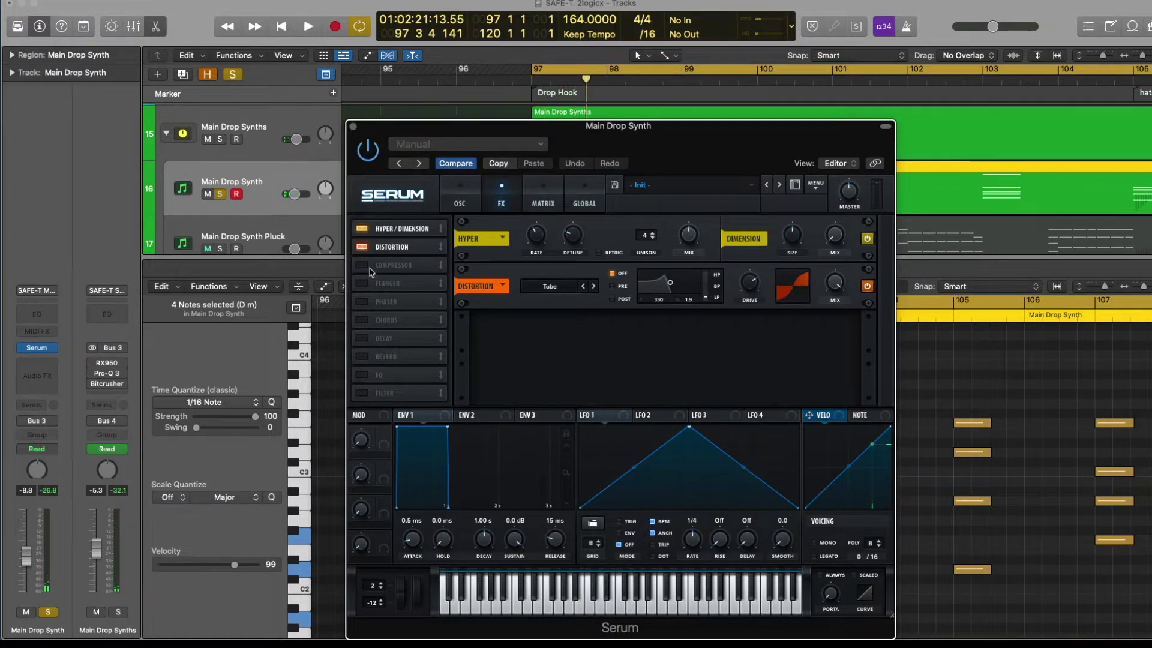
- Turn on Serum's multiband compressor for the Main Drop Synth and audition the sound
{"action": "left_click", "coordinate": [362, 264]}
{"action": "key", "text": "space"}
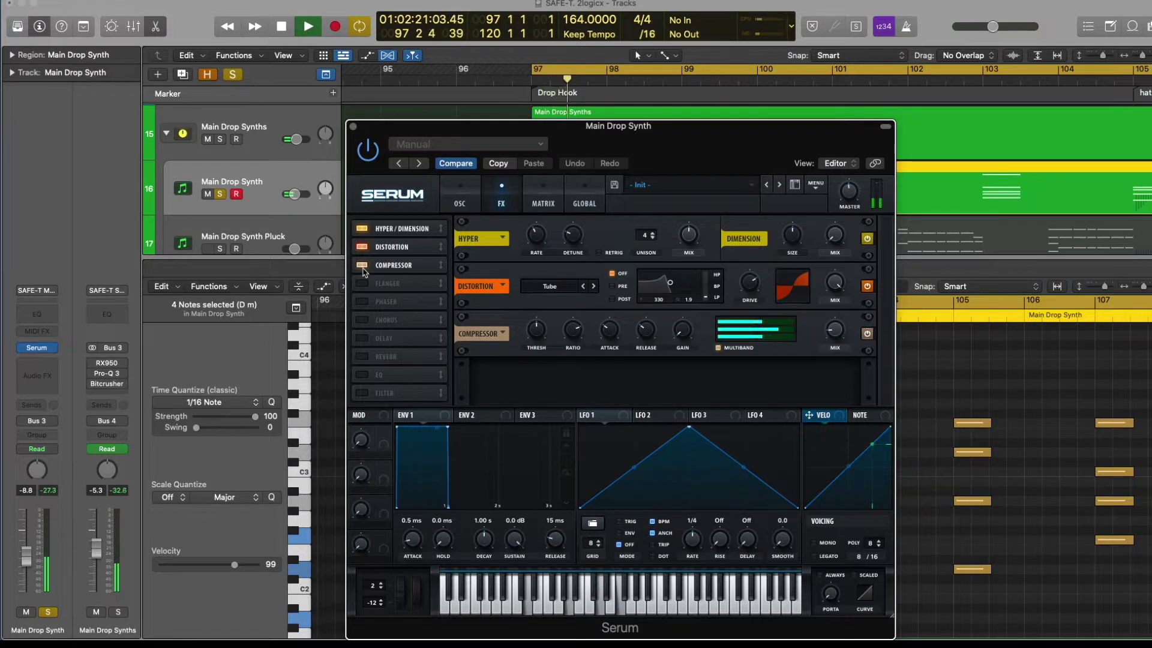
{"action": "key", "text": "space"}
- Re-enable RX950, Pro-Q 3 and Bitcrusher on the Main Drop Synths stack and play the processed synth
{"action": "key", "text": "Up"}
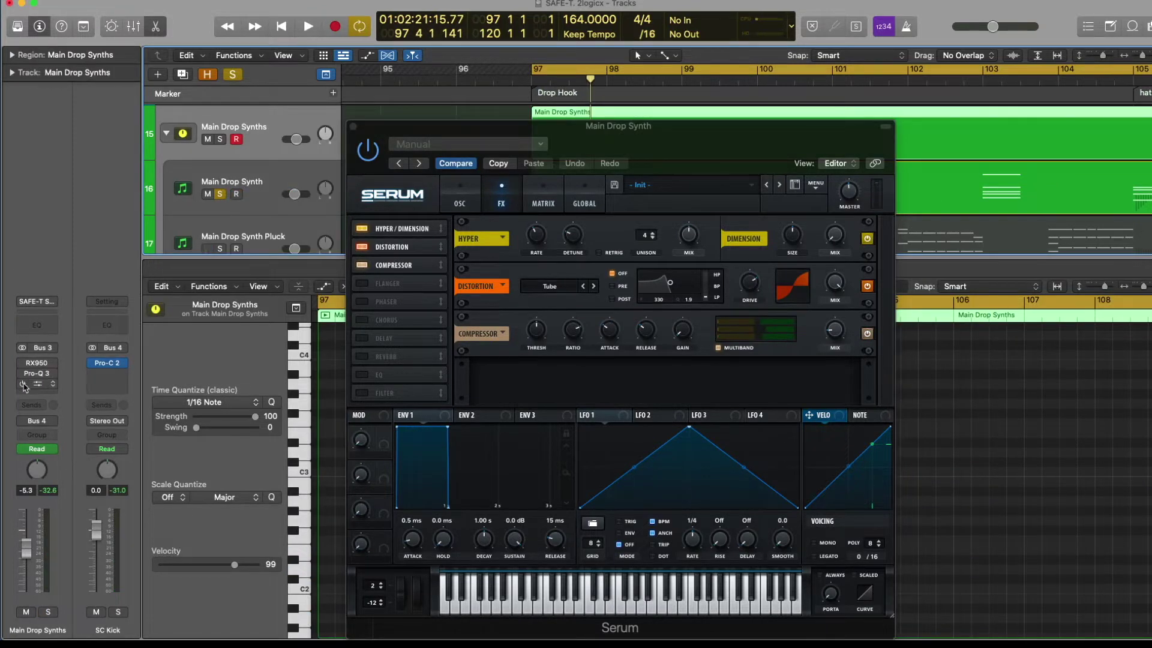
{"action": "key", "text": "space"}
{"action": "key", "text": "space"}
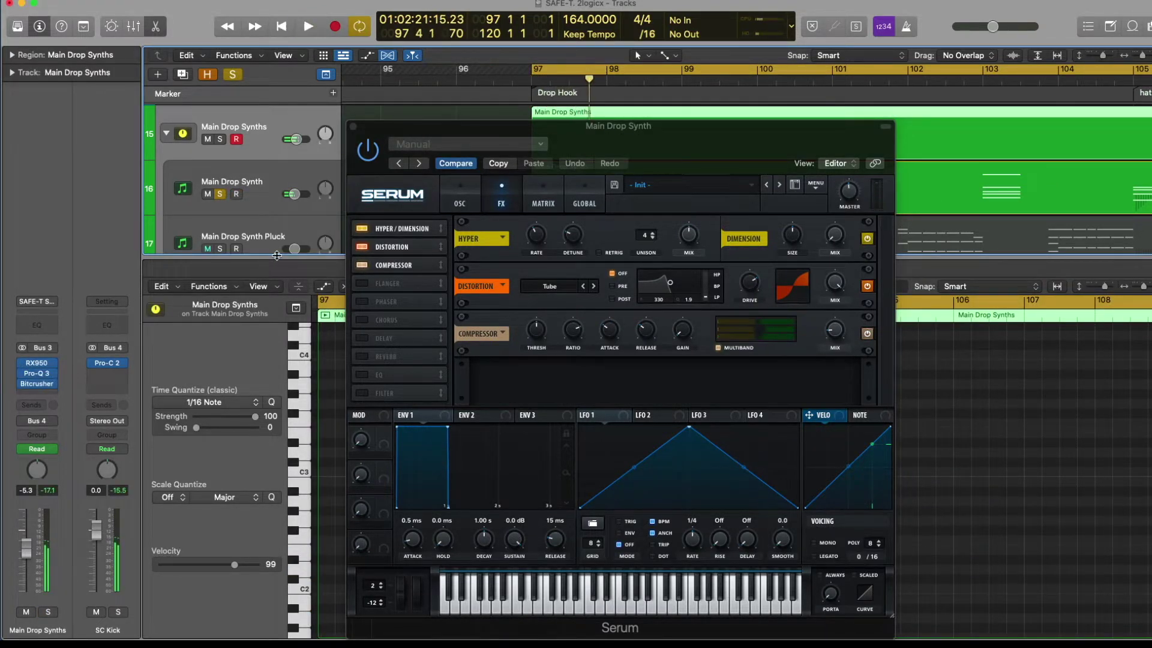
- Play the Main Drop Synth Pluck track soloed and examine the MG Low 12 filter in its Serum patch
{"action": "key", "text": "Down"}
{"action": "key", "text": "Down"}
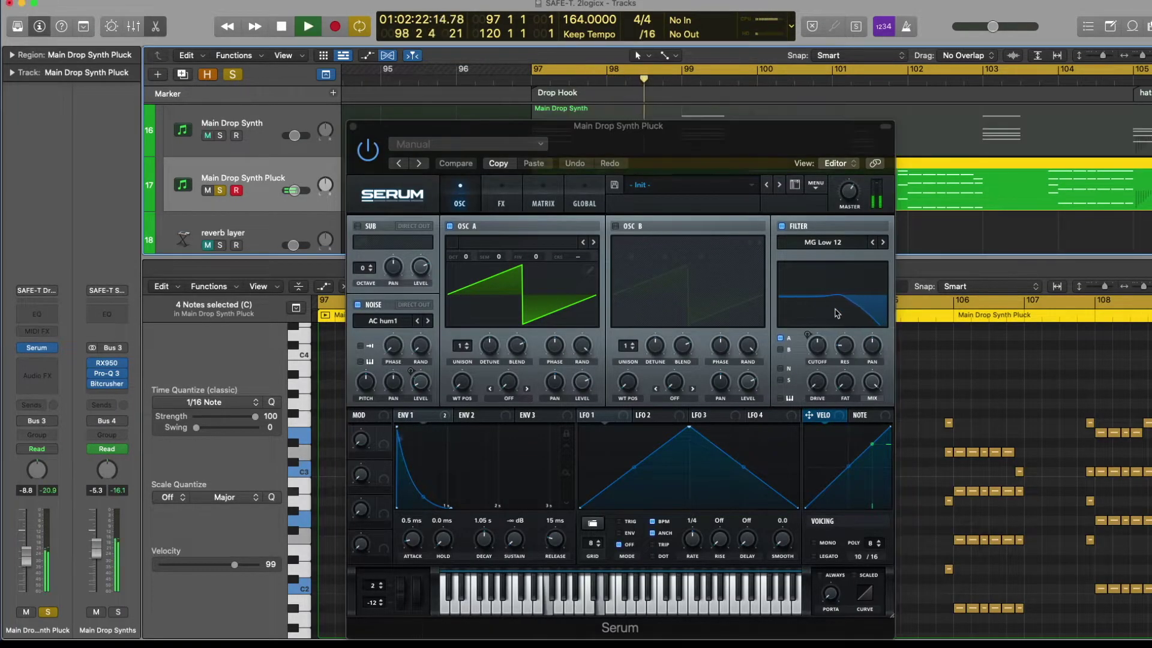
{"action": "left_click_drag", "start_coordinate": [815, 294], "coordinate": [837, 296]}
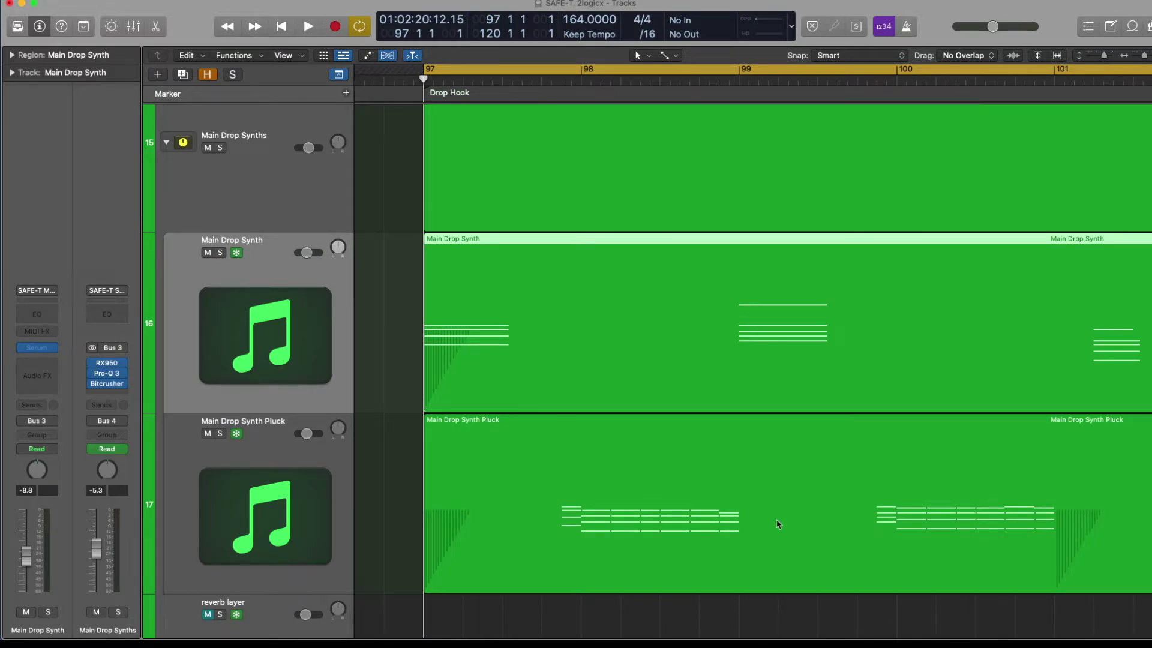
- Examine the highest note of the bar 99 chord in the Main Drop Synth region, then close the Piano Roll
{"action": "double_click", "coordinate": [843, 287]}
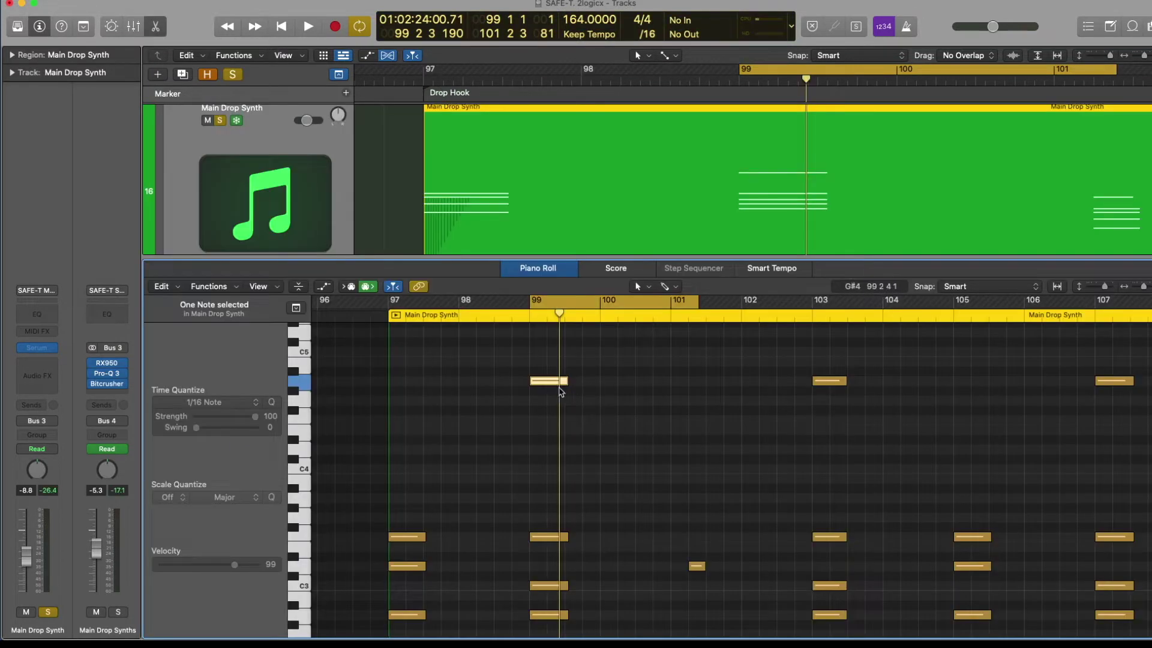
{"action": "key", "text": "p"}
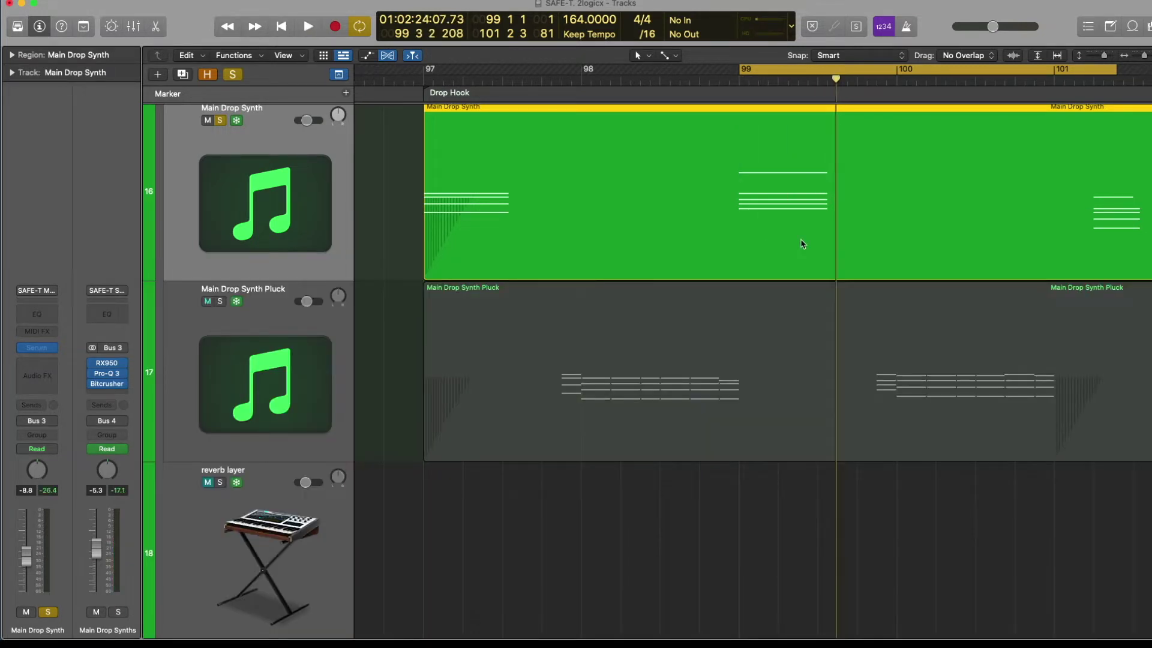
- Solo the All Kicks stack and play the kicks in the Drop Hook section
{"action": "key", "text": "z"}
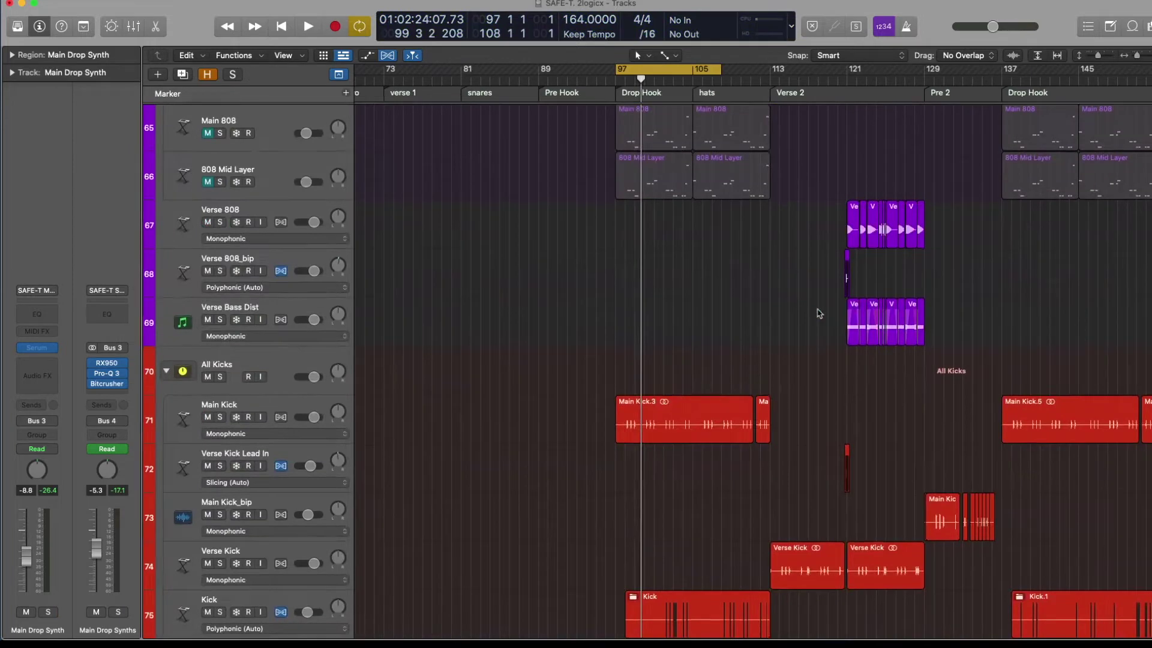
{"action": "left_click", "coordinate": [220, 377]}
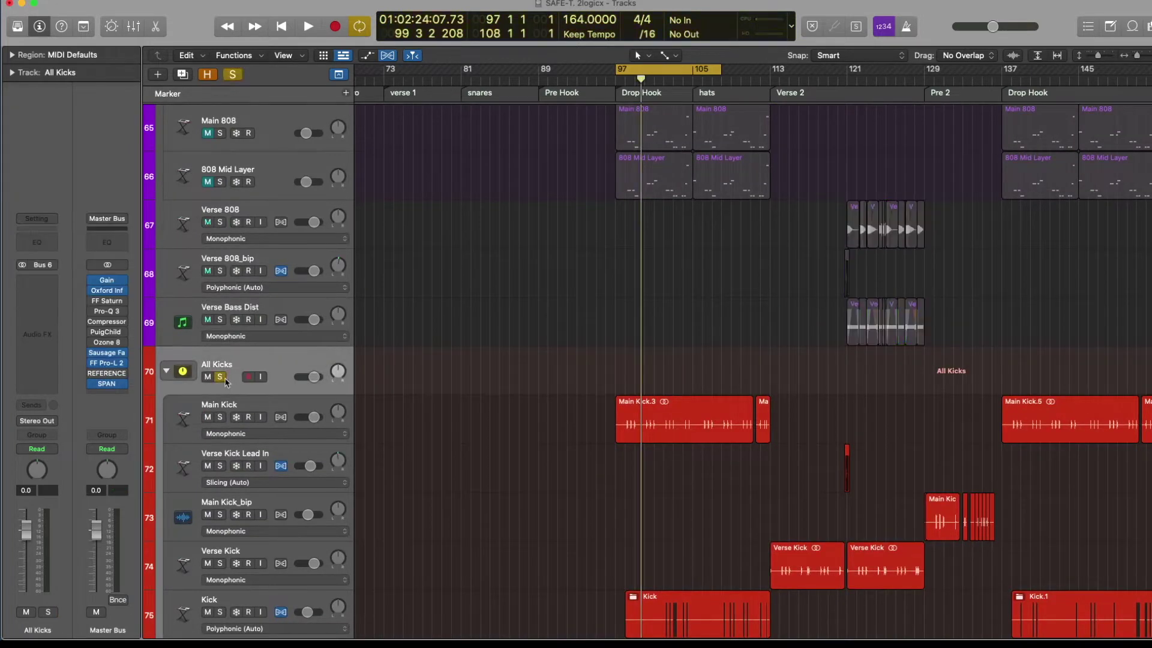
{"action": "key", "text": "space"}
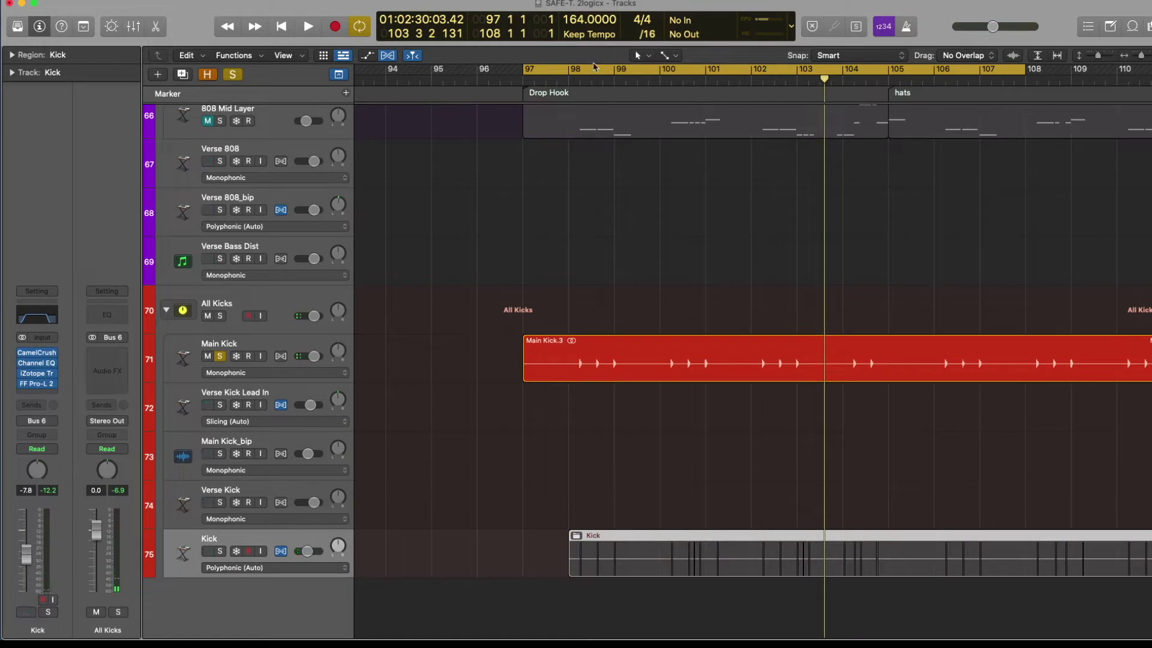
- Set the cycle range from bar 98 to 105 and audition the Main Kick and Kick tracks separately in solo
{"action": "left_click_drag", "start_coordinate": [575, 70], "coordinate": [903, 118]}
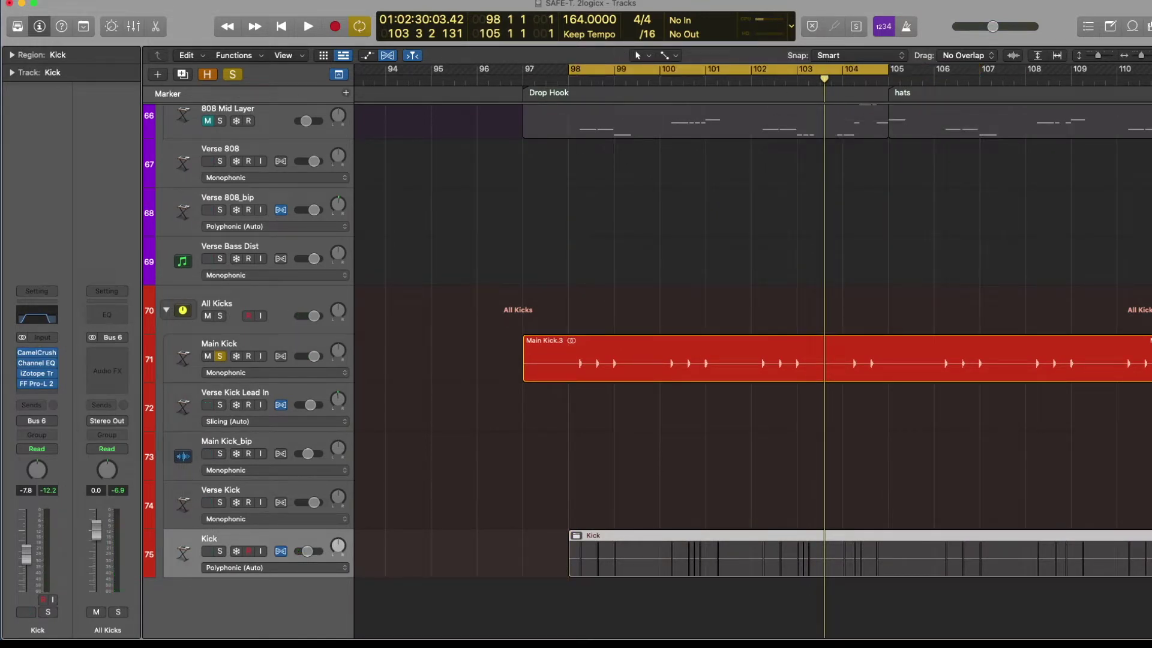
{"action": "key", "text": "space"}
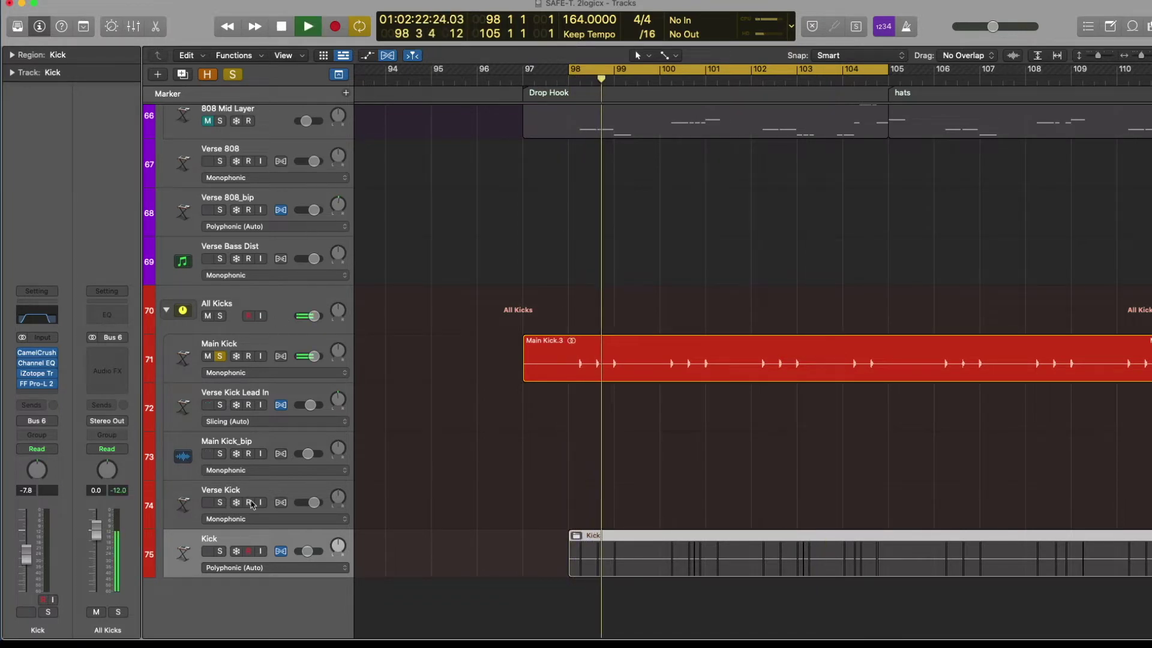
{"action": "key", "text": "space"}
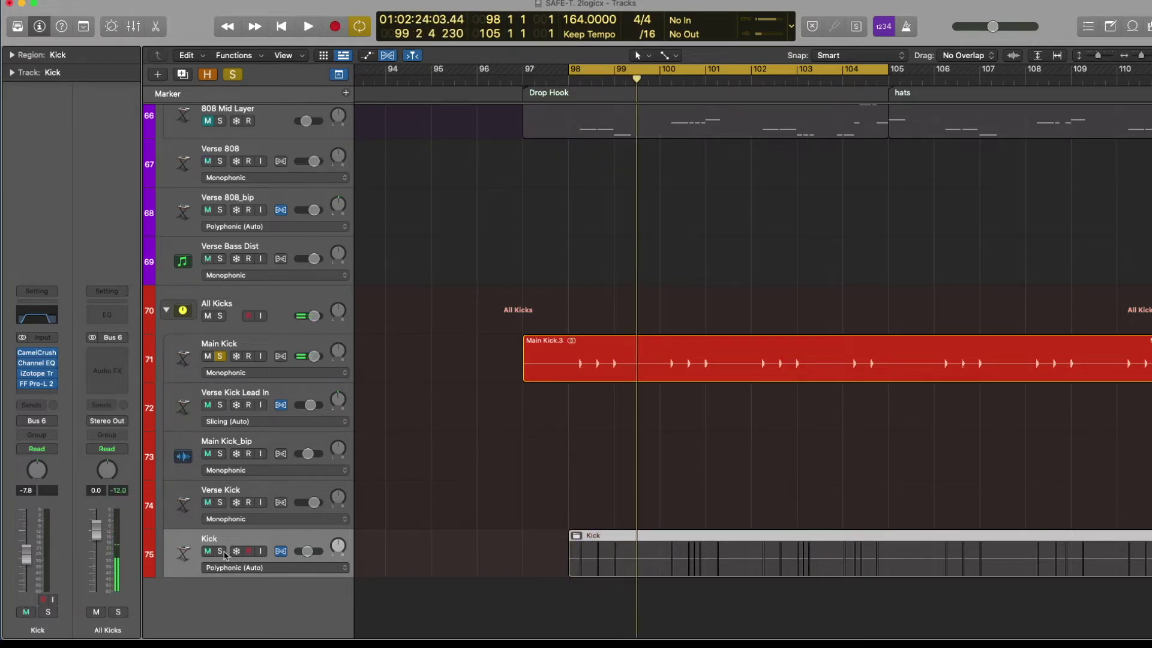
{"action": "left_click", "coordinate": [221, 551]}
{"action": "key", "text": "space"}
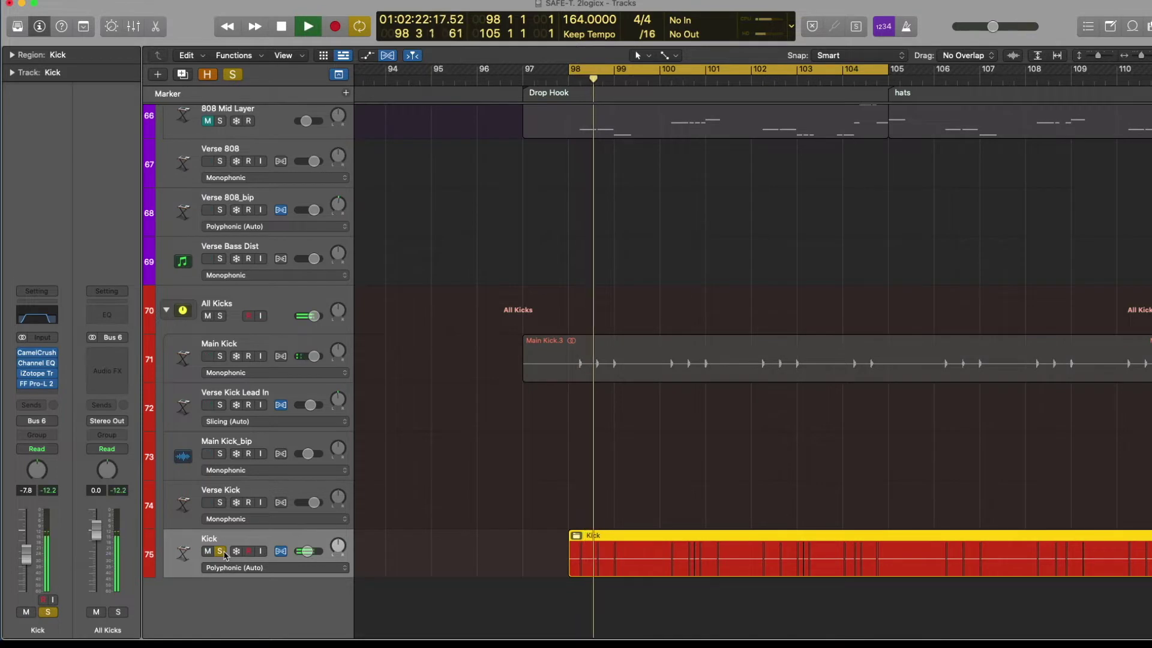
- Switch the solo from the Kick track to the All Kicks stack and play the layered kicks together from bar 98
{"action": "key", "text": "space"}
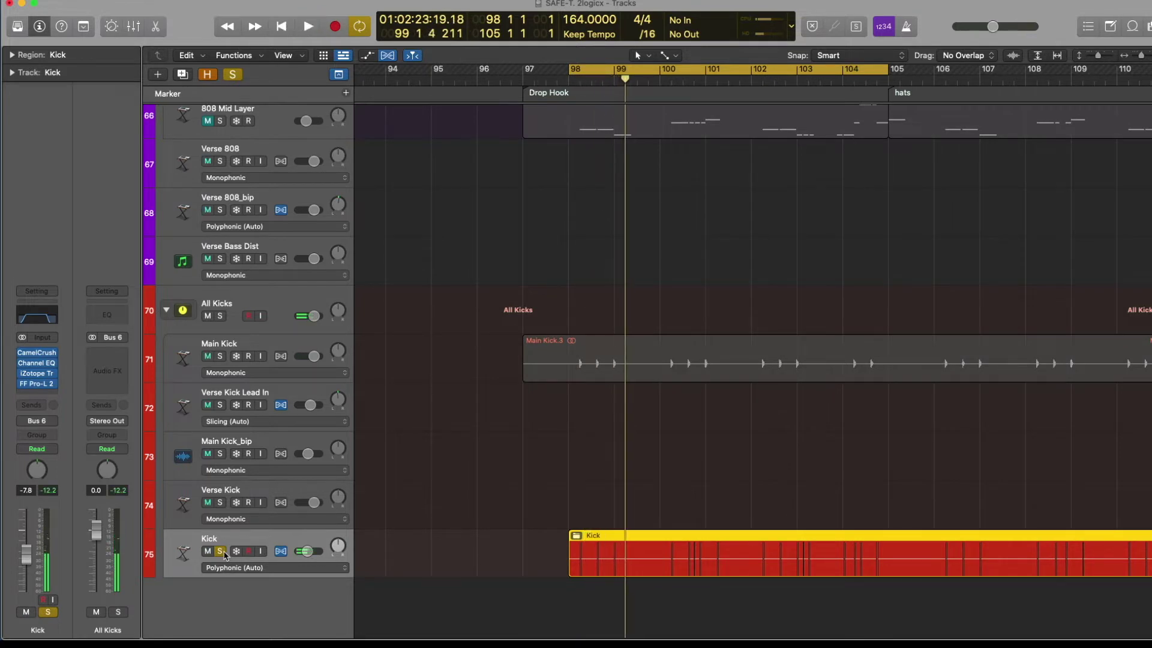
{"action": "left_click", "coordinate": [220, 316]}
{"action": "left_click", "coordinate": [246, 304]}
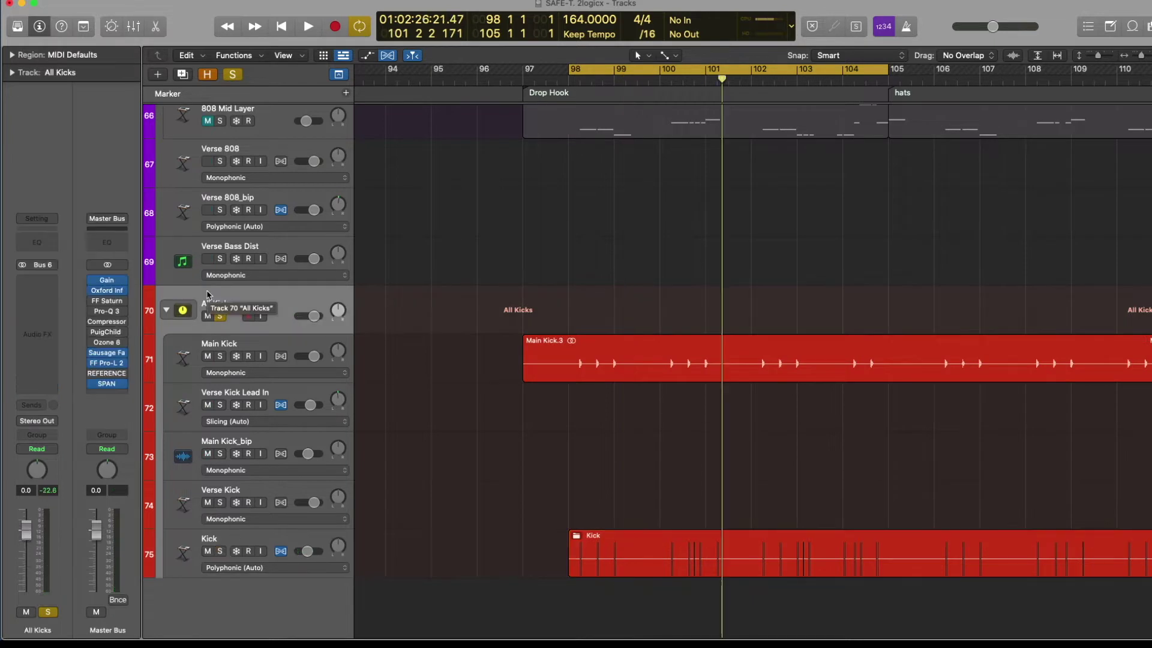
{"action": "key", "text": "space"}
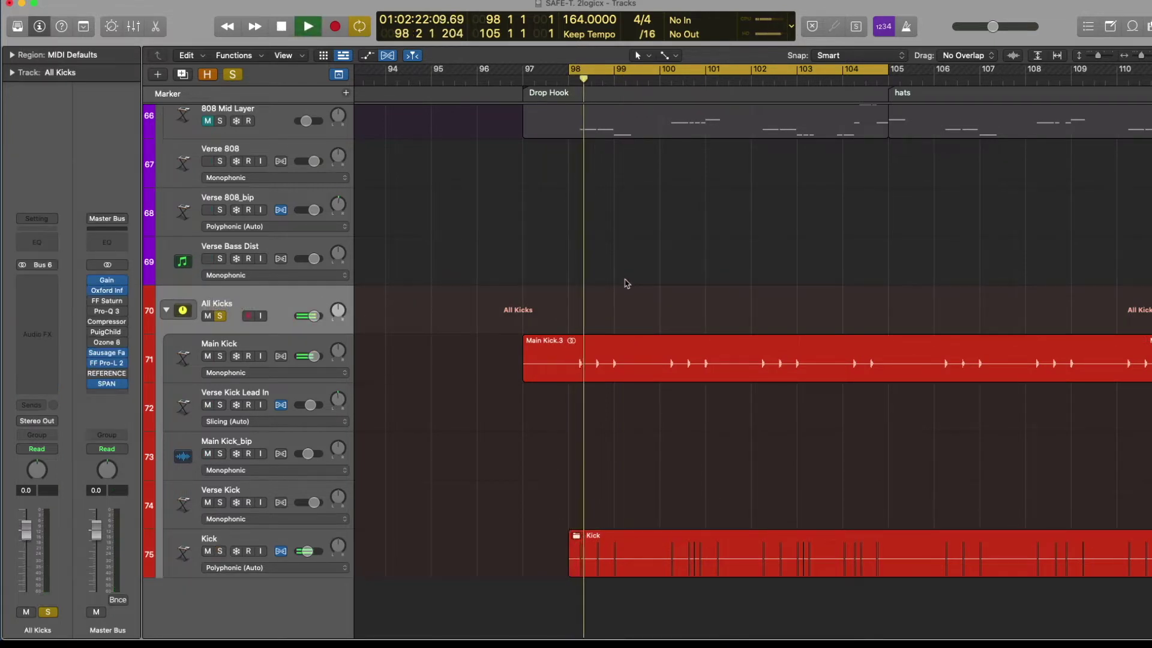
{"action": "key", "text": "space"}
- Solo the 808s stack and play its bounced 808 layers in the Drop Hook section
{"action": "scroll", "coordinate": [627, 283], "scroll_direction": "up", "scroll_amount": 5}
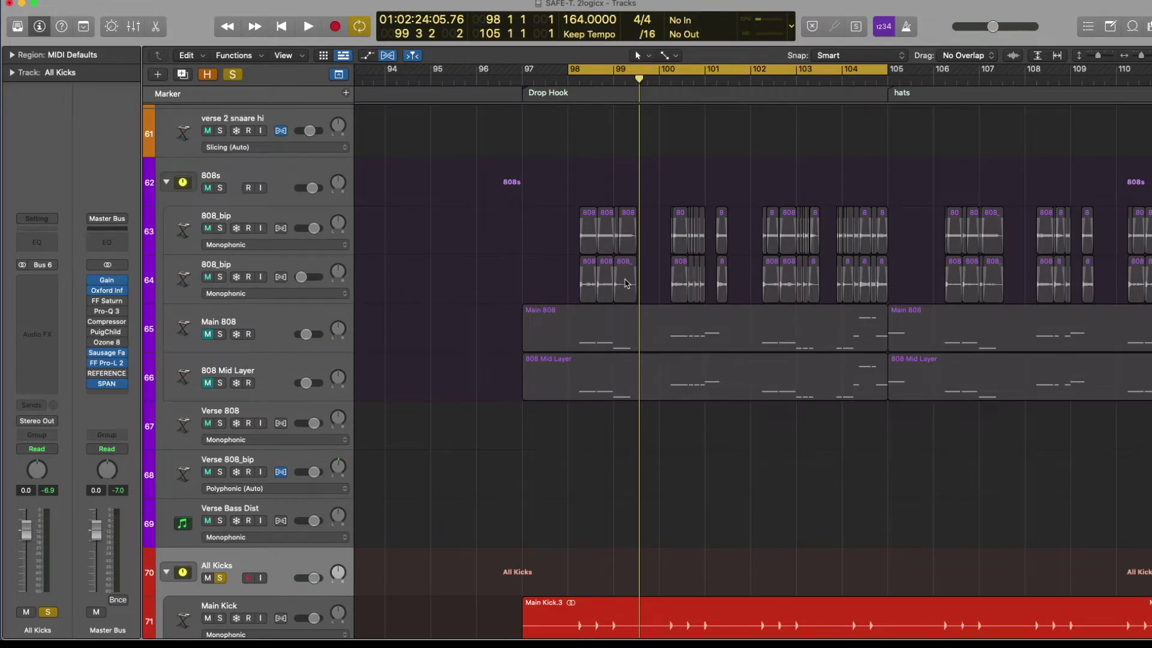
{"action": "scroll", "coordinate": [676, 282], "scroll_direction": "up", "scroll_amount": 1}
{"action": "scroll", "coordinate": [676, 282], "scroll_direction": "up", "scroll_amount": 1}
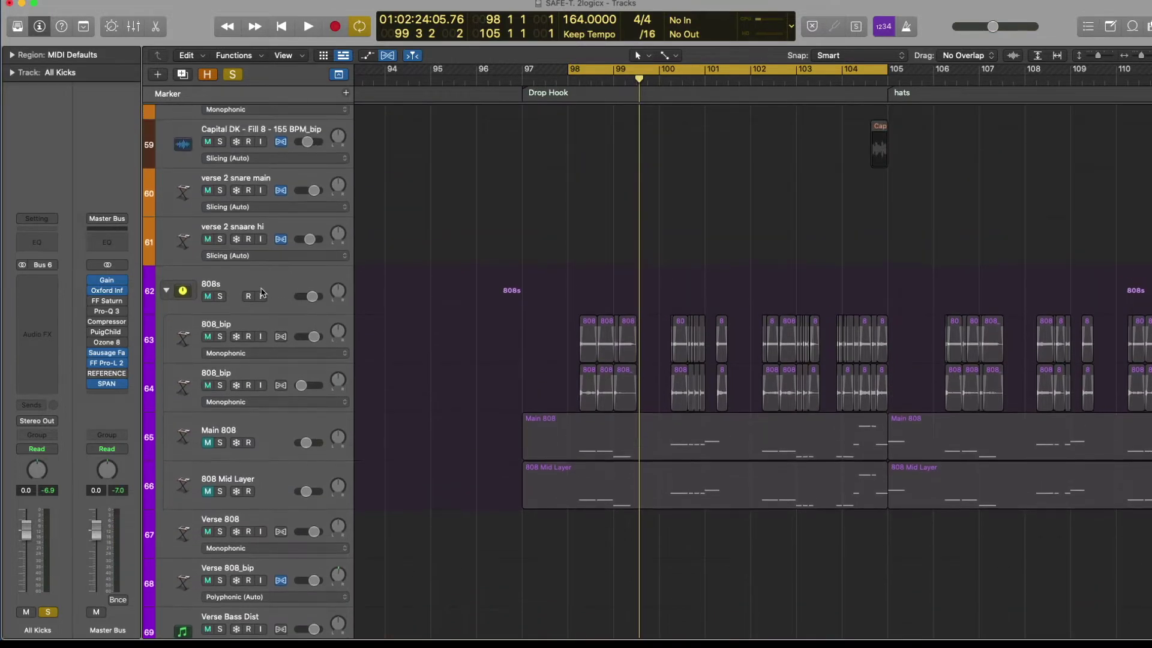
{"action": "left_click", "coordinate": [223, 296]}
{"action": "key", "text": "space"}
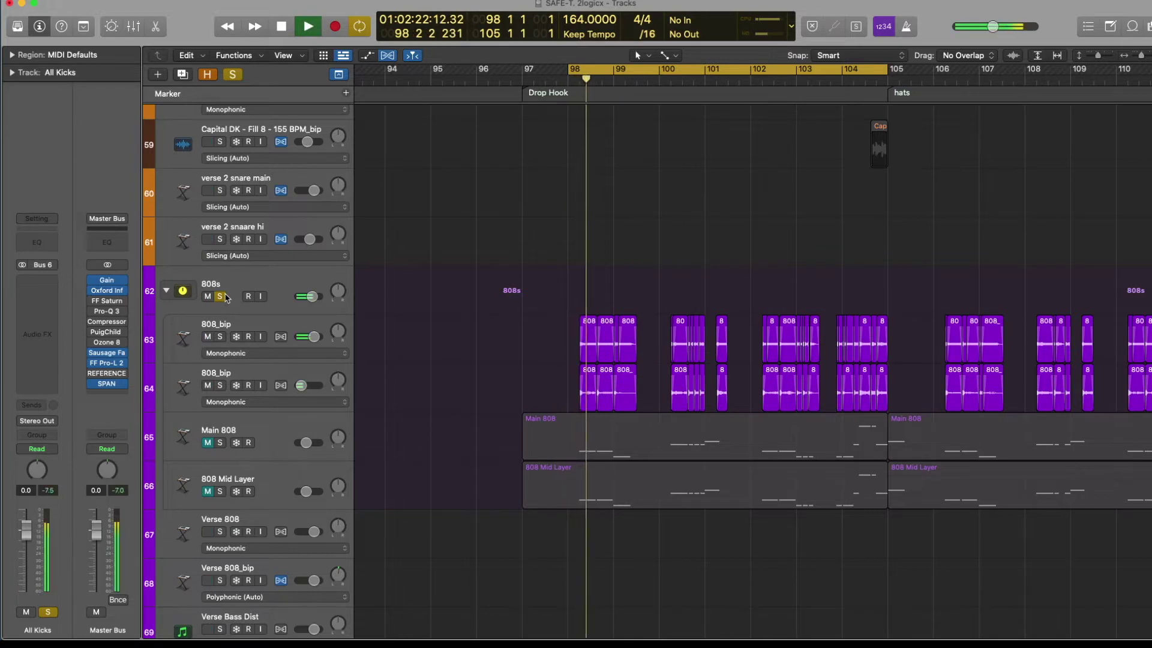
{"action": "key", "text": "space"}
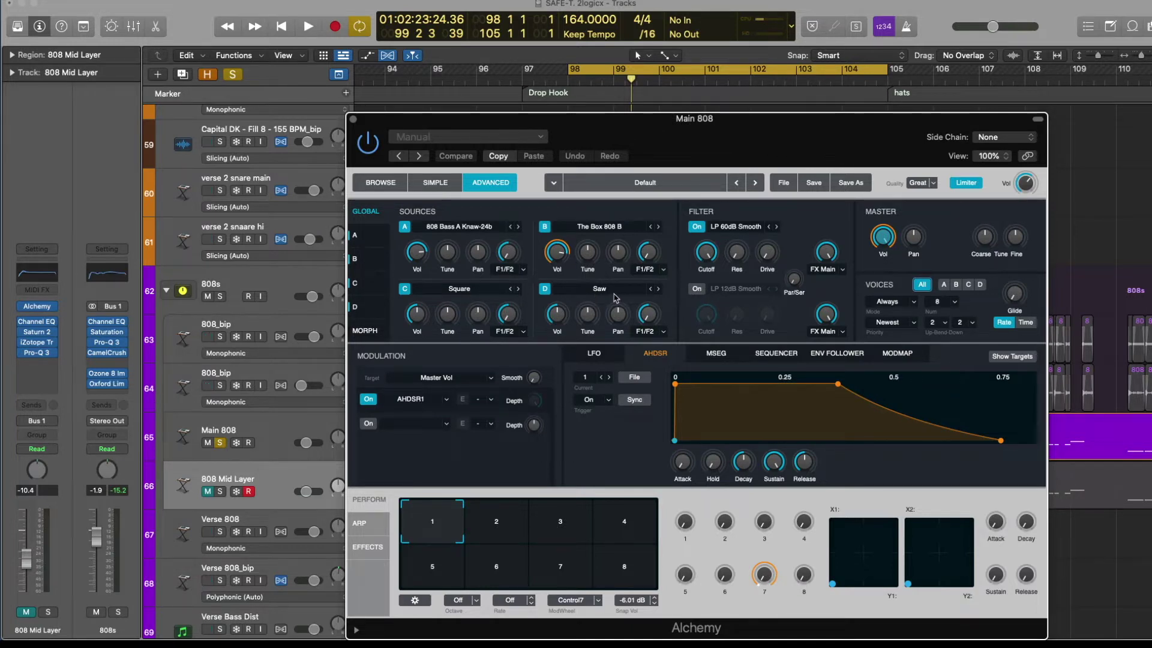
- Solo the Saw source D in the Main 808's Alchemy patch, then play the track with all four sources
{"action": "left_click", "coordinate": [617, 296]}
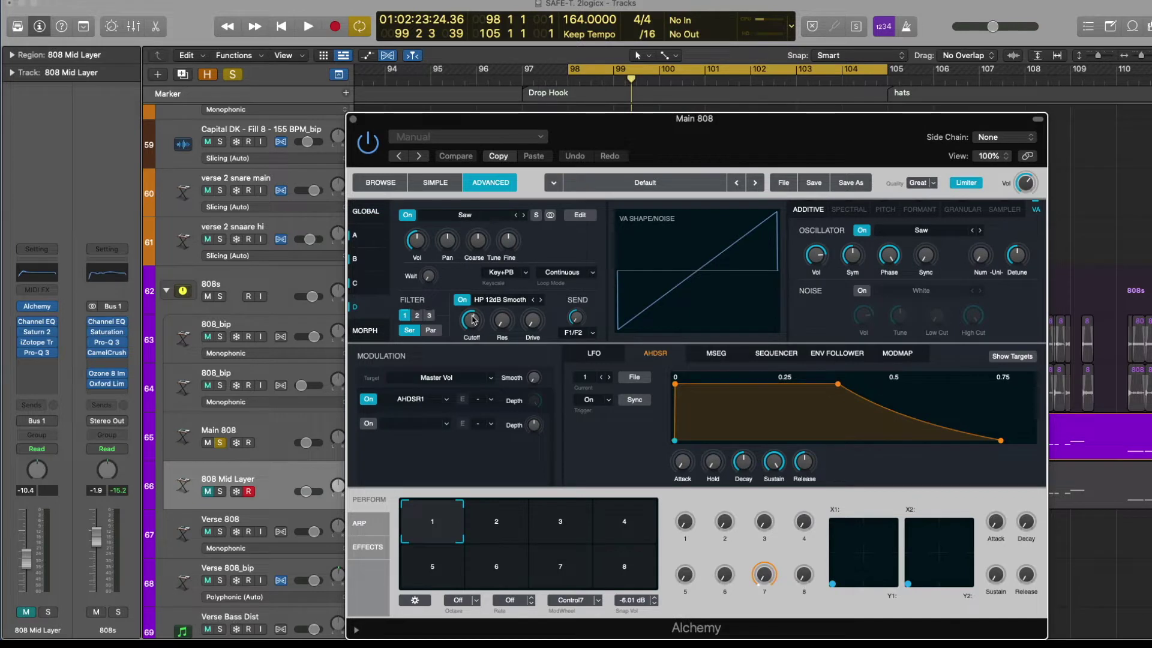
{"action": "left_click", "coordinate": [535, 215]}
{"action": "key", "text": "space"}
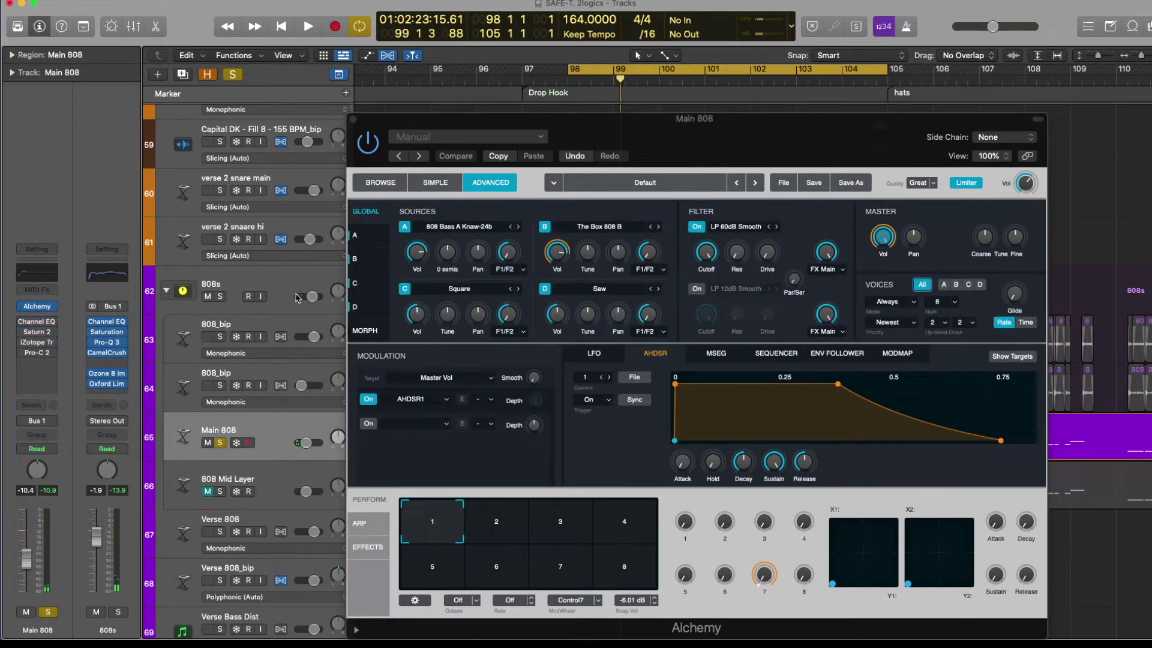
{"action": "key", "text": "space"}
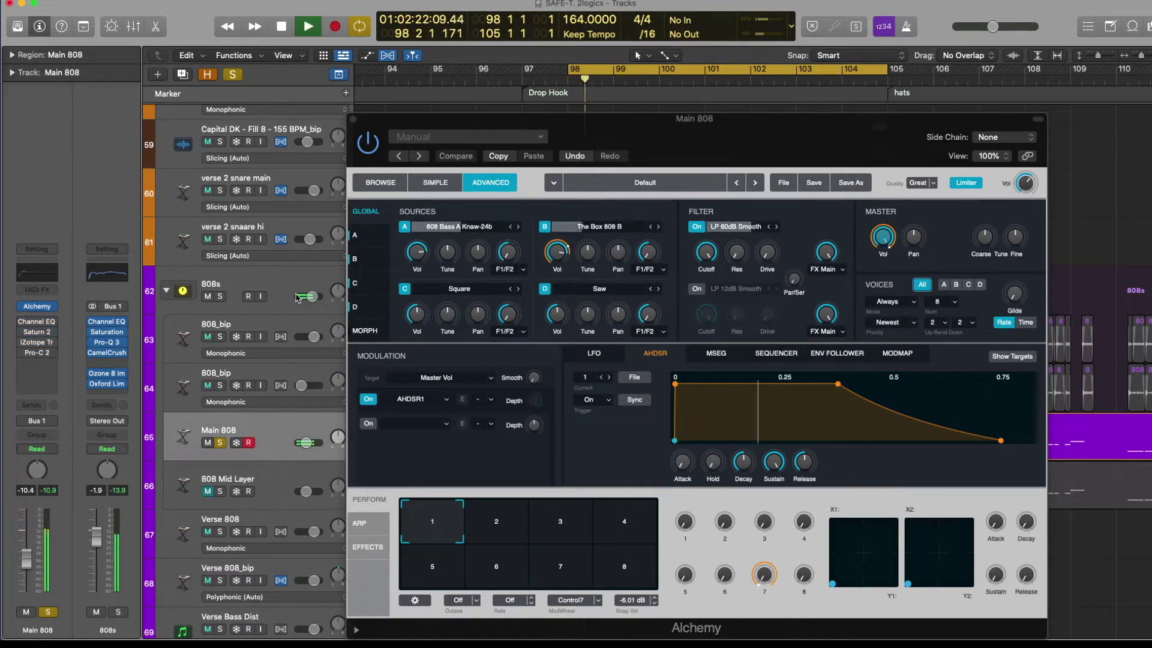
{"action": "key", "text": "space"}
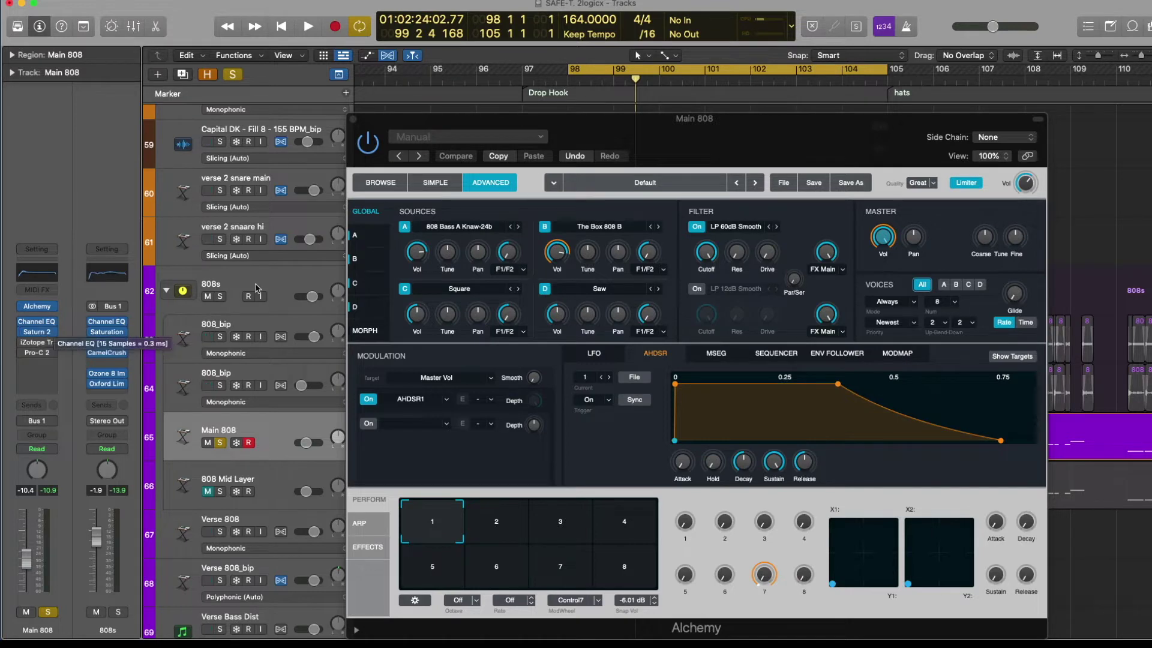
- Play the Main 808 and examine the Dense distortion in its iZotope Trash 2 insert, then close the plug-in windows
{"action": "key", "text": "space"}
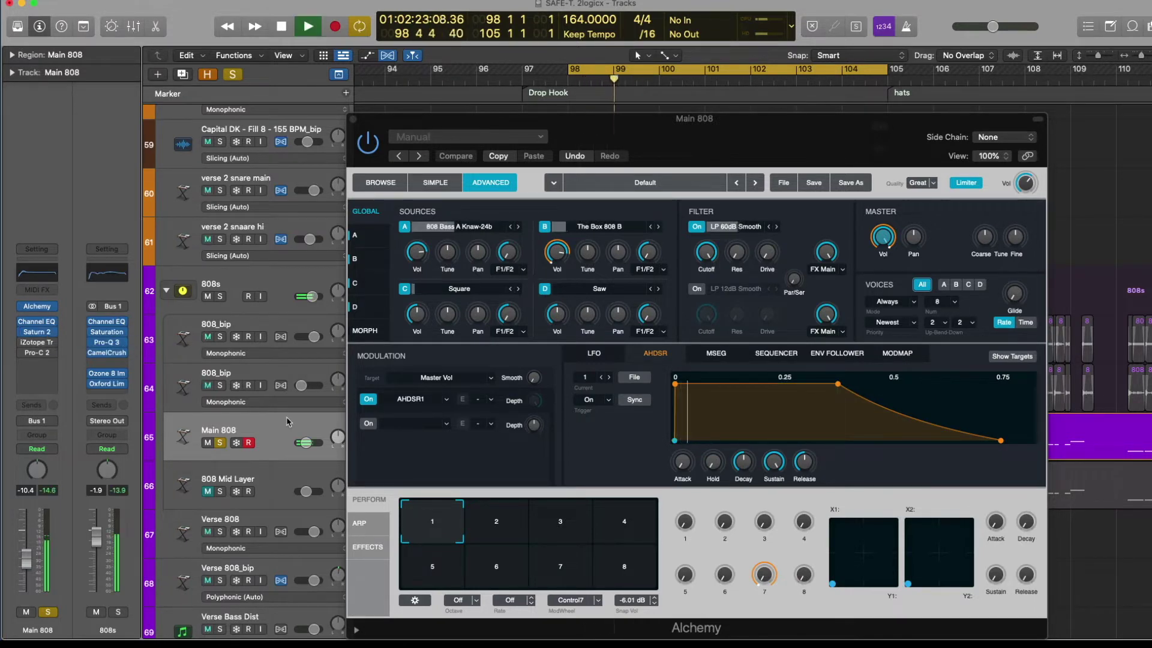
{"action": "left_click", "coordinate": [37, 342]}
{"action": "key", "text": "space"}
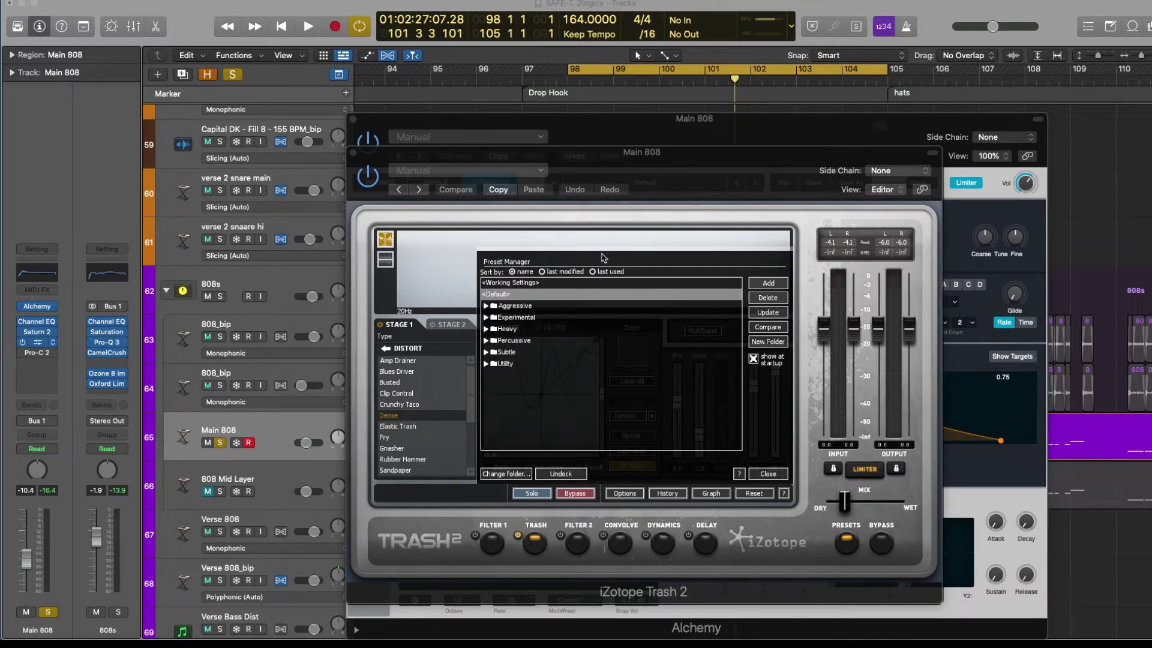
{"action": "key", "text": "space"}
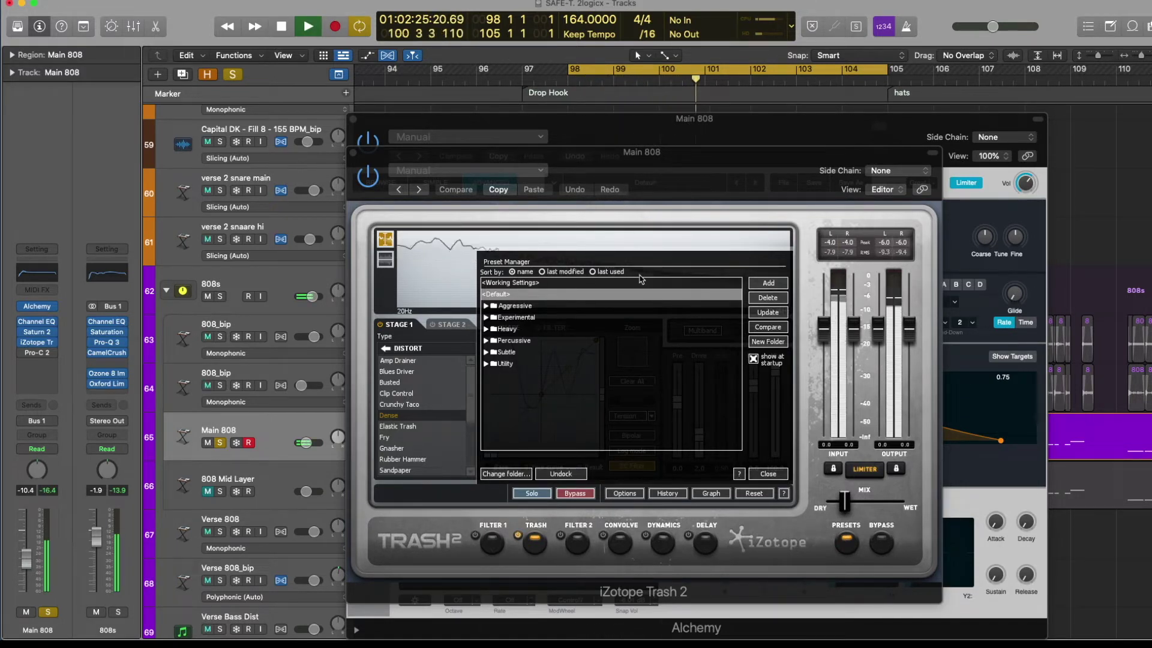
{"action": "key", "text": "space"}
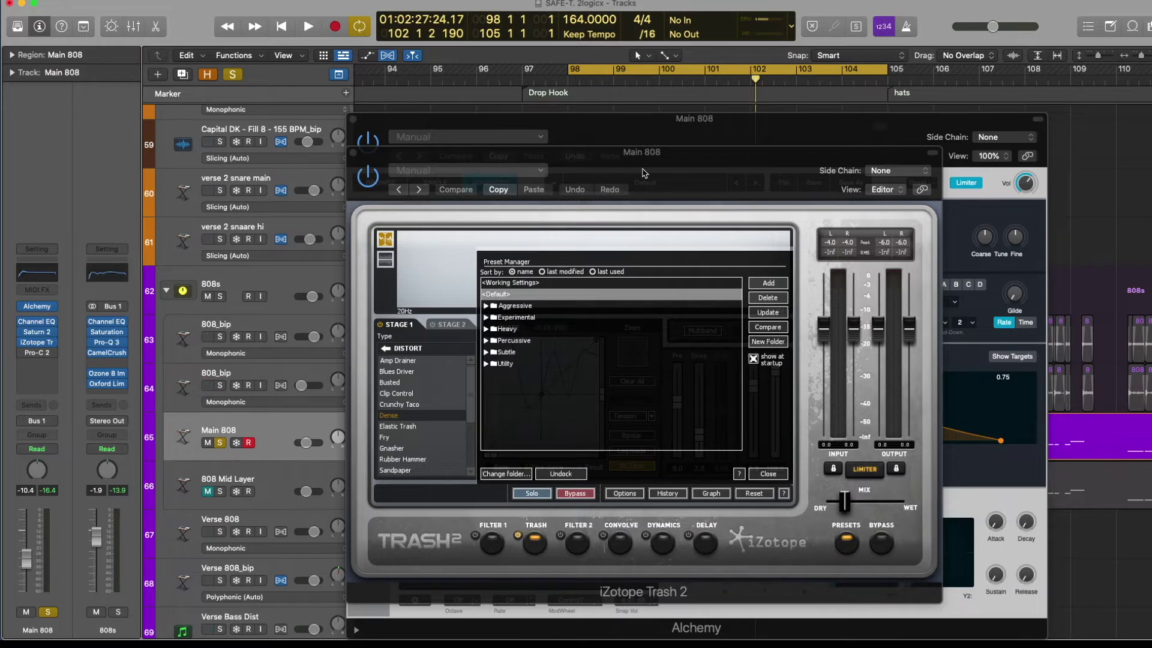
{"action": "left_click", "coordinate": [353, 153], "text": "alt"}
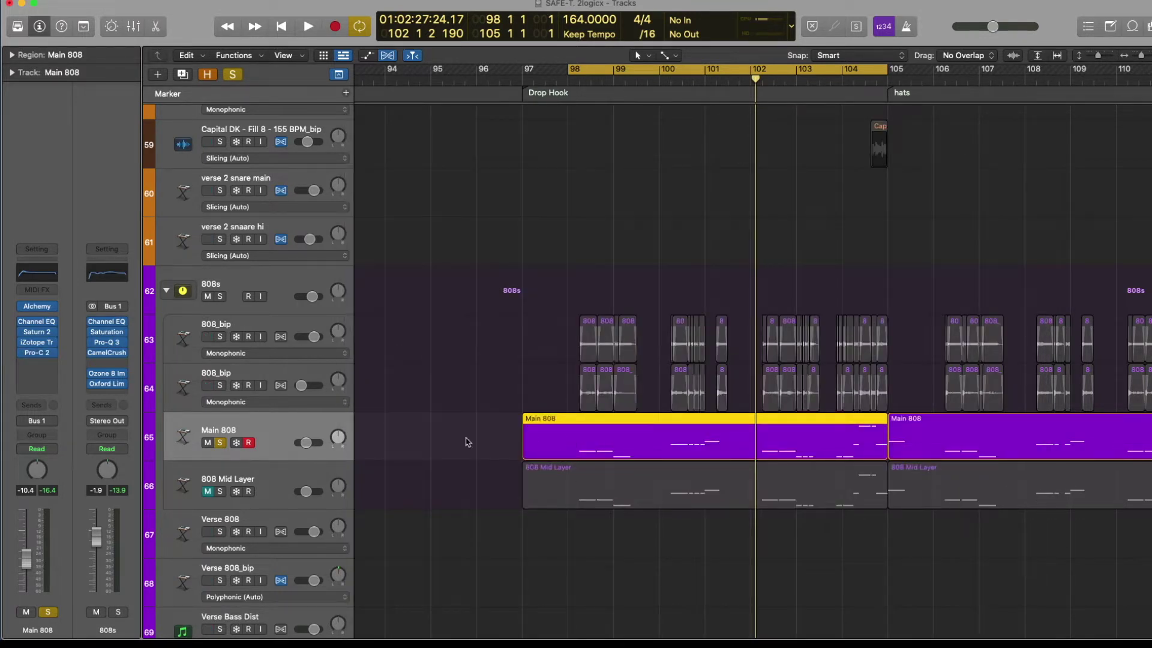
- Turn off the Main 808 solo and audition the Static track in solo
{"action": "left_click", "coordinate": [219, 444]}
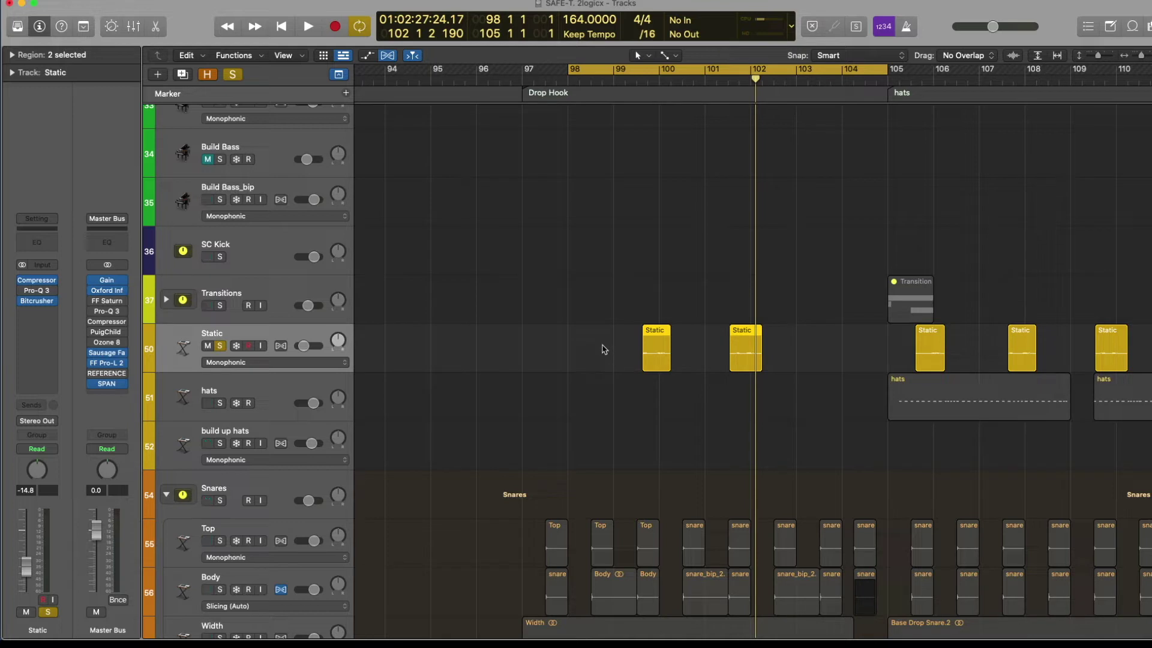
{"action": "left_click", "coordinate": [603, 349]}
{"action": "key", "text": "space"}
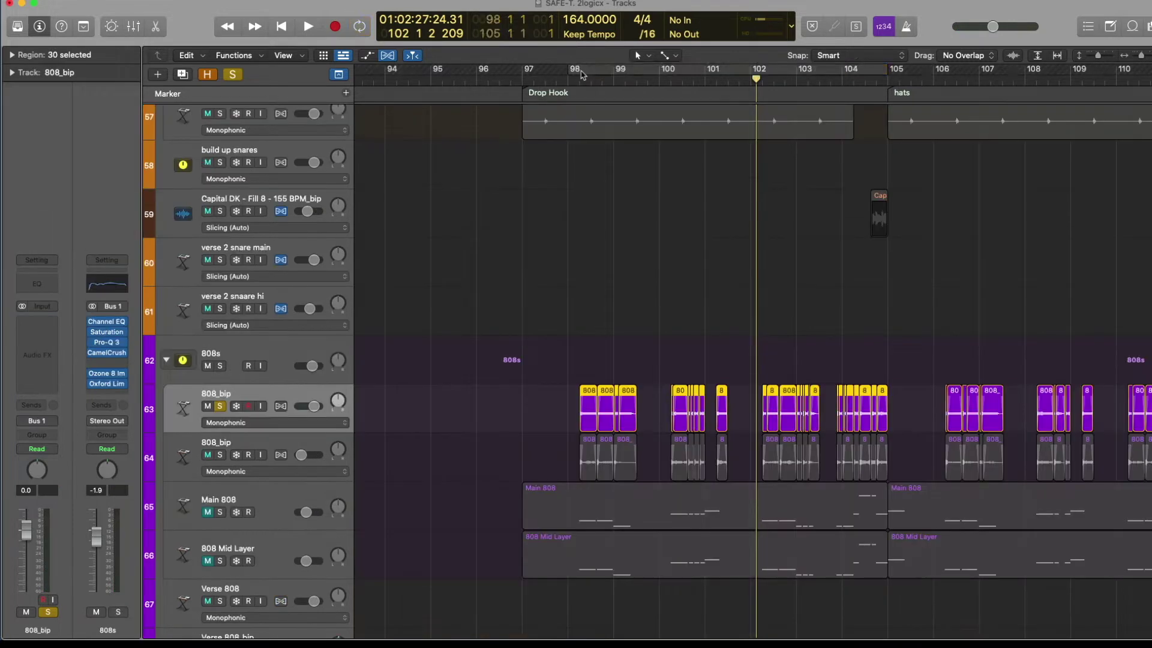
- Set the cycle range from bar 98 to 102 and audition the two 808_bip tracks, 63 and 64, separately in solo
{"action": "left_click_drag", "start_coordinate": [568, 71], "coordinate": [735, 103]}
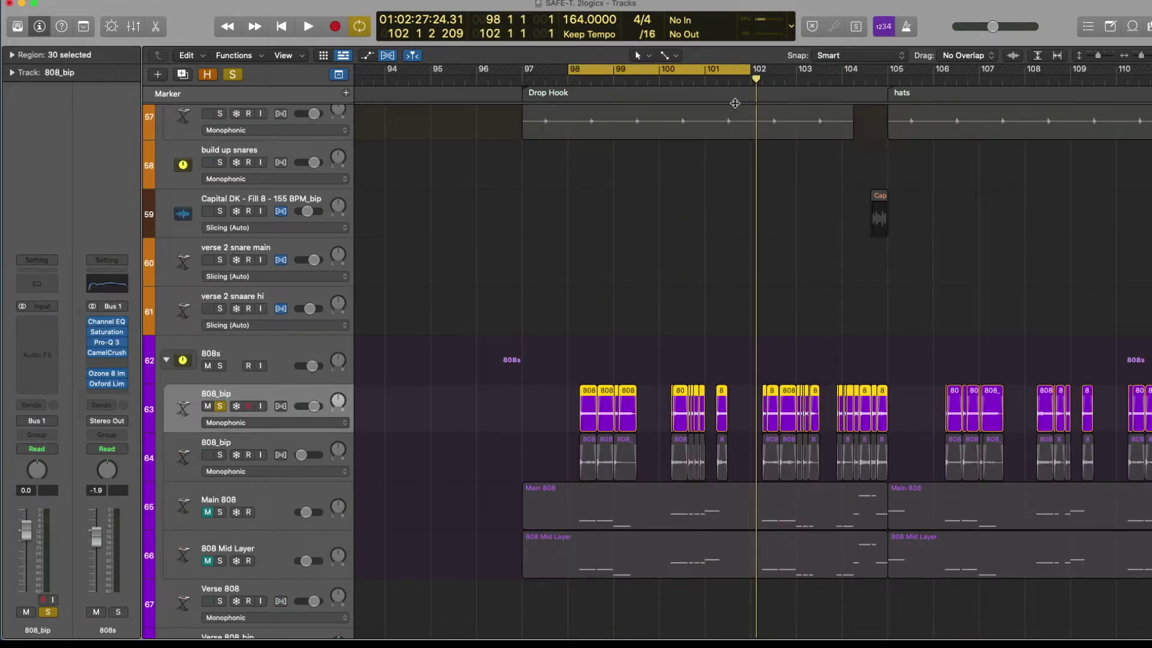
{"action": "key", "text": "space"}
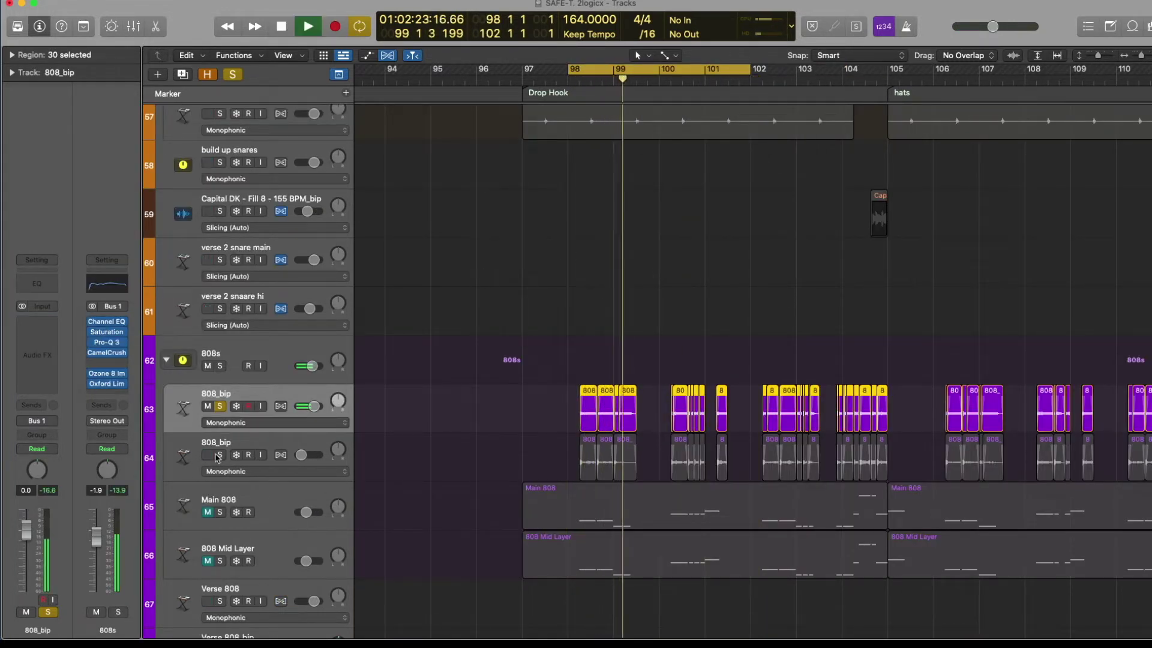
{"action": "key", "text": "space"}
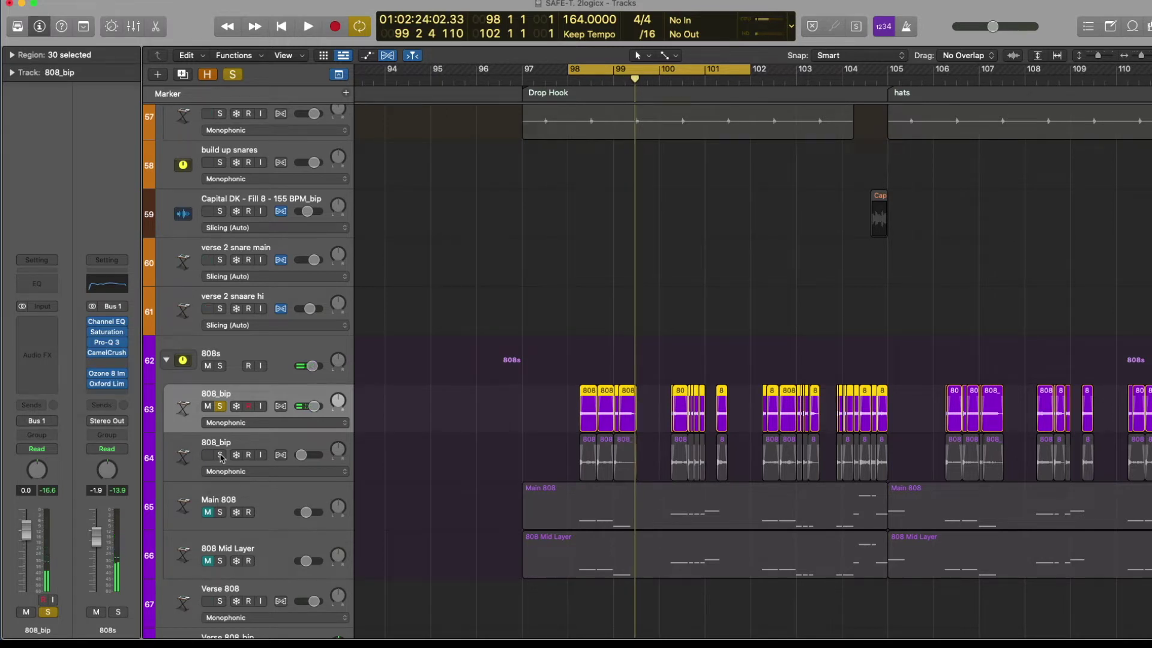
{"action": "left_click", "coordinate": [220, 455]}
{"action": "key", "text": "space"}
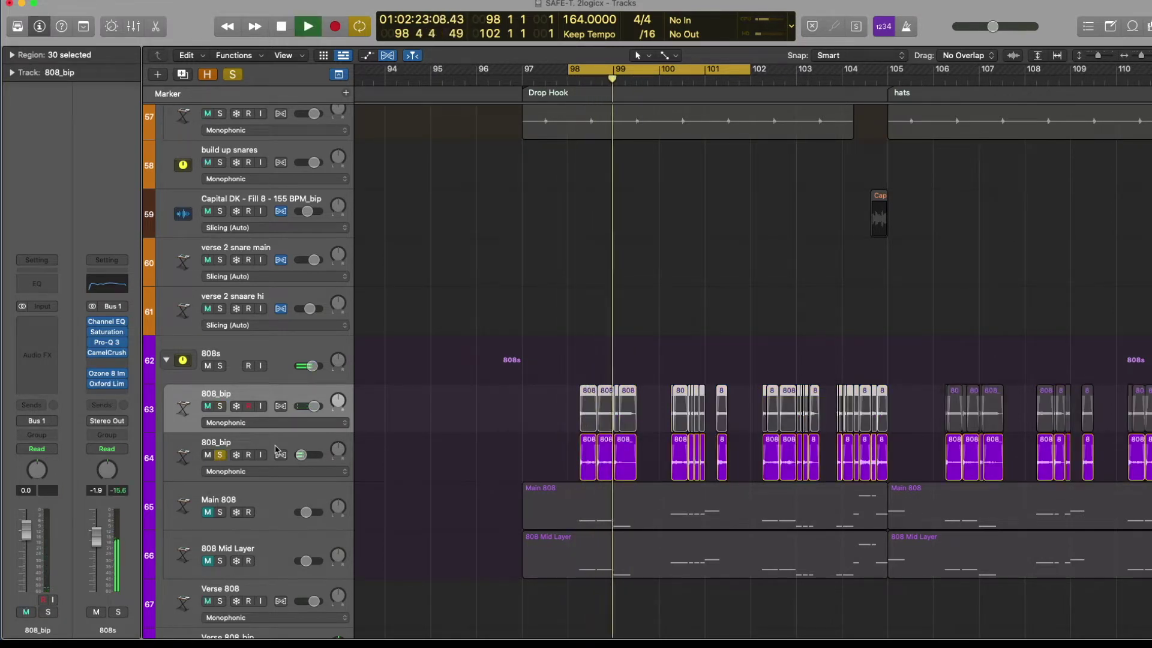
{"action": "left_click", "coordinate": [276, 449]}
{"action": "key", "text": "space"}
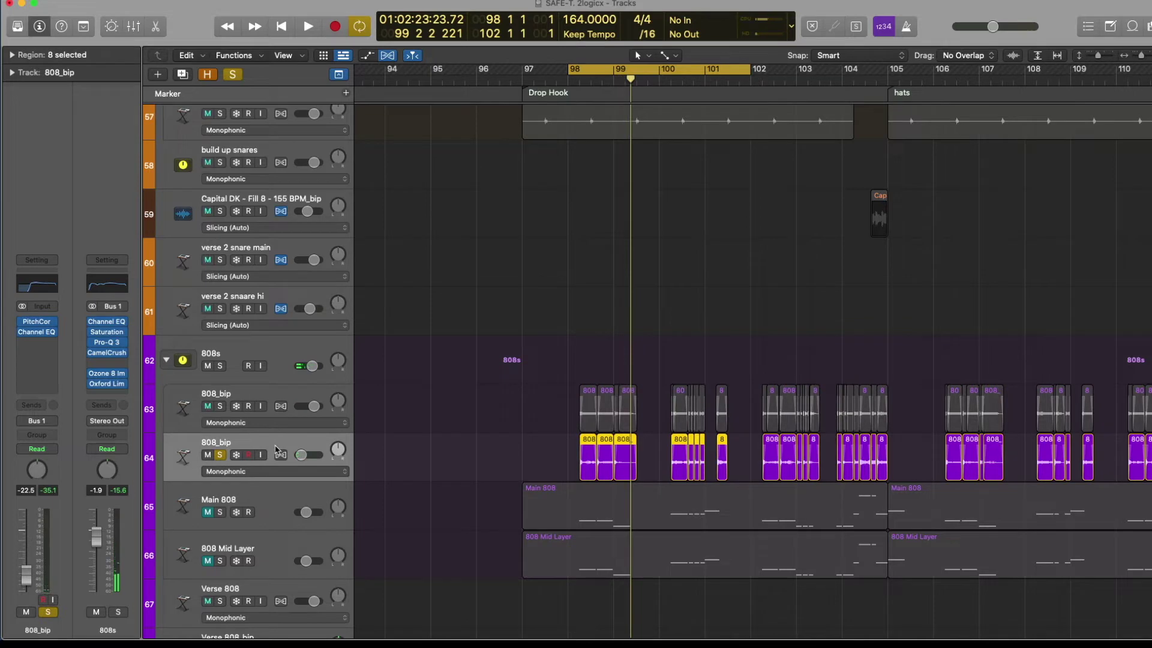
- Solo the Snares stack, play its combined layers from bar 98, and select the Top track
{"action": "scroll", "coordinate": [276, 449], "scroll_direction": "up", "scroll_amount": 10}
{"action": "left_click", "coordinate": [220, 369]}
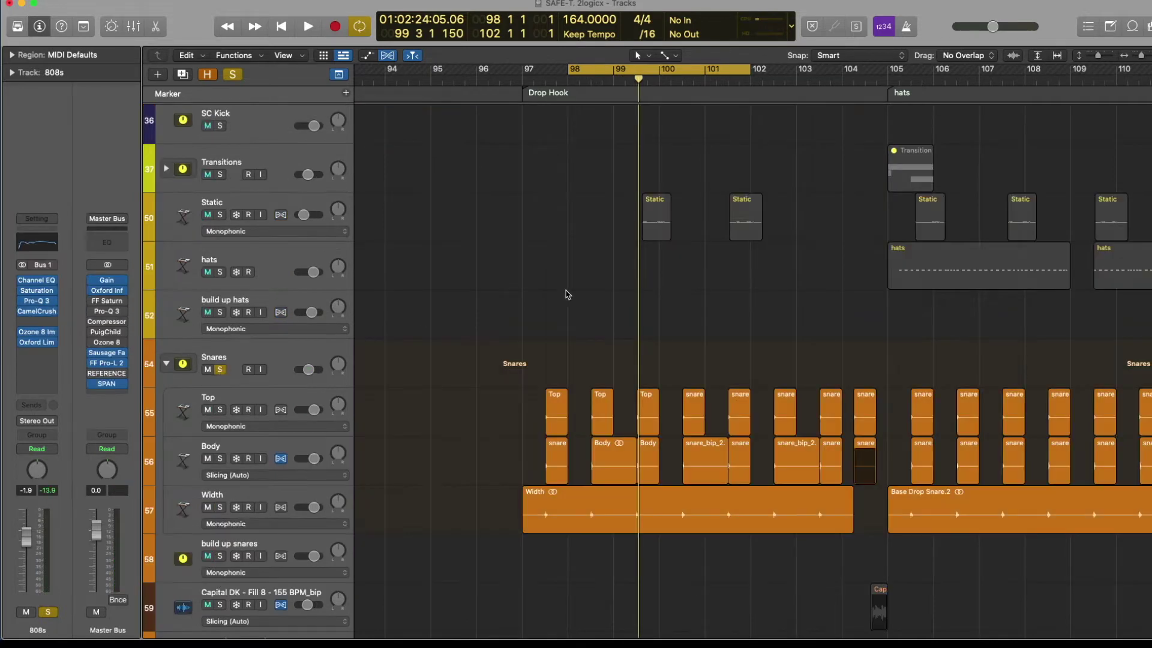
{"action": "key", "text": "space"}
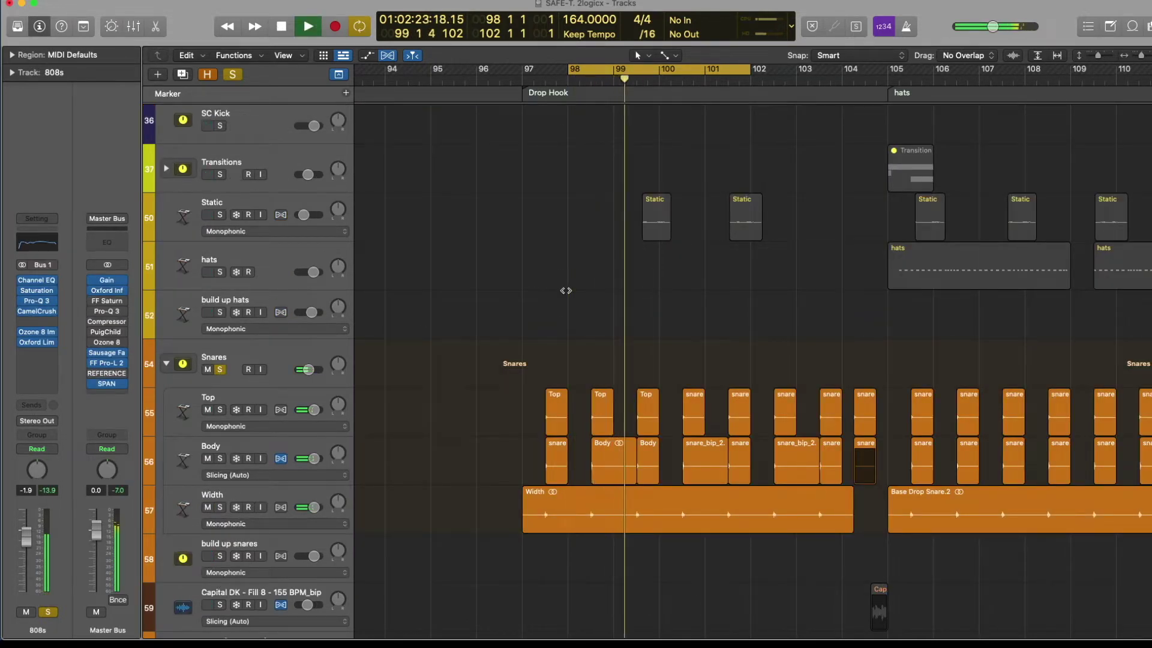
{"action": "left_click", "coordinate": [248, 409]}
{"action": "key", "text": "space"}
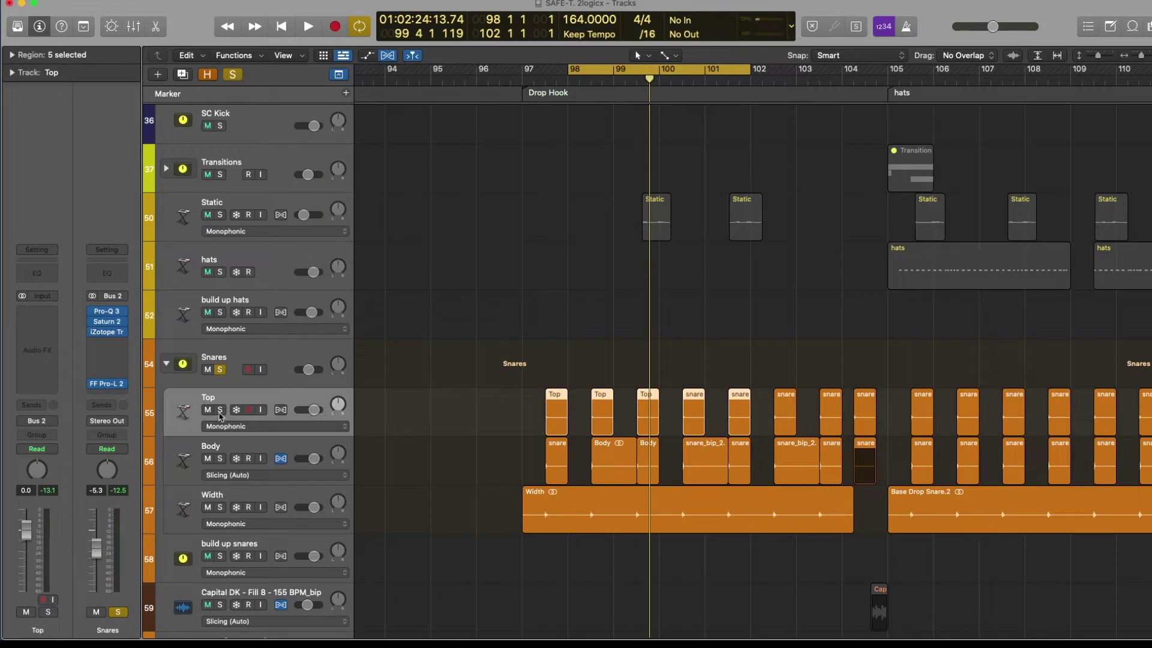
- Audition the Top, Body and Width snare layers one at a time in solo, followed by the whole Snares stack
{"action": "left_click", "coordinate": [220, 411]}
{"action": "key", "text": "space"}
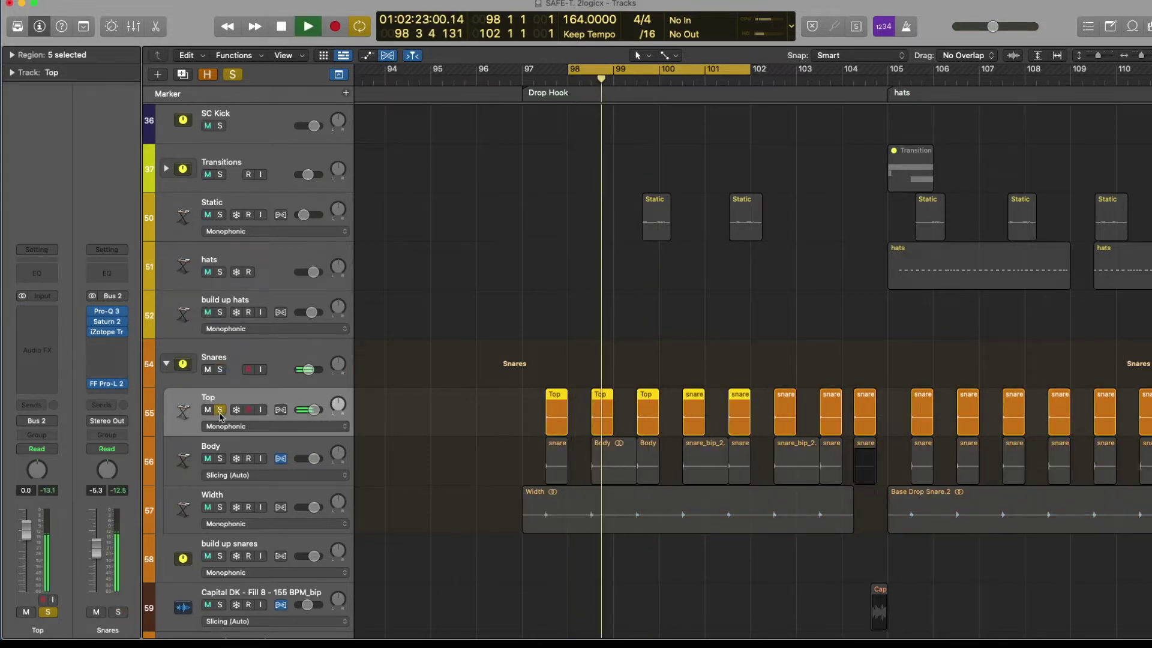
{"action": "key", "text": "space"}
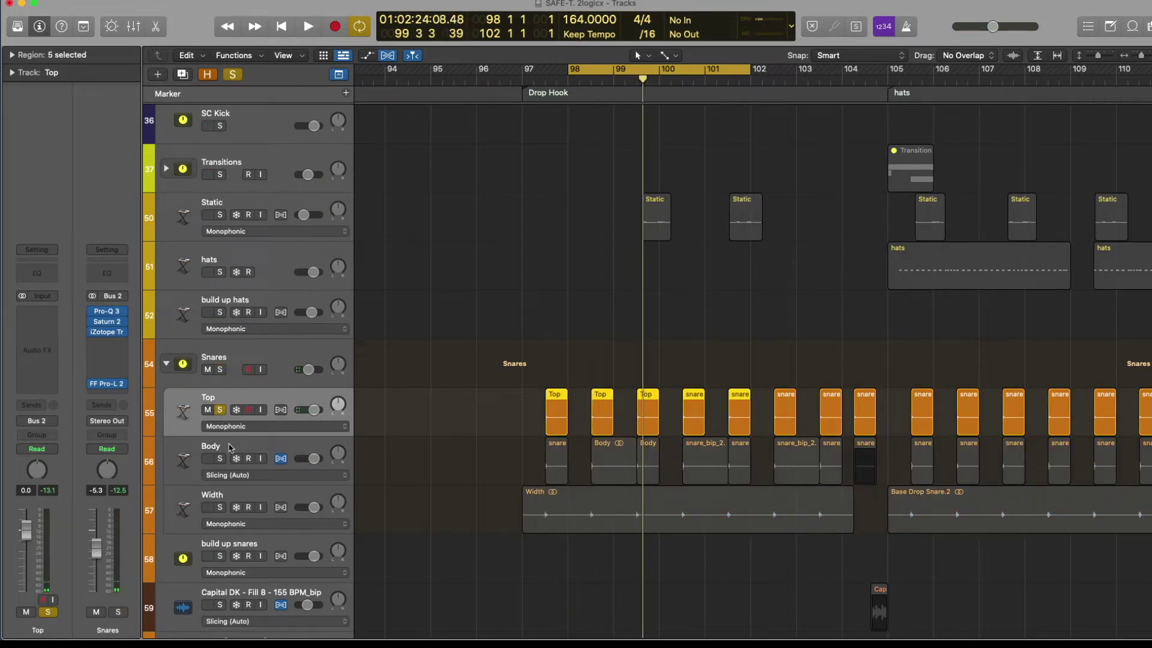
{"action": "left_click", "coordinate": [220, 458]}
{"action": "key", "text": "space"}
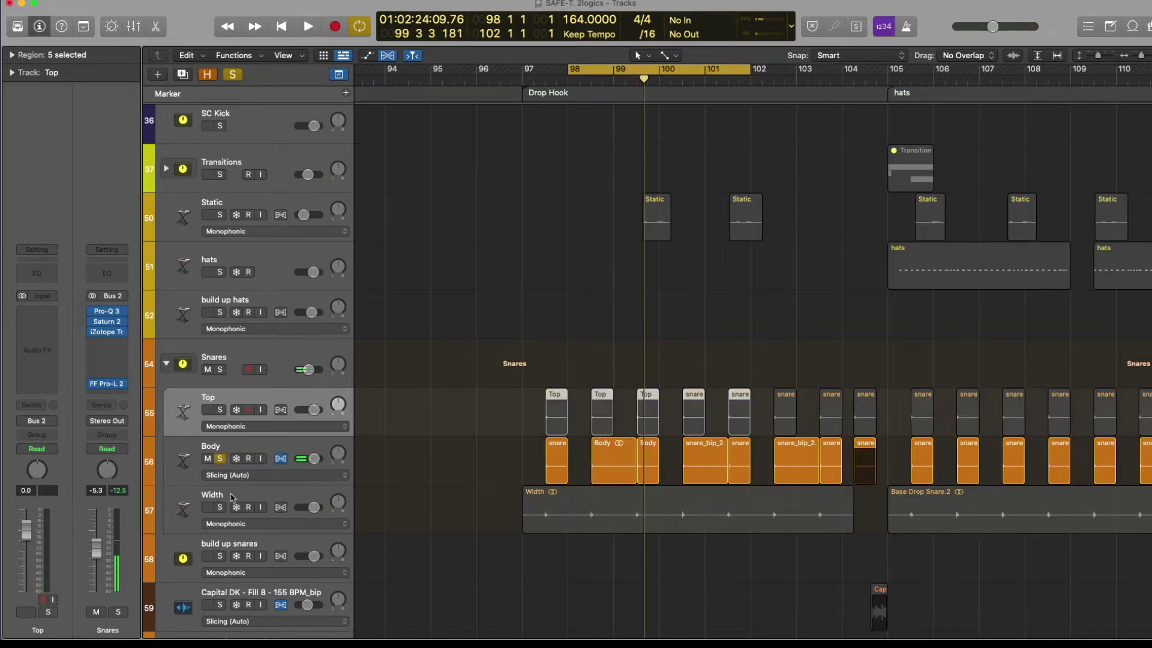
{"action": "left_click", "coordinate": [220, 508]}
{"action": "key", "text": "space"}
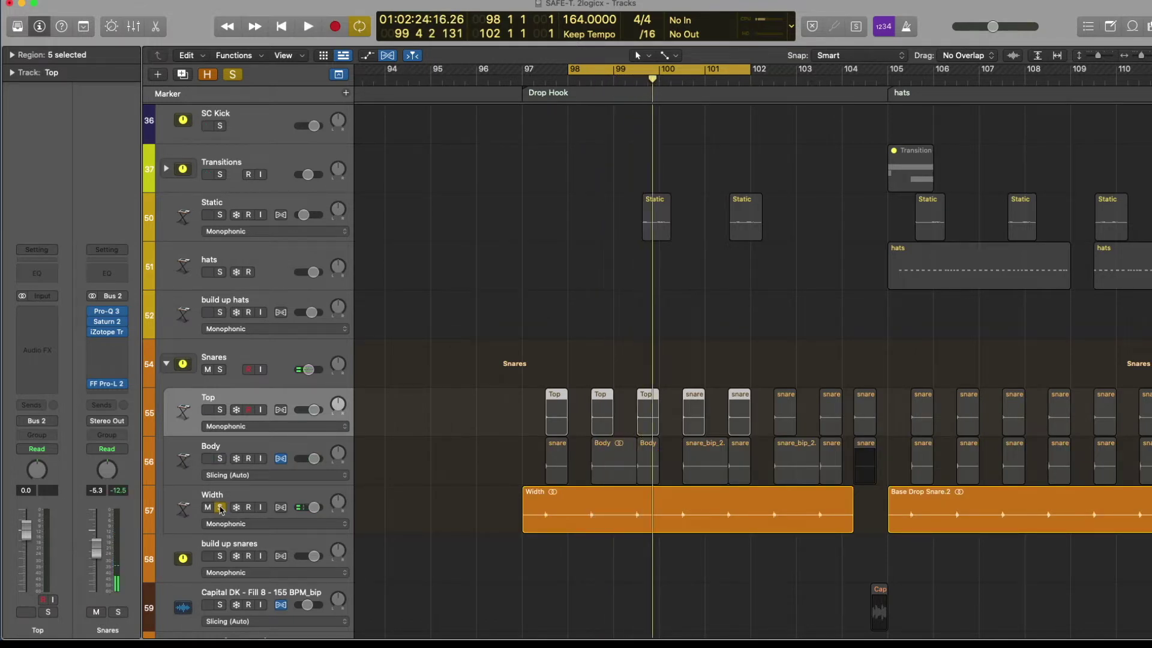
{"action": "left_click", "coordinate": [220, 370]}
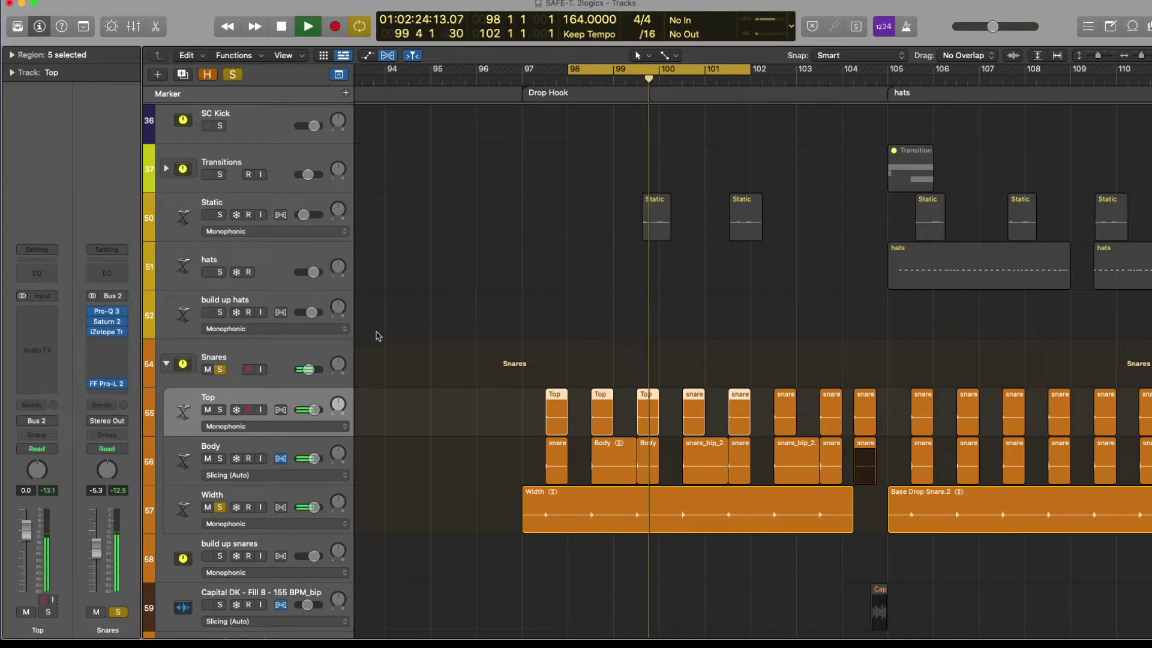
{"action": "left_click", "coordinate": [292, 356]}
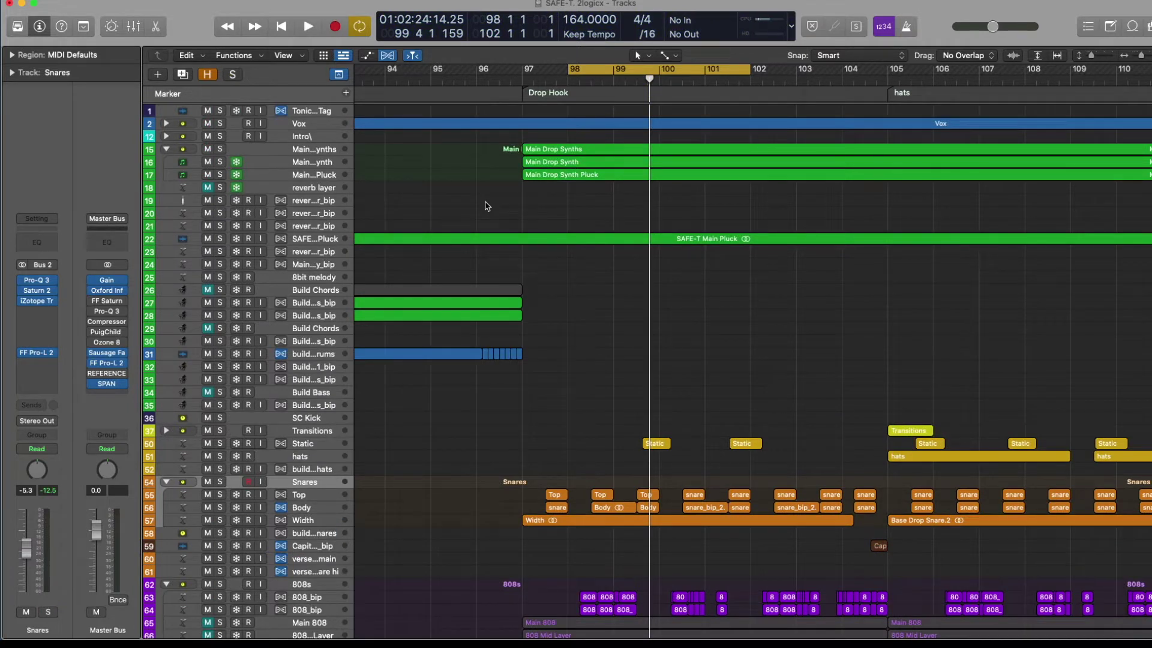
- Play the full Drop Hook mix over bars 98 to 102 with no track soloed
{"action": "key", "text": "space"}
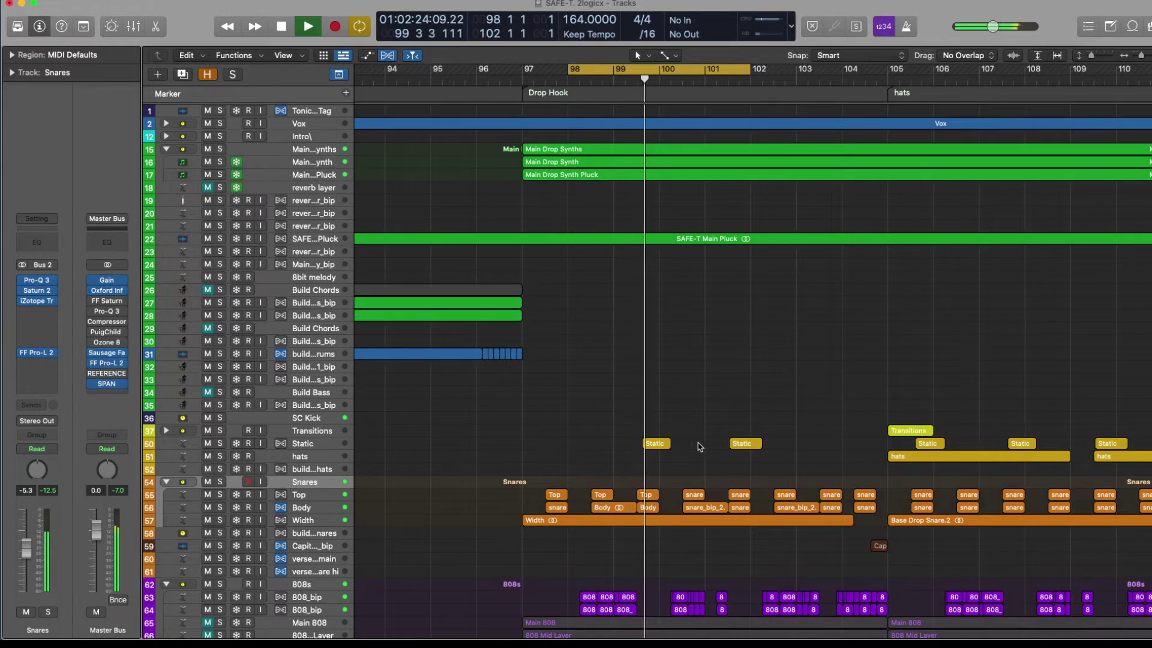
{"action": "key", "text": "space"}
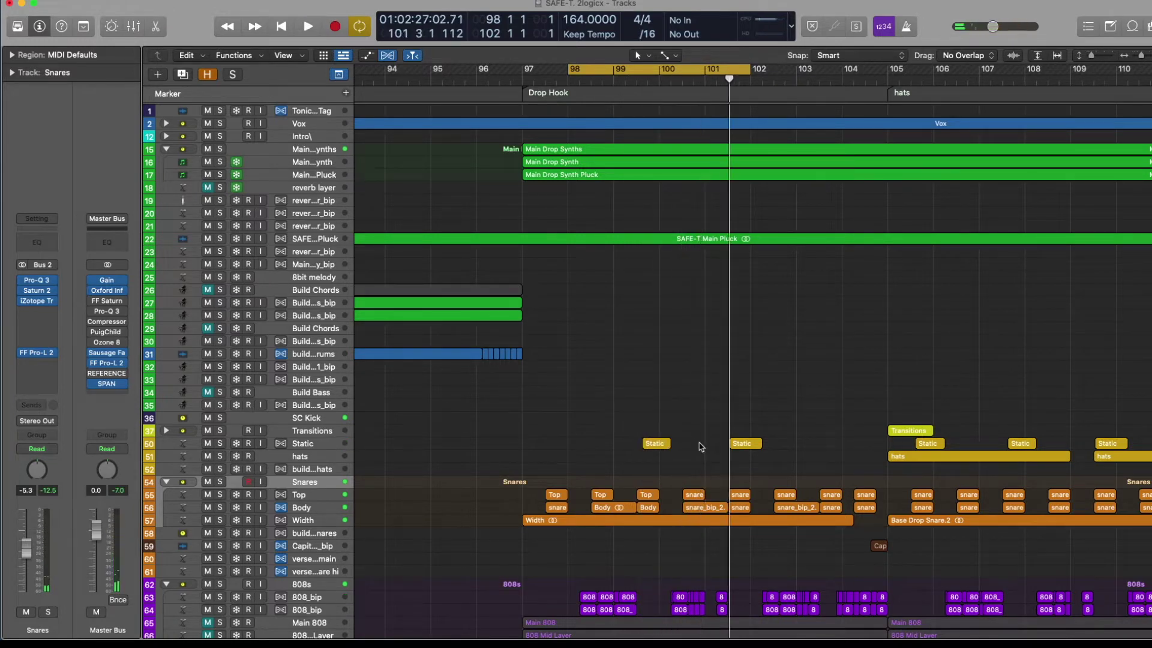
{"action": "scroll", "coordinate": [585, 239], "scroll_direction": "left", "scroll_amount": 10}
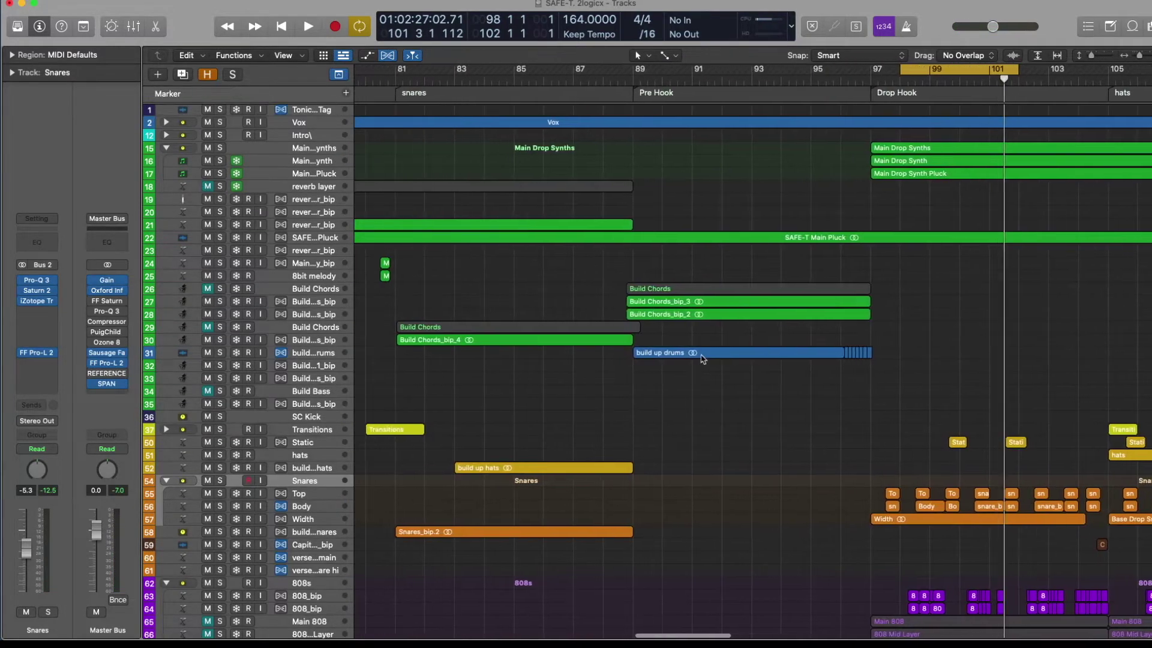
- Set the cycle range over verse 1 from bar 73 to 81 and play the full mix there
{"action": "scroll", "coordinate": [600, 279], "scroll_direction": "up", "scroll_amount": 1}
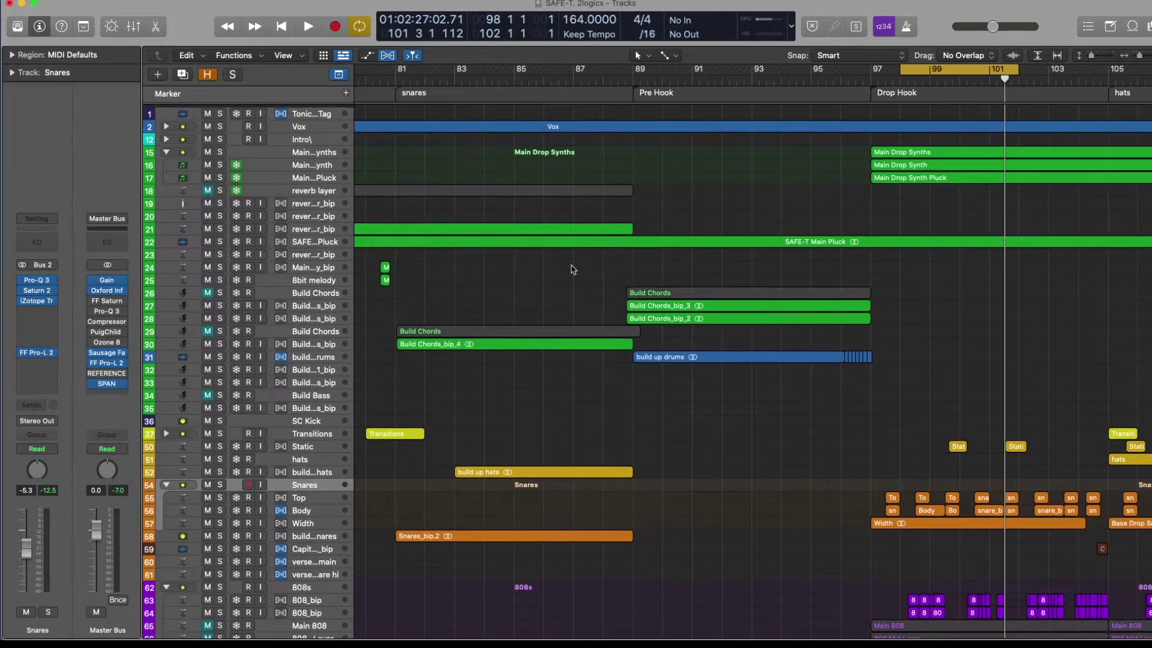
{"action": "left_click_drag", "start_coordinate": [396, 75], "coordinate": [574, 82]}
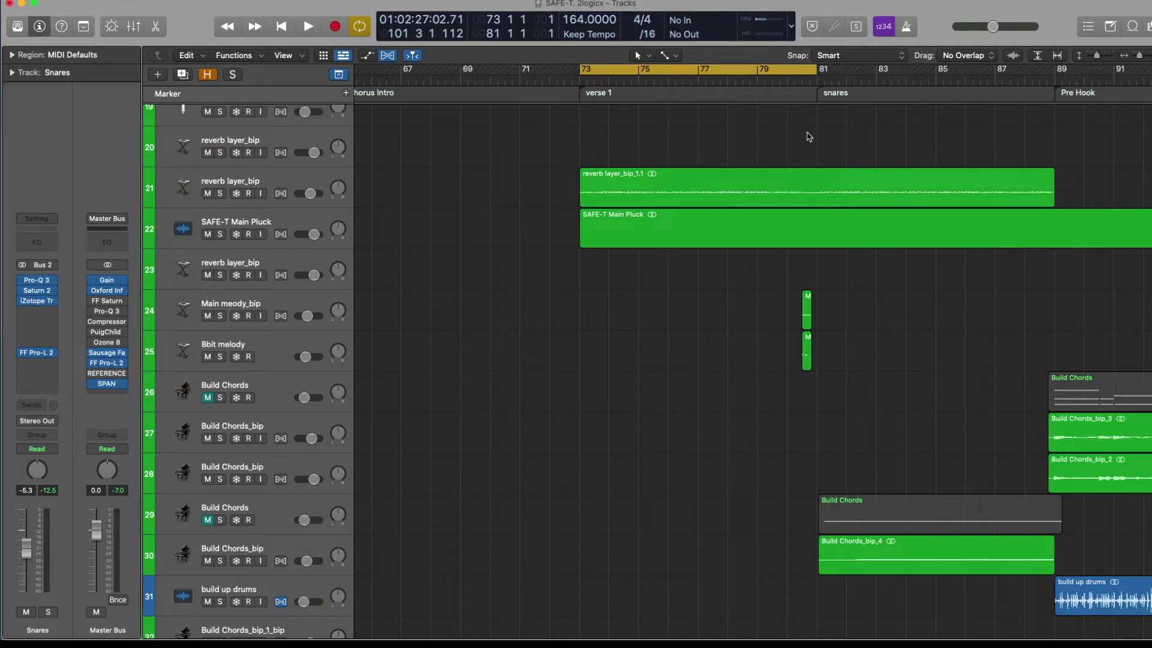
{"action": "key", "text": "space"}
{"action": "scroll", "coordinate": [675, 168], "scroll_direction": "up", "scroll_amount": 5}
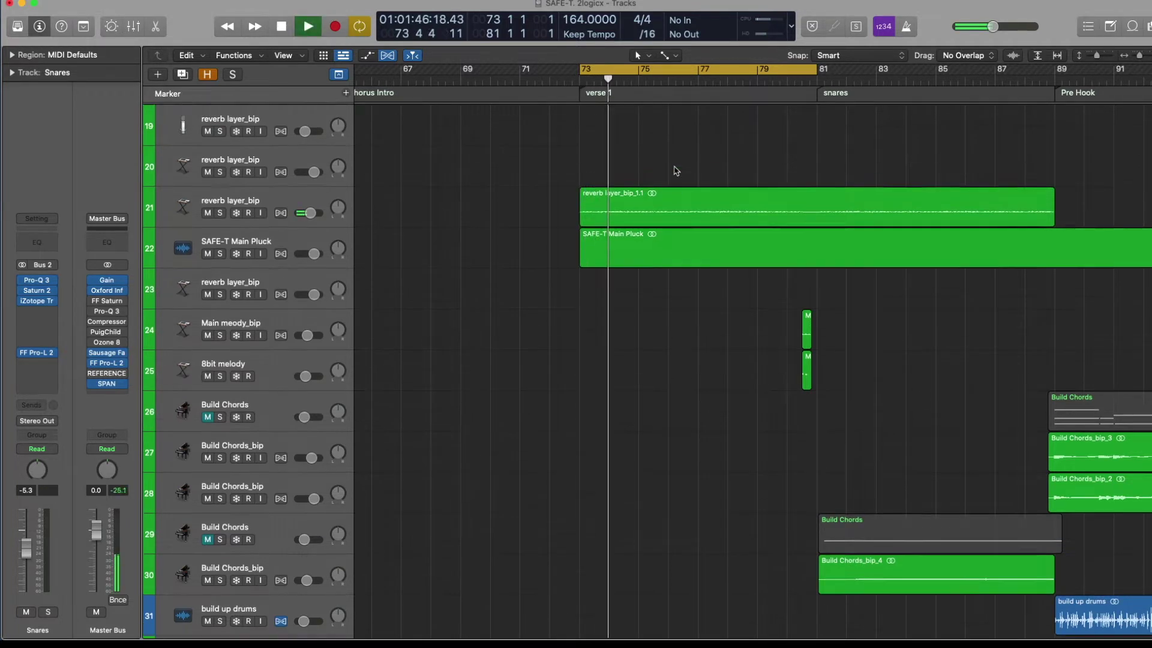
{"action": "scroll", "coordinate": [677, 171], "scroll_direction": "up", "scroll_amount": 1}
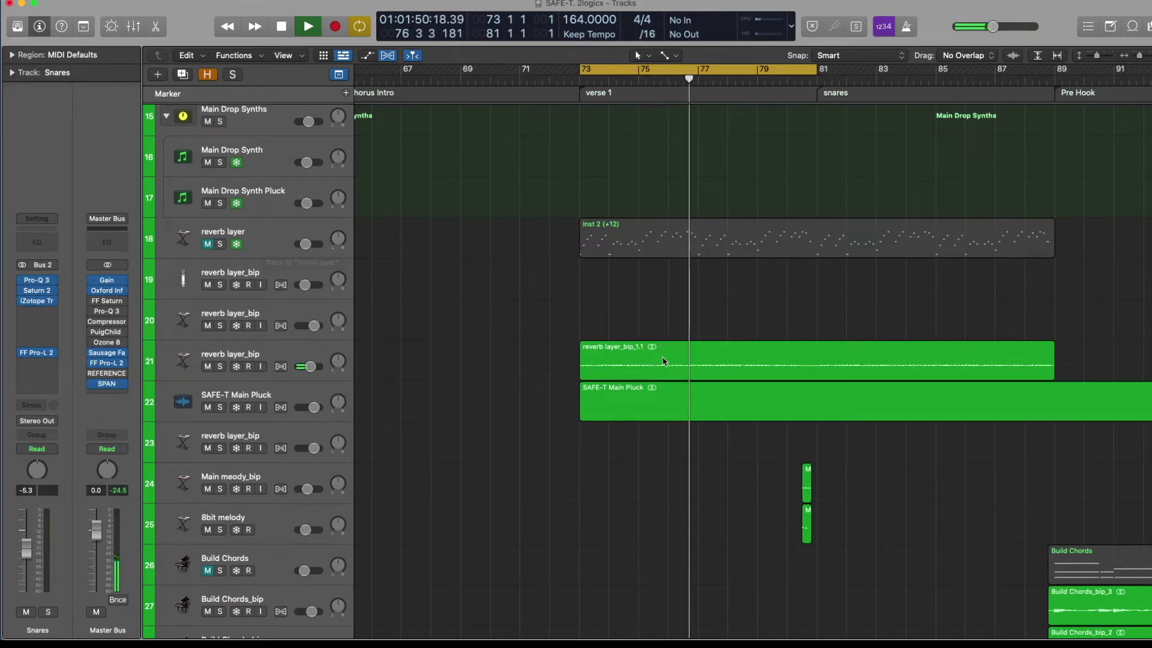
{"action": "key", "text": "space"}
- Solo the reverb layer track, examine its Inst 2 melody notes in the Piano Roll and play them from bar 73
{"action": "left_click", "coordinate": [273, 245]}
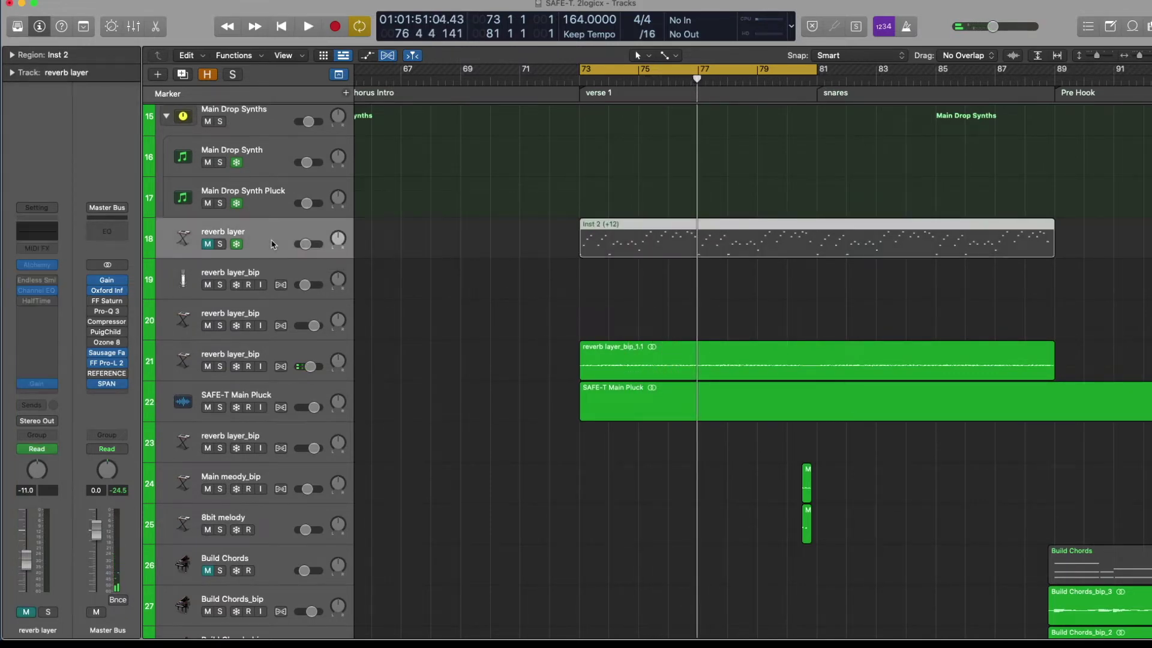
{"action": "key", "text": "p"}
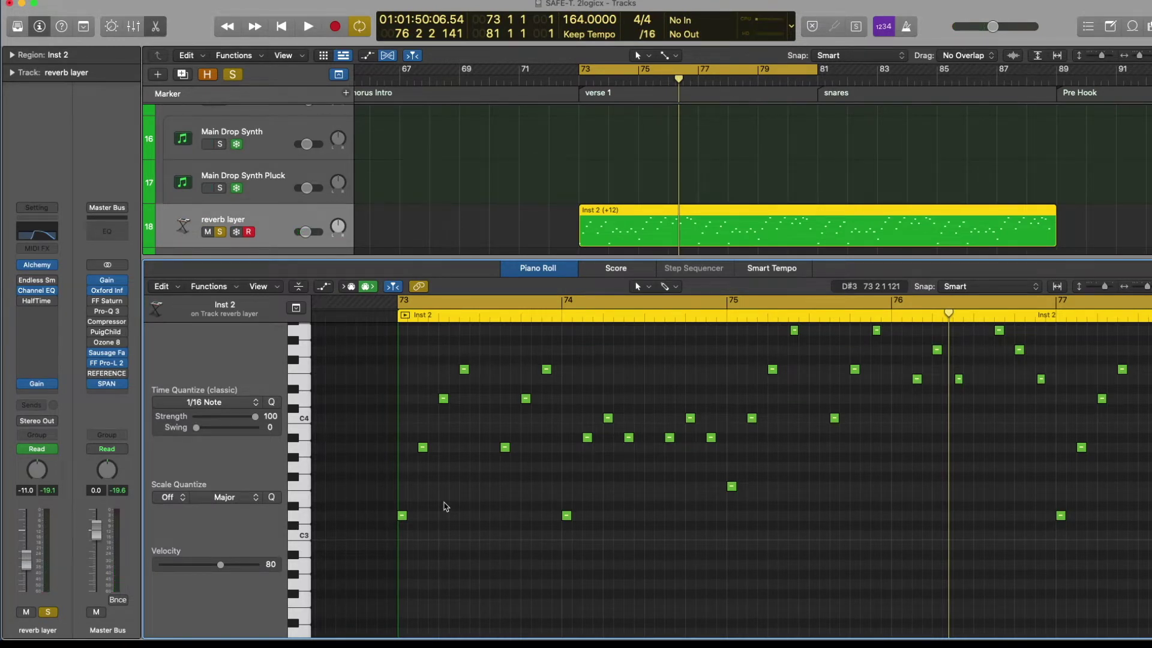
{"action": "left_click_drag", "start_coordinate": [402, 533], "coordinate": [447, 399]}
{"action": "left_click", "coordinate": [450, 496]}
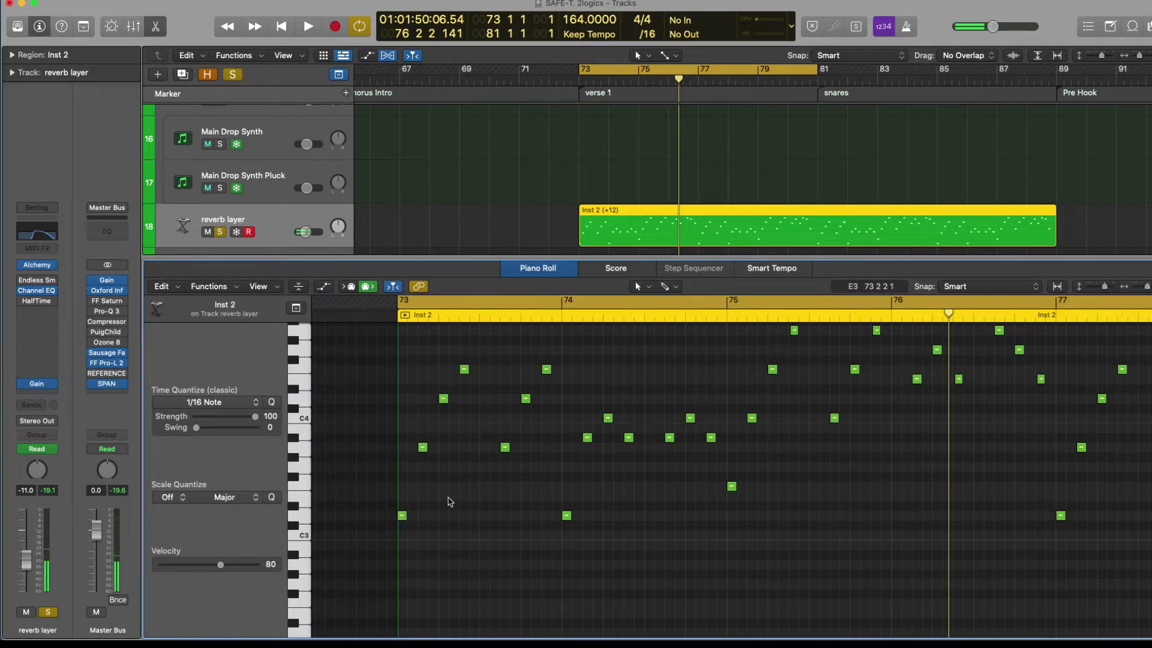
{"action": "key", "text": "shift+space"}
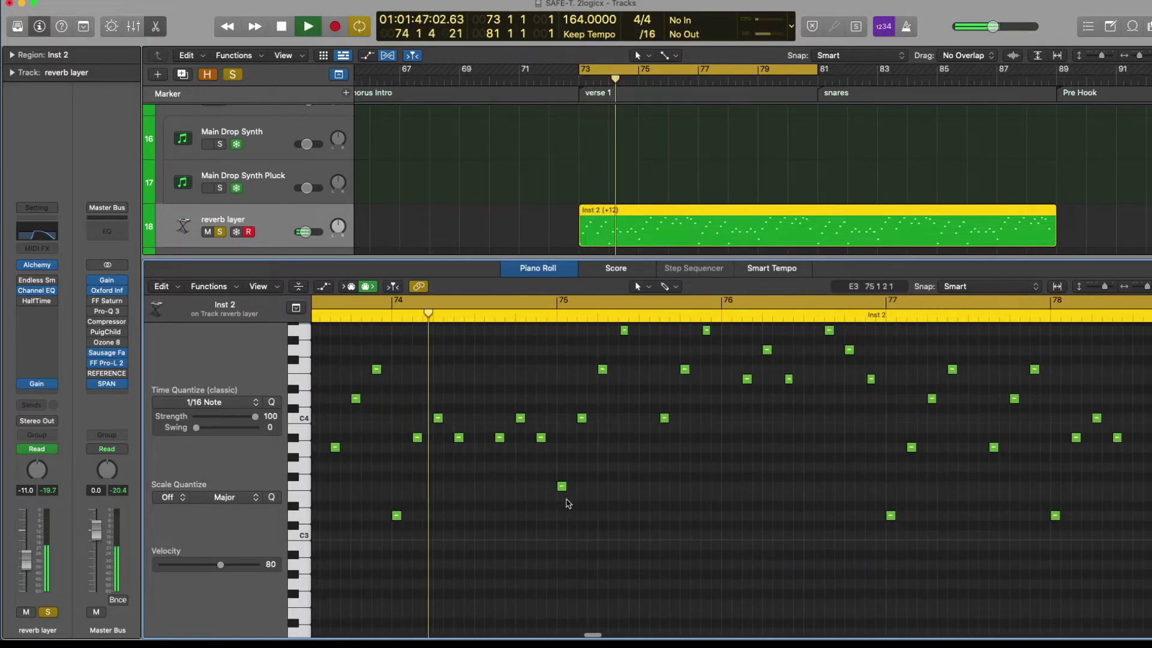
{"action": "key", "text": "space"}
{"action": "key", "text": "p"}
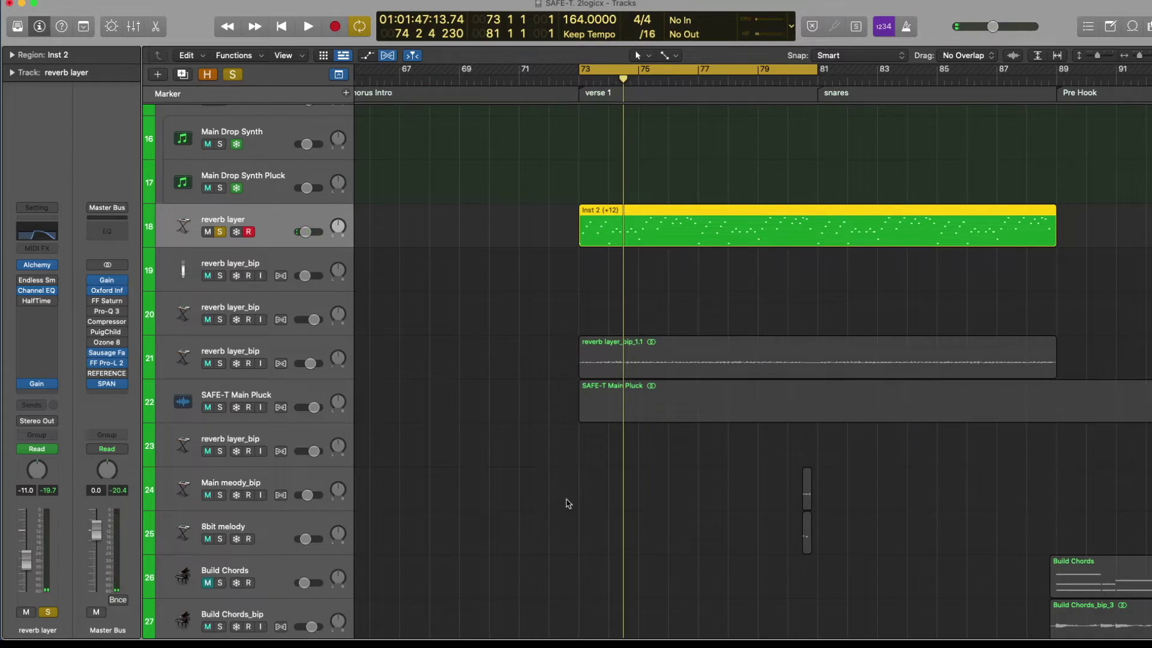
- Inspect the reverb layer's Alchemy instrument, including the guitar sample loaded in source A, and close it
{"action": "key", "text": "v"}
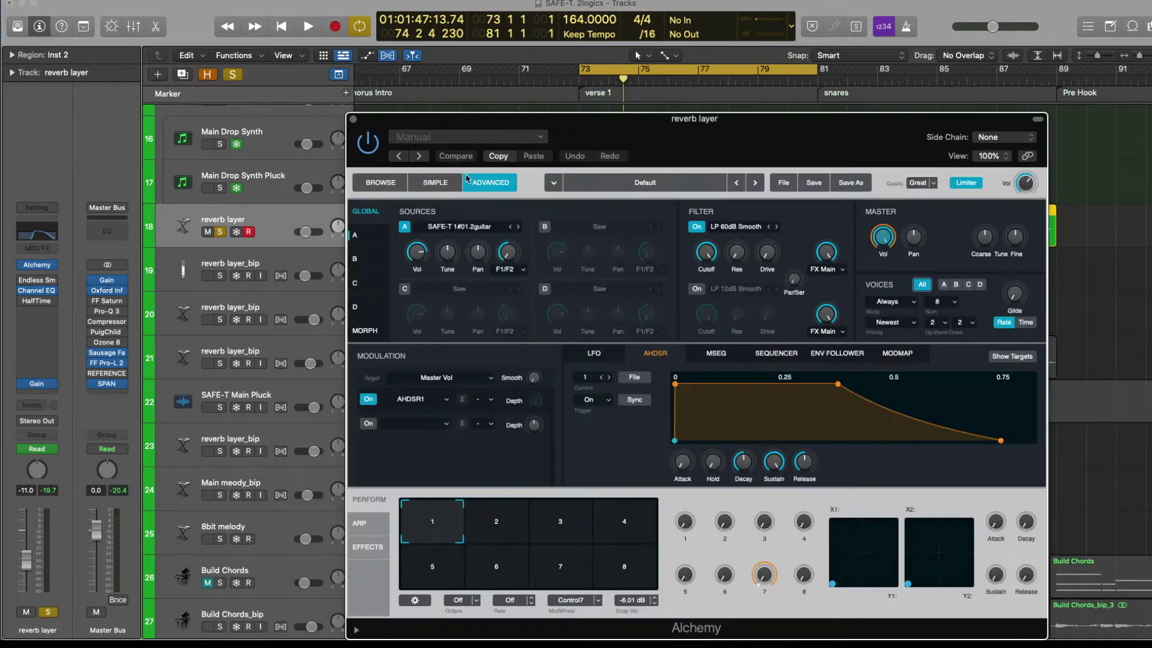
{"action": "left_click", "coordinate": [462, 228]}
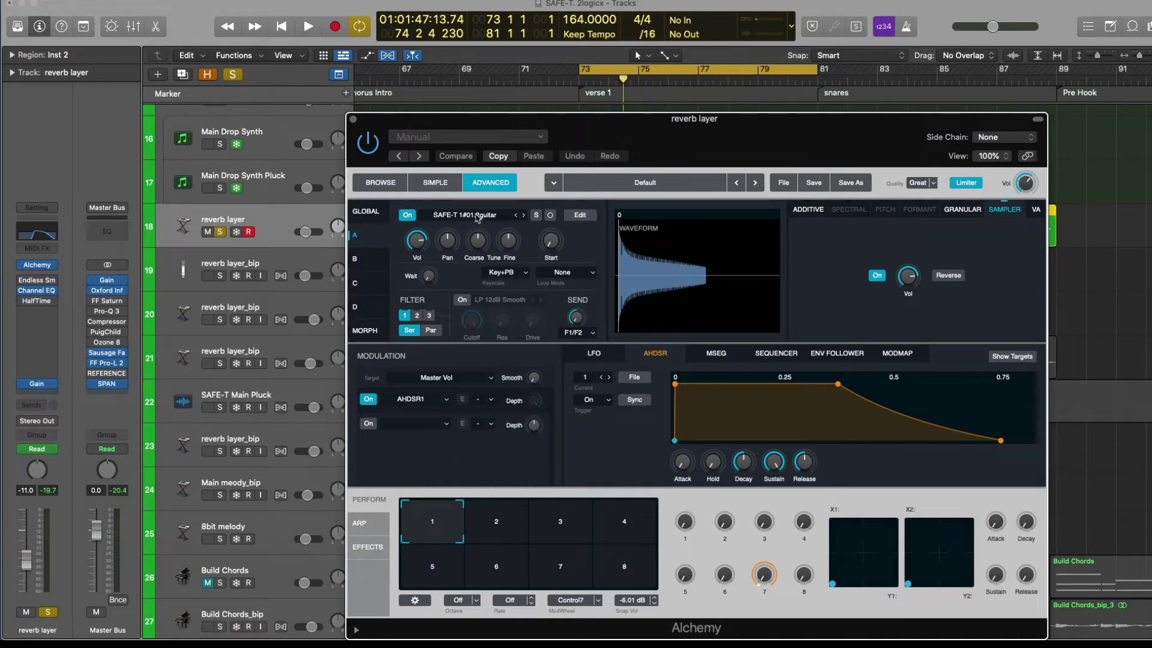
{"action": "left_click", "coordinate": [354, 120]}
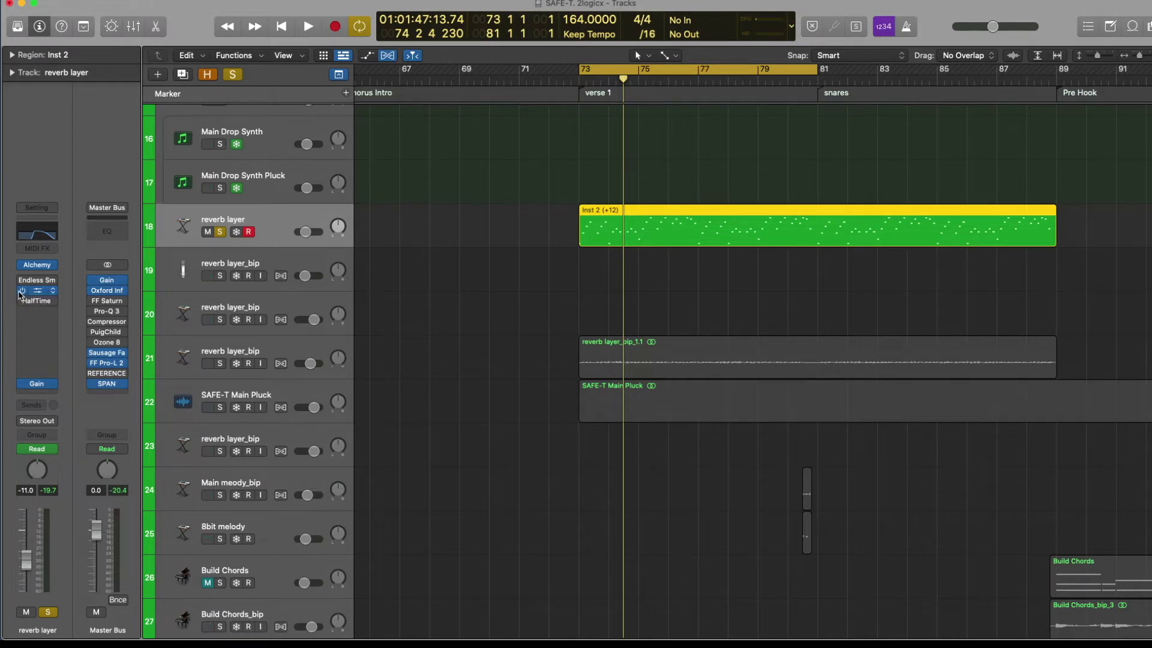
- Set the cycle range from bar 89 to 98 and play the full Pre Hook with its chord and drum regions in view
{"action": "scroll", "coordinate": [534, 290], "scroll_direction": "down", "scroll_amount": 15}
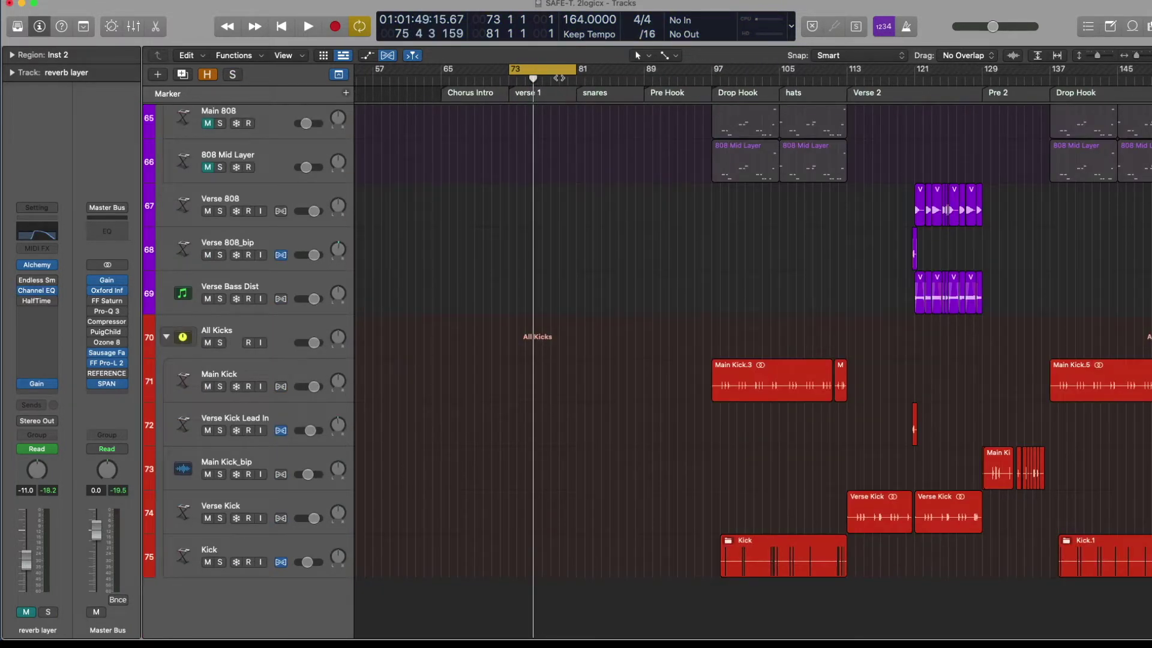
{"action": "left_click", "coordinate": [555, 71]}
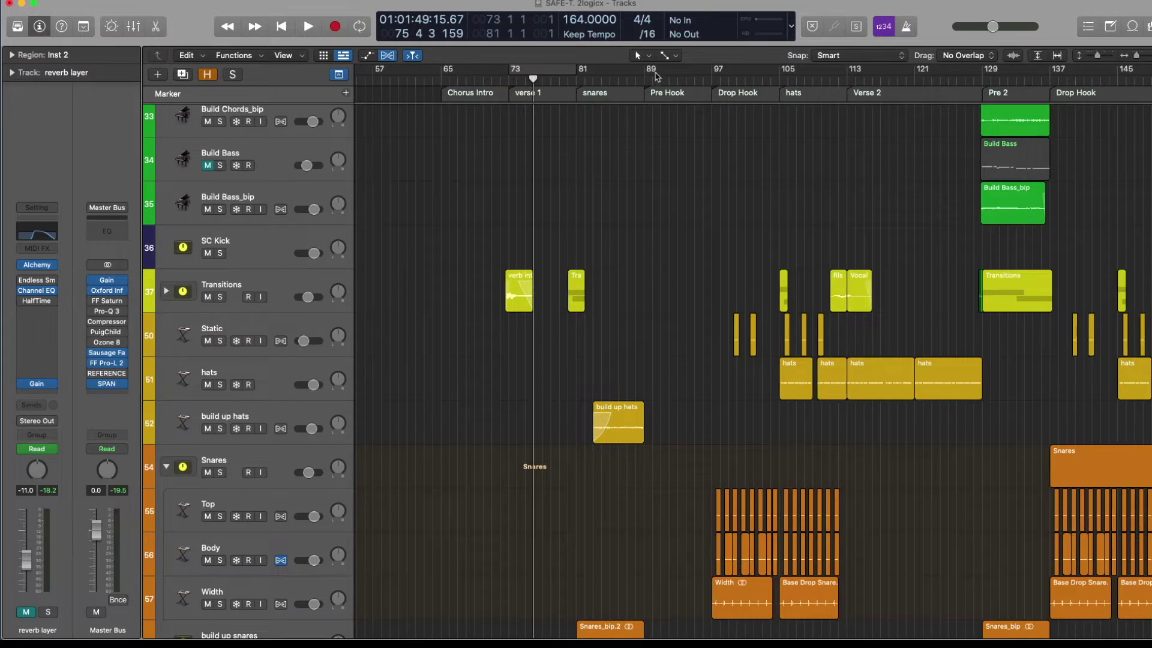
{"action": "left_click_drag", "start_coordinate": [649, 74], "coordinate": [719, 73]}
{"action": "key", "text": "space"}
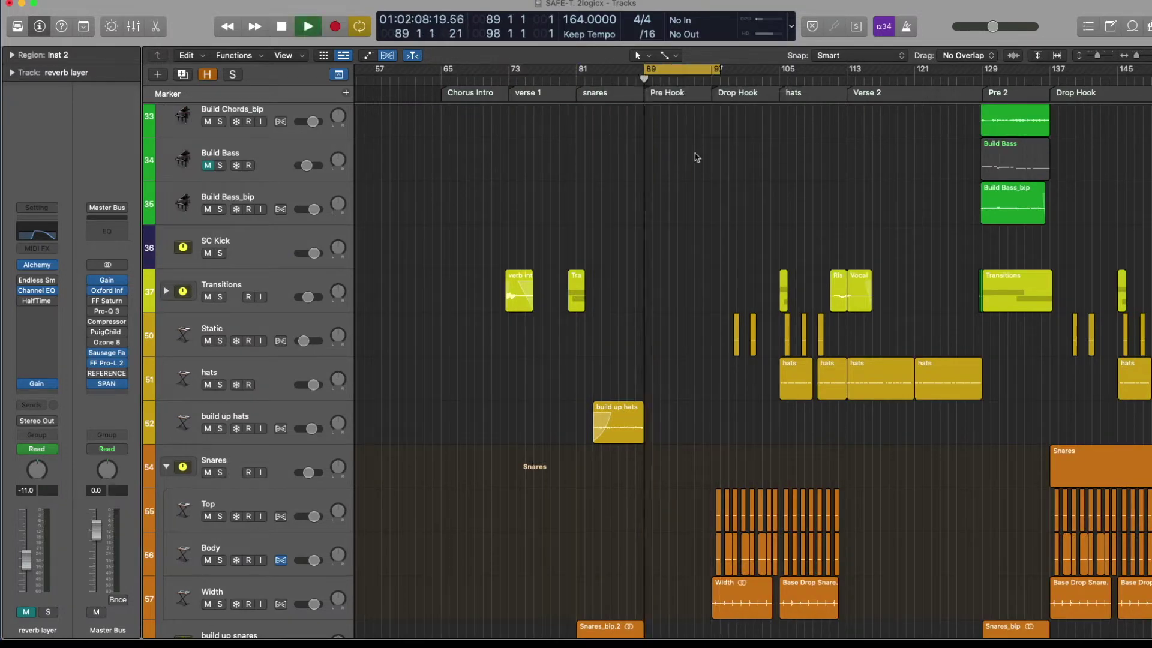
{"action": "scroll", "coordinate": [710, 209], "scroll_direction": "up", "scroll_amount": 10}
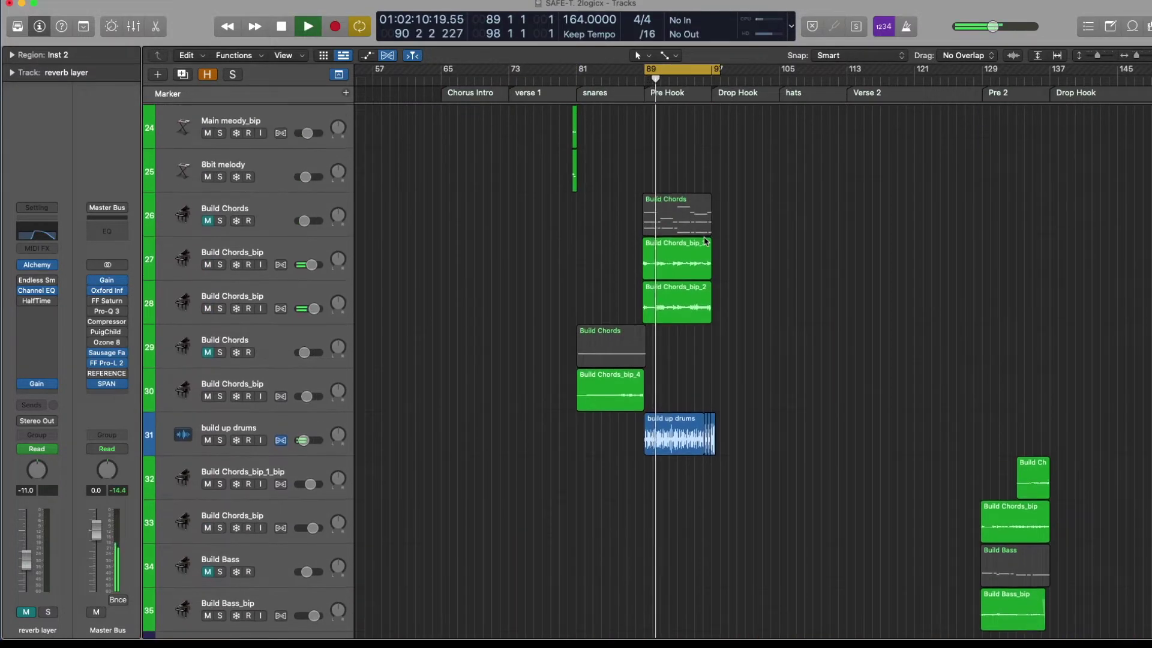
{"action": "key", "text": "super+Right"}
{"action": "key", "text": "super+Right"}
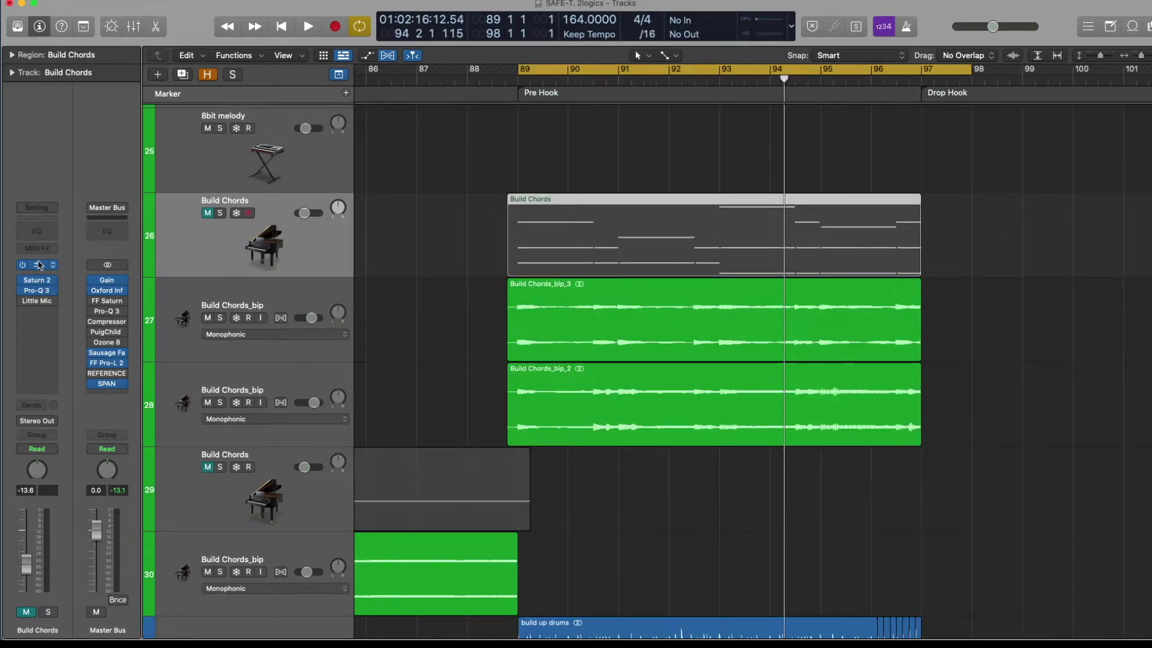
- Inspect the Serum instrument with the KY - Friendly preset on the Build Chords track, and close it
{"action": "left_click", "coordinate": [39, 265]}
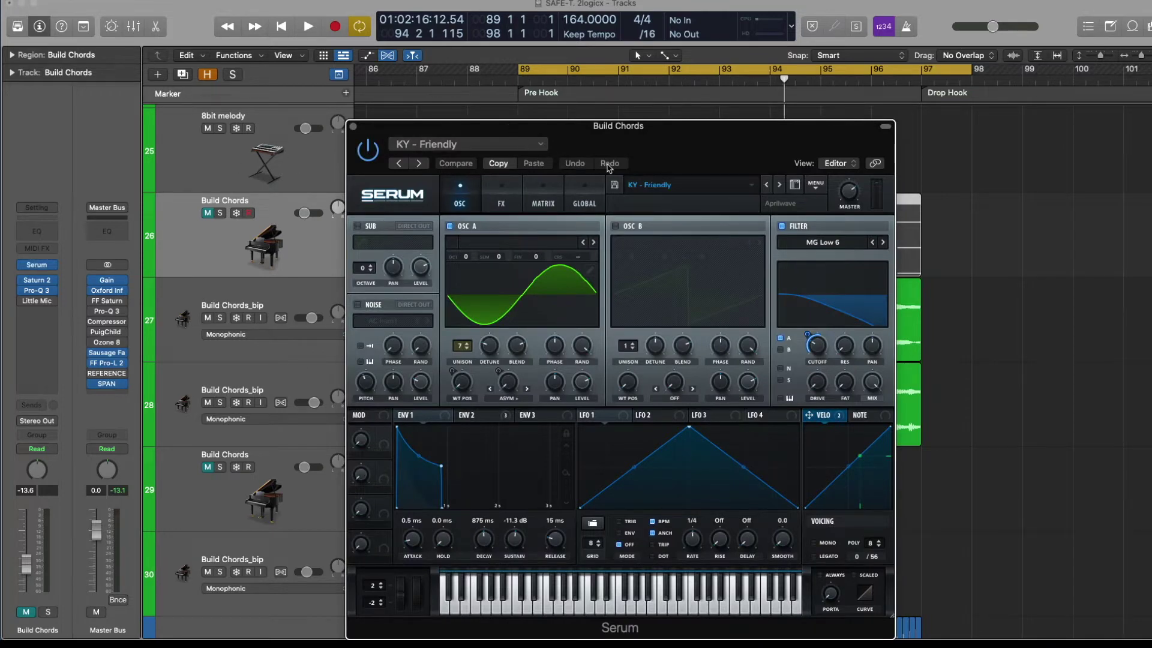
{"action": "left_click_drag", "start_coordinate": [689, 166], "coordinate": [723, 158]}
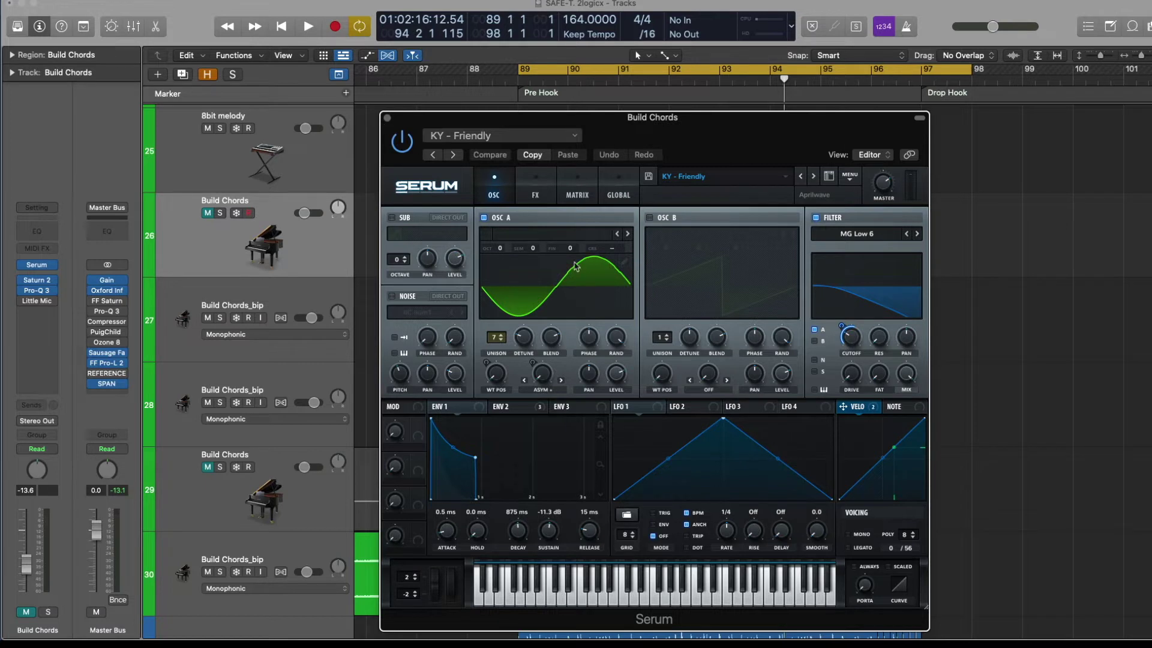
{"action": "left_click", "coordinate": [387, 118]}
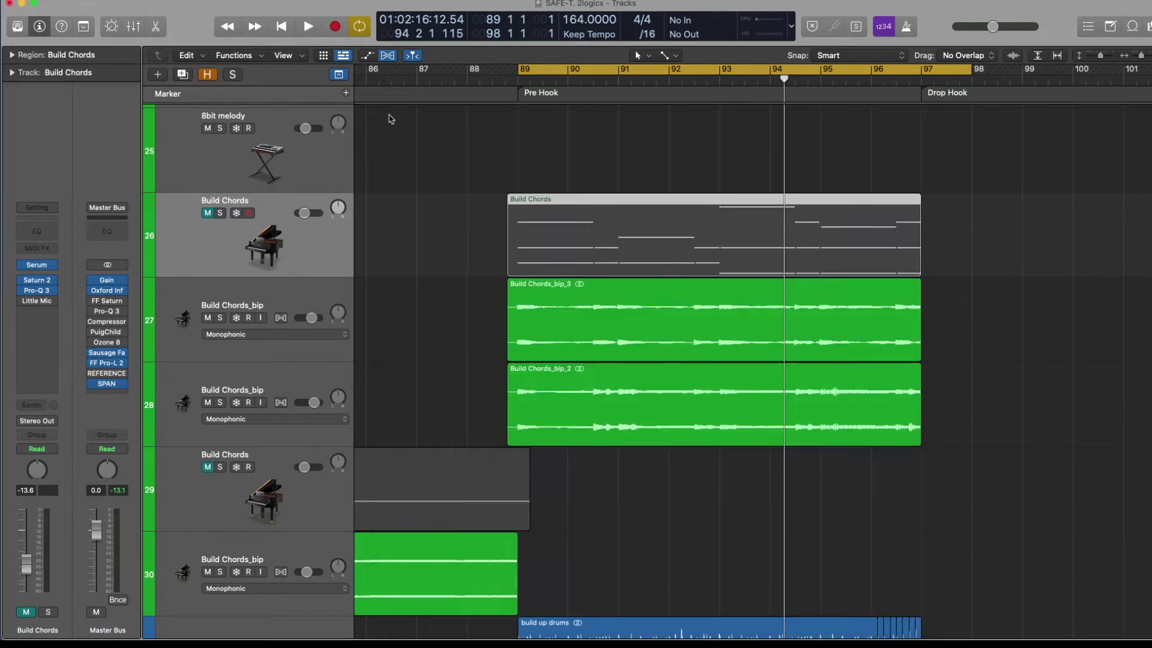
- Audition the two Build Chords_bip tracks, 27 and 28, separately in solo over the Pre Hook, followed by both together
{"action": "left_click", "coordinate": [288, 351]}
{"action": "key", "text": "s"}
{"action": "key", "text": "space"}
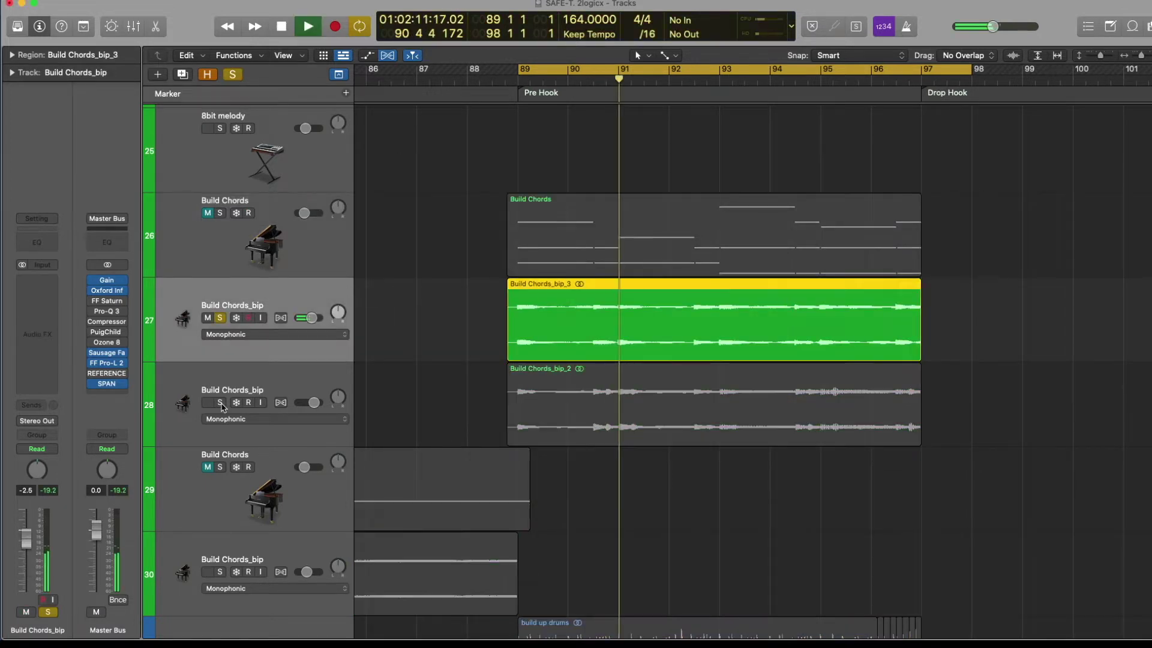
{"action": "left_click", "coordinate": [221, 404]}
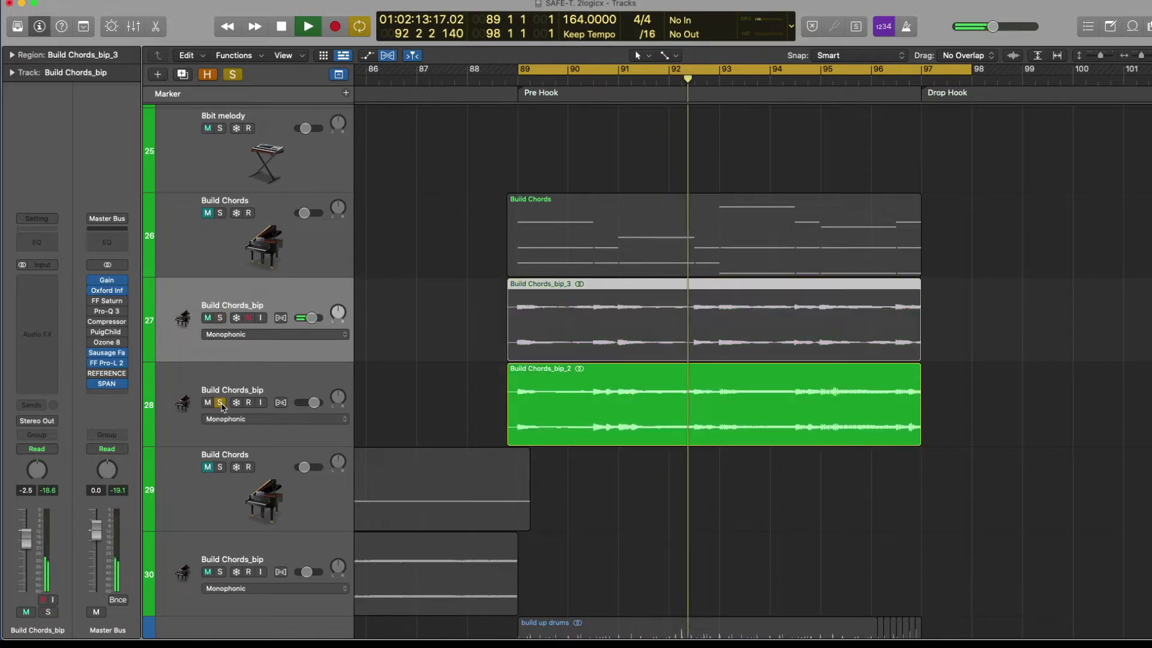
{"action": "left_click", "coordinate": [221, 319]}
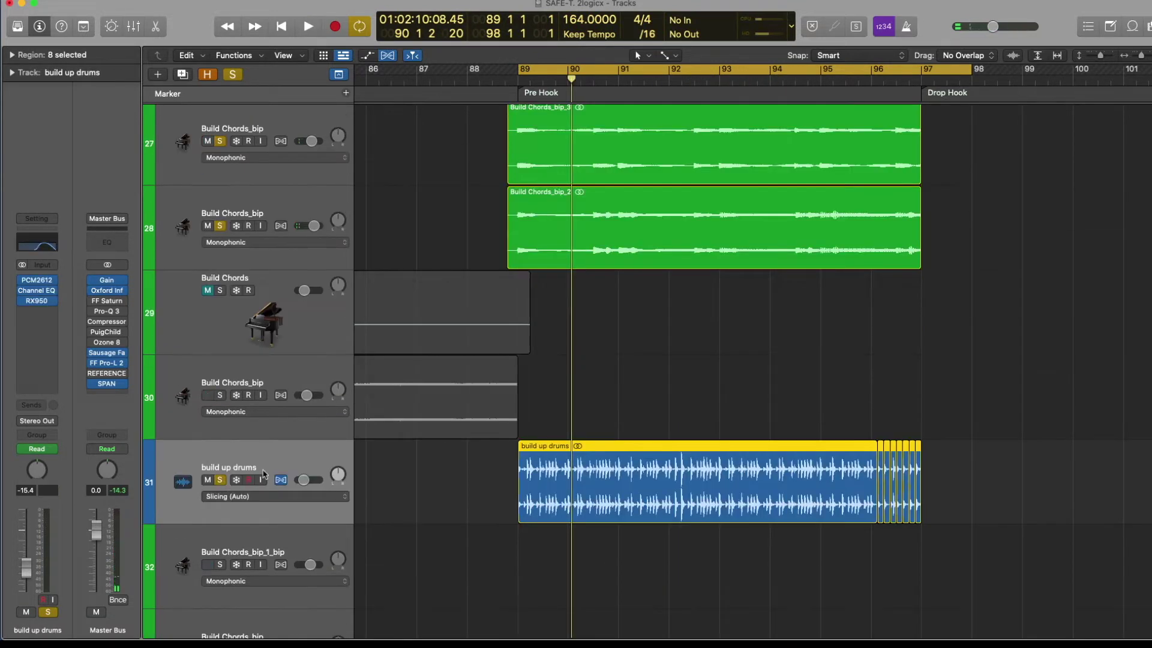
- Play the build up drums with the soloed chords from bar 89, and audition the drums alone in solo
{"action": "key", "text": "space"}
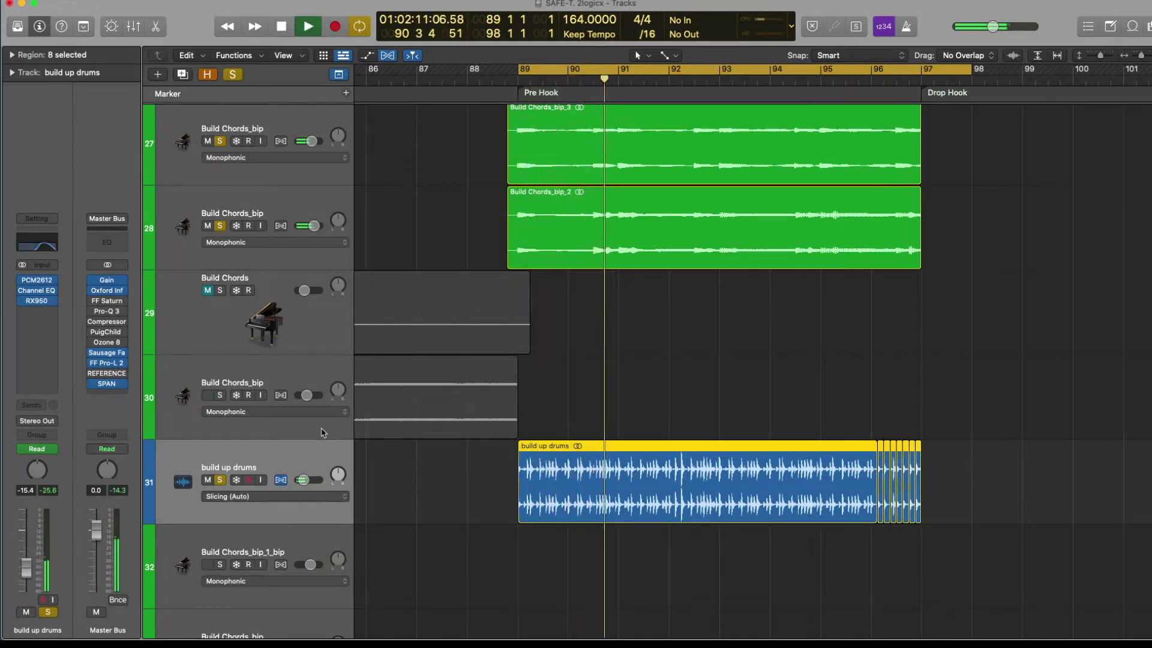
{"action": "left_click", "coordinate": [220, 480]}
{"action": "left_click", "coordinate": [220, 480]}
{"action": "key", "text": "space"}
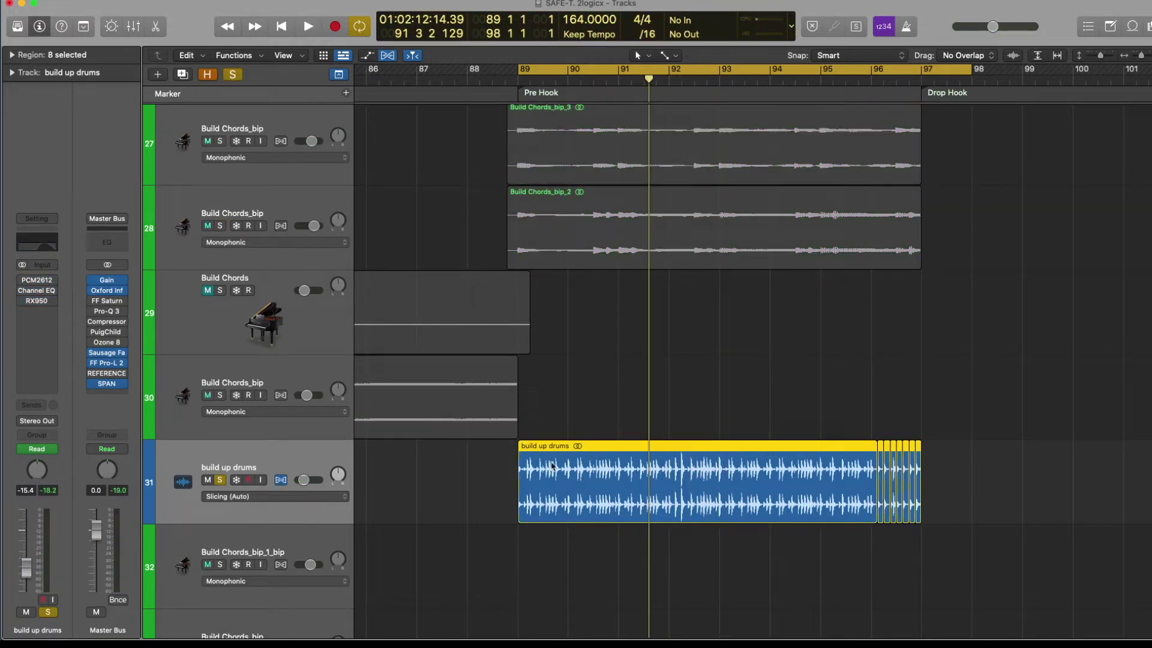
- Enable PCM2612, Channel EQ and RX950 one by one on the playing build up drums, and check the PCM2612 and RX950 settings
{"action": "left_click", "coordinate": [38, 284]}
{"action": "key", "text": "space"}
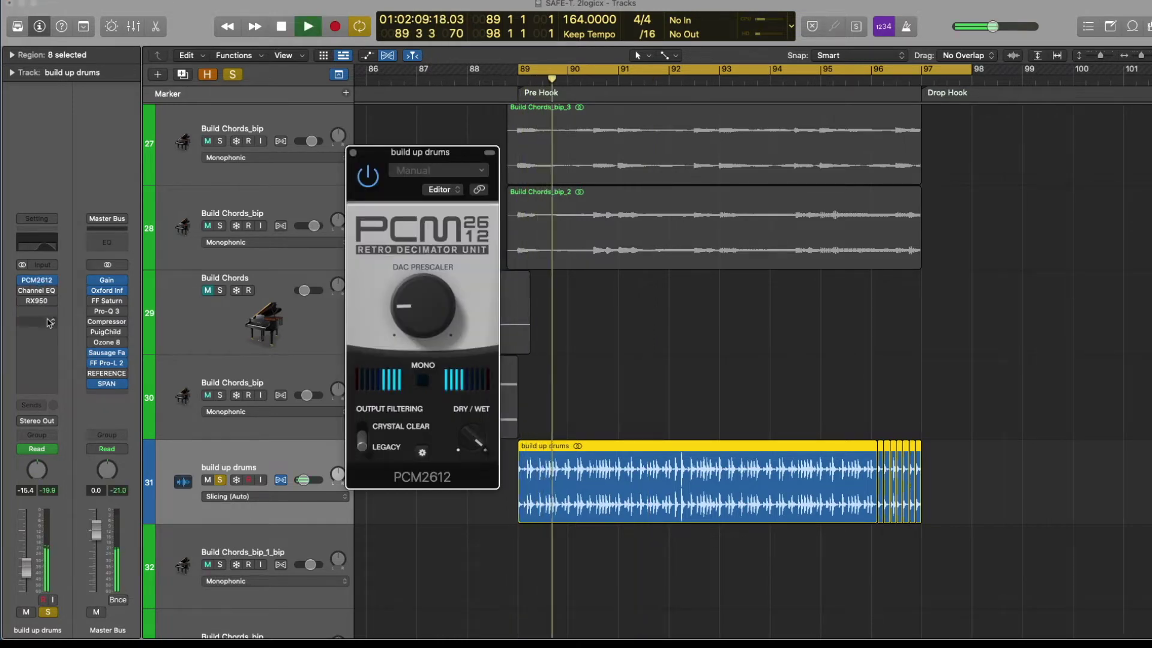
{"action": "left_click", "coordinate": [23, 291]}
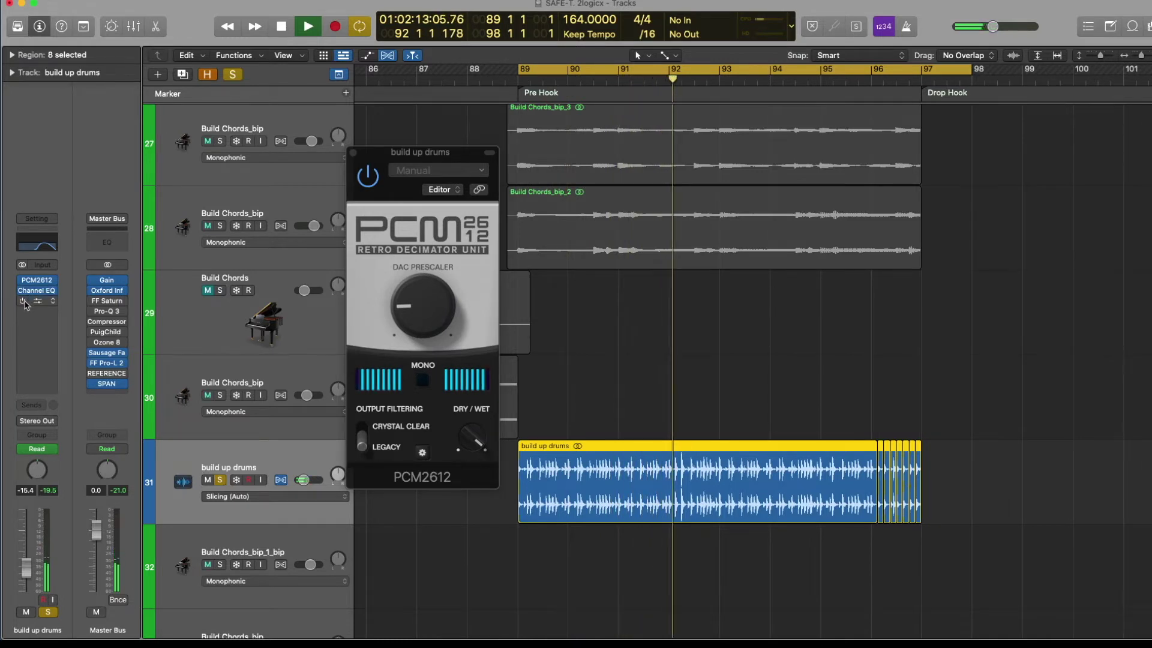
{"action": "left_click", "coordinate": [23, 302]}
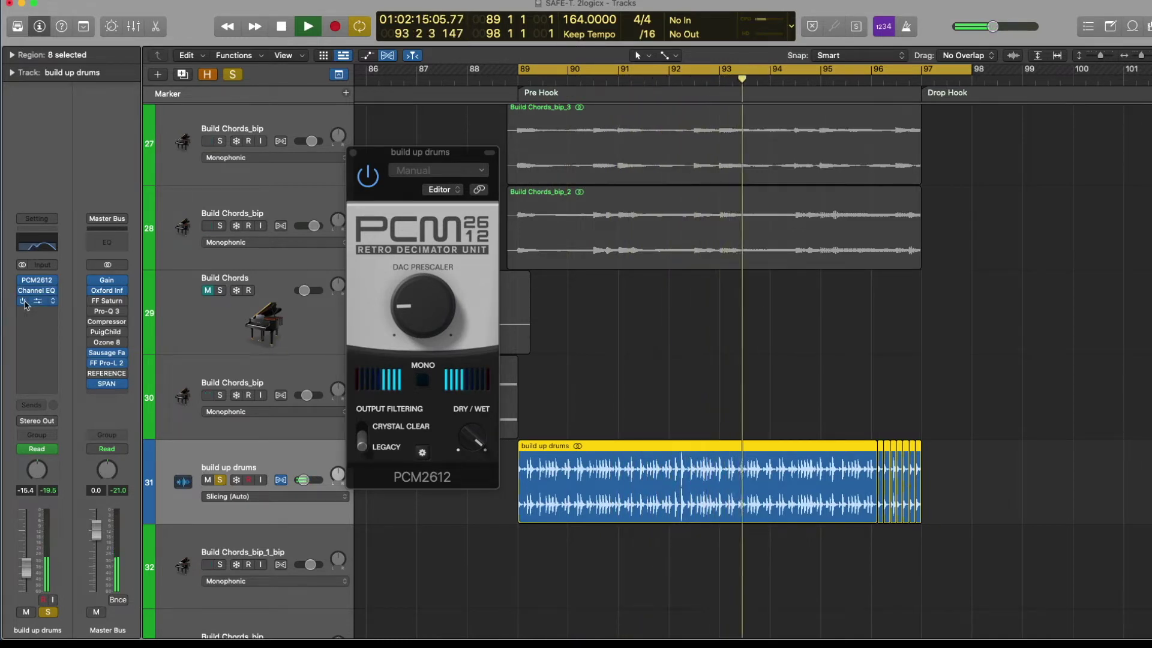
{"action": "left_click", "coordinate": [354, 153]}
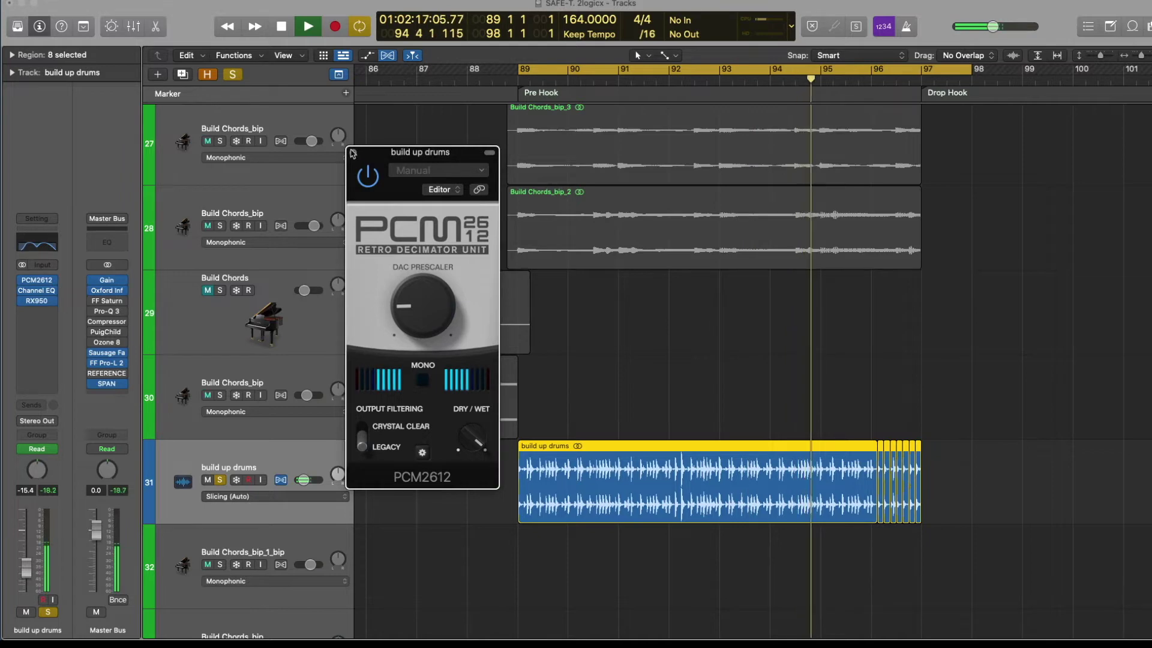
{"action": "left_click", "coordinate": [353, 153]}
{"action": "left_click", "coordinate": [37, 301]}
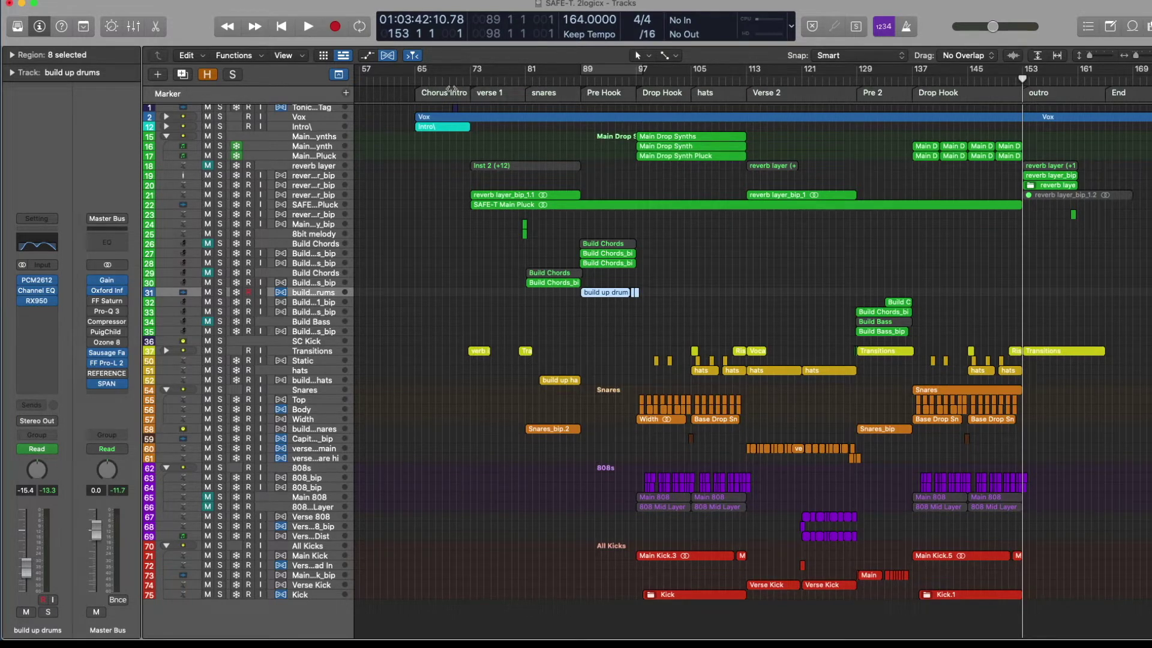
- Audition the outro's reverb layer_bip tracks, 19 and 20, one at a time in solo from bar 153
{"action": "scroll", "coordinate": [593, 92], "scroll_direction": "right", "scroll_amount": 5}
{"action": "key", "text": "super+Down"}
{"action": "key", "text": "super+Down"}
{"action": "key", "text": "super+Down"}
{"action": "key", "text": "super+Down"}
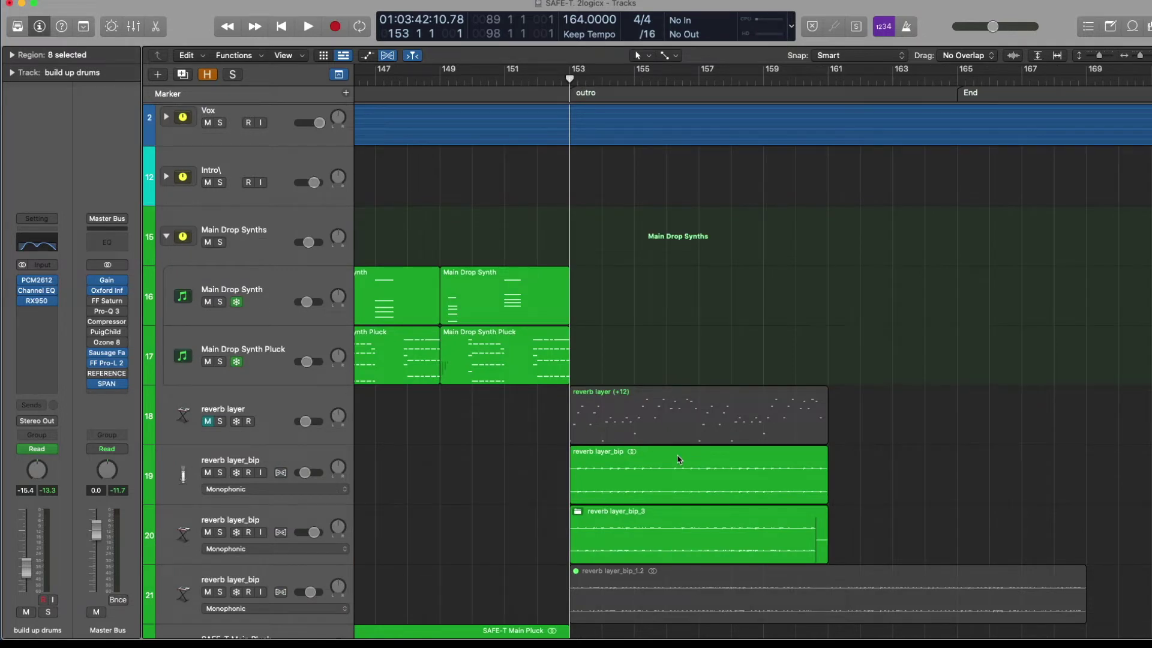
{"action": "left_click", "coordinate": [318, 458]}
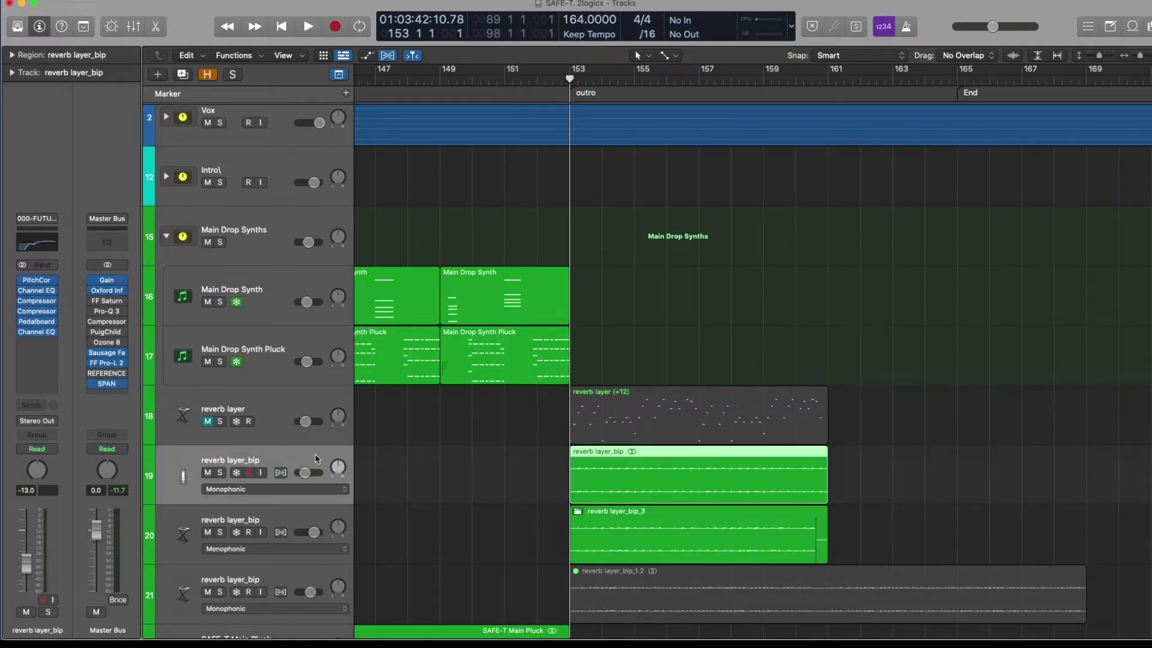
{"action": "left_click", "coordinate": [220, 472]}
{"action": "key", "text": "space"}
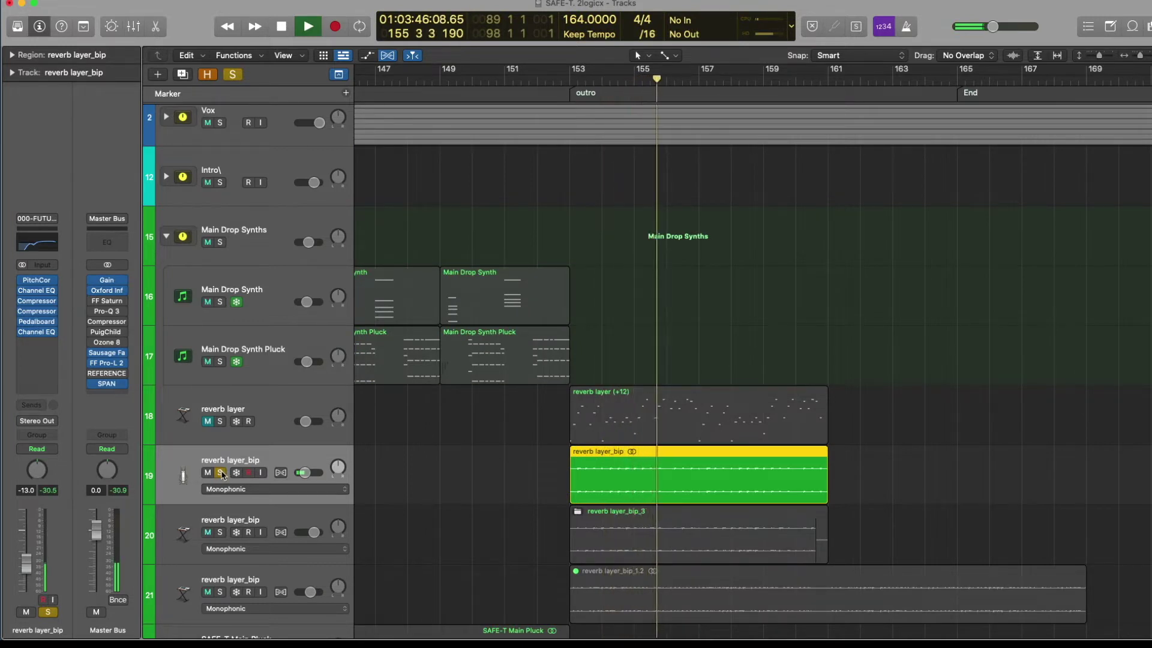
{"action": "left_click", "coordinate": [221, 473]}
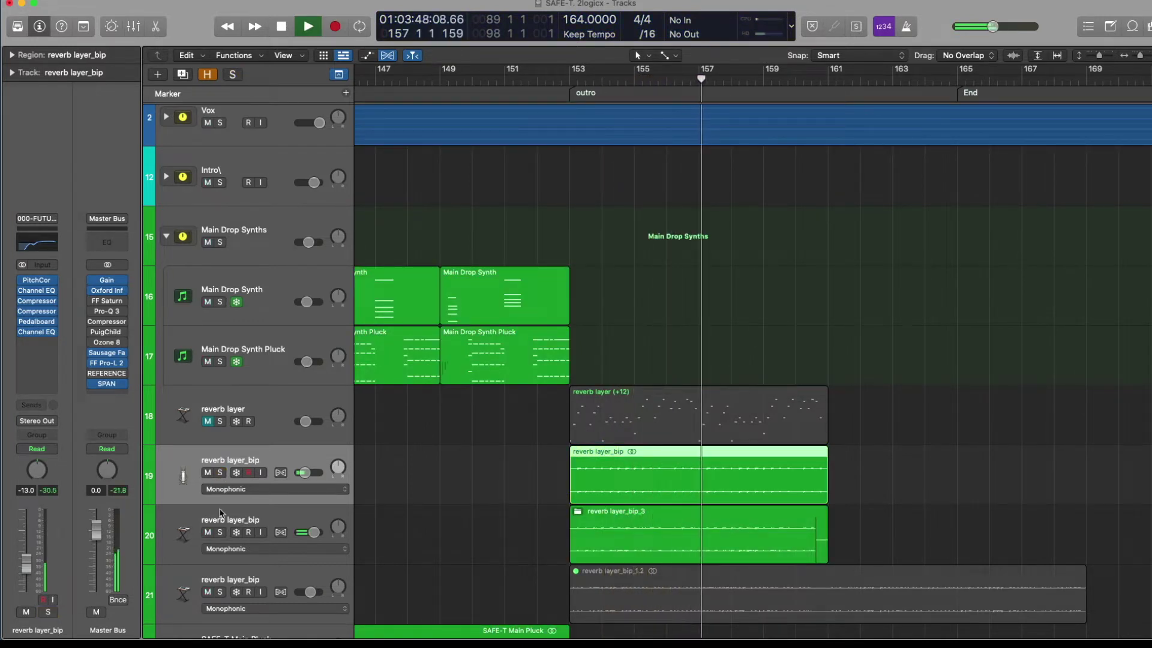
{"action": "left_click", "coordinate": [219, 532]}
{"action": "left_click", "coordinate": [275, 529]}
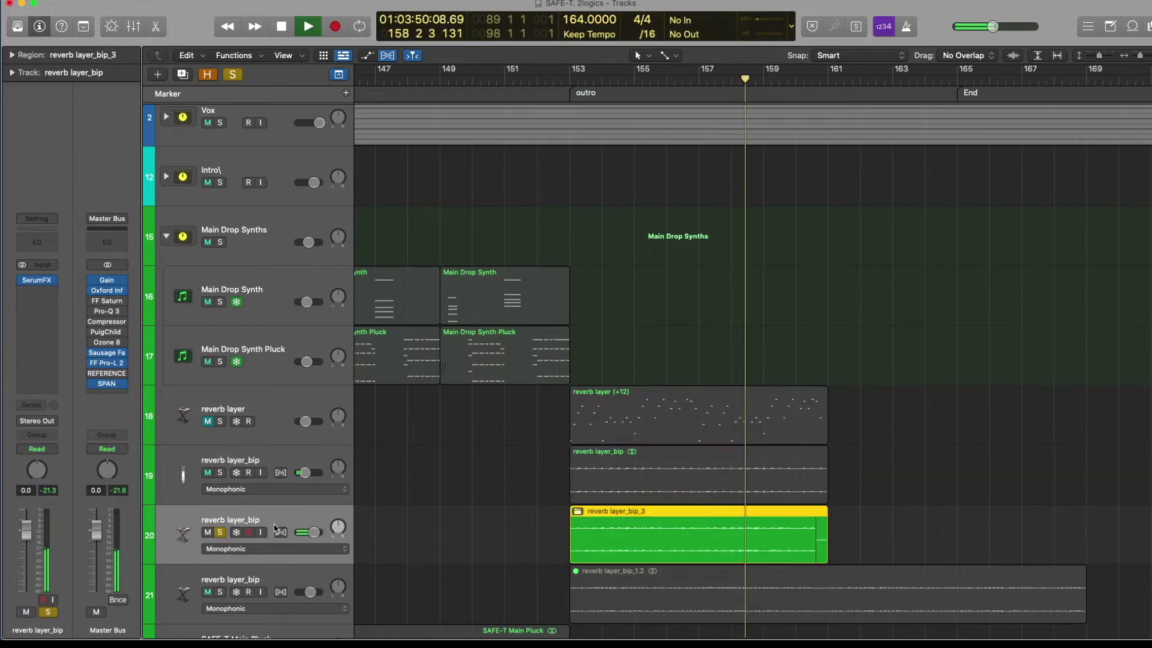
- Turn off solo on the outro's reverb layer_bip track 20 and stop playback
{"action": "left_click", "coordinate": [218, 534]}
{"action": "key", "text": "space"}
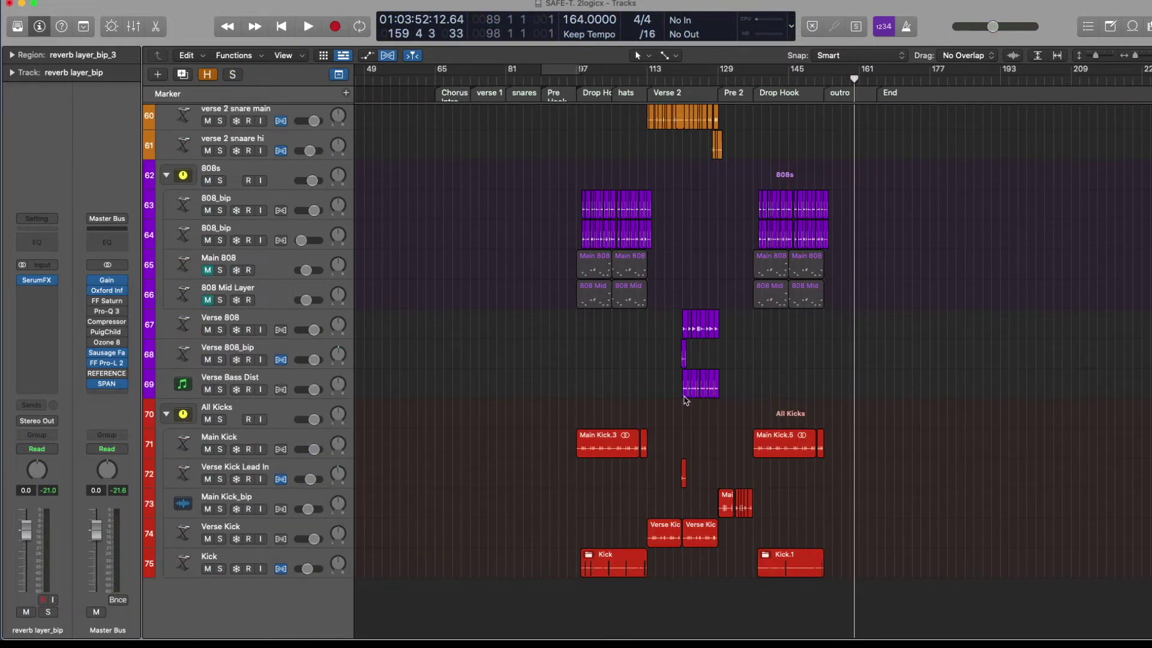
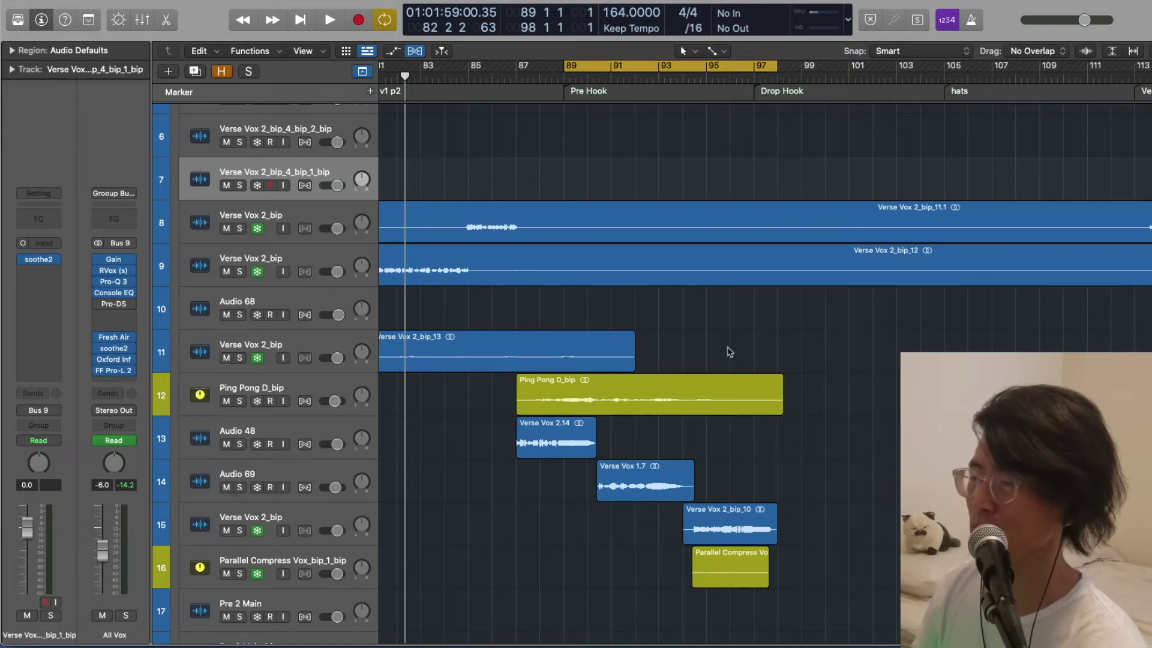
- Play the Pre Hook vocals from bar 89 with no track soloed, and audition Running Water_bip in solo
{"action": "key", "text": "space"}
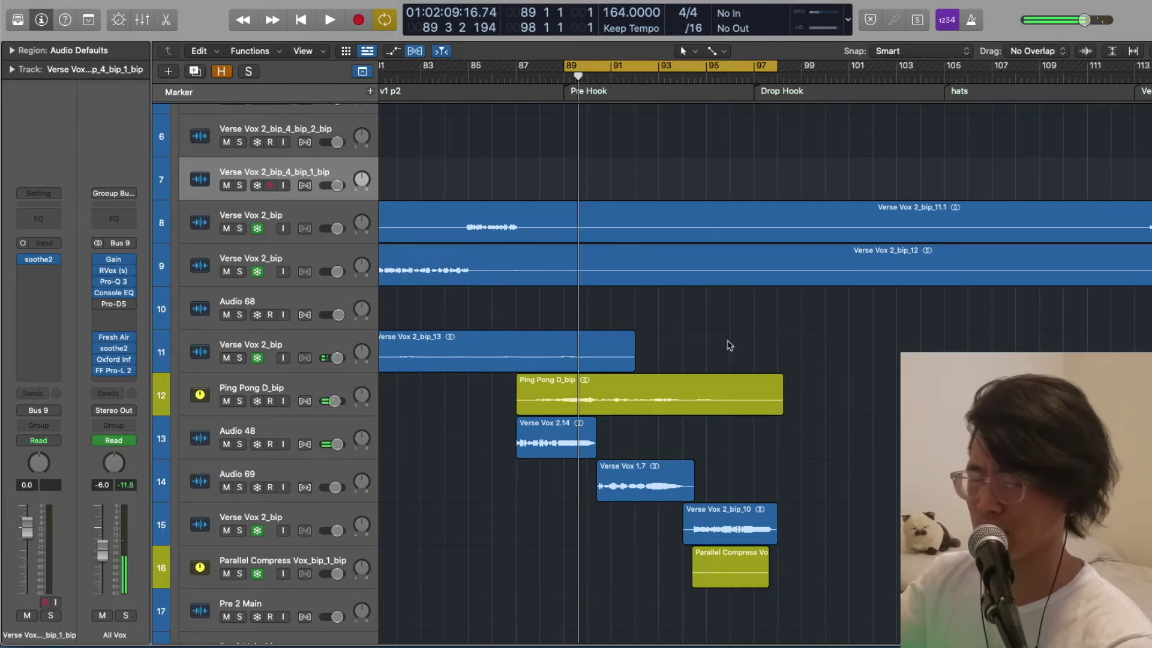
{"action": "key", "text": "space"}
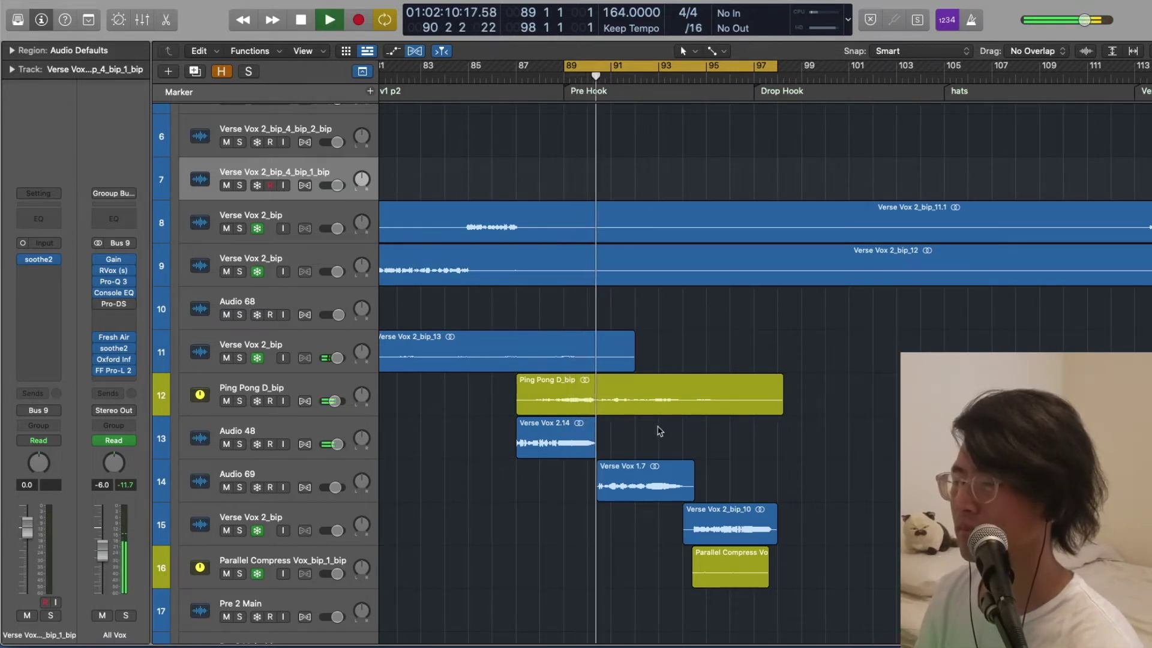
{"action": "scroll", "coordinate": [687, 438], "scroll_direction": "down", "scroll_amount": 1}
{"action": "scroll", "coordinate": [687, 439], "scroll_direction": "down", "scroll_amount": 1}
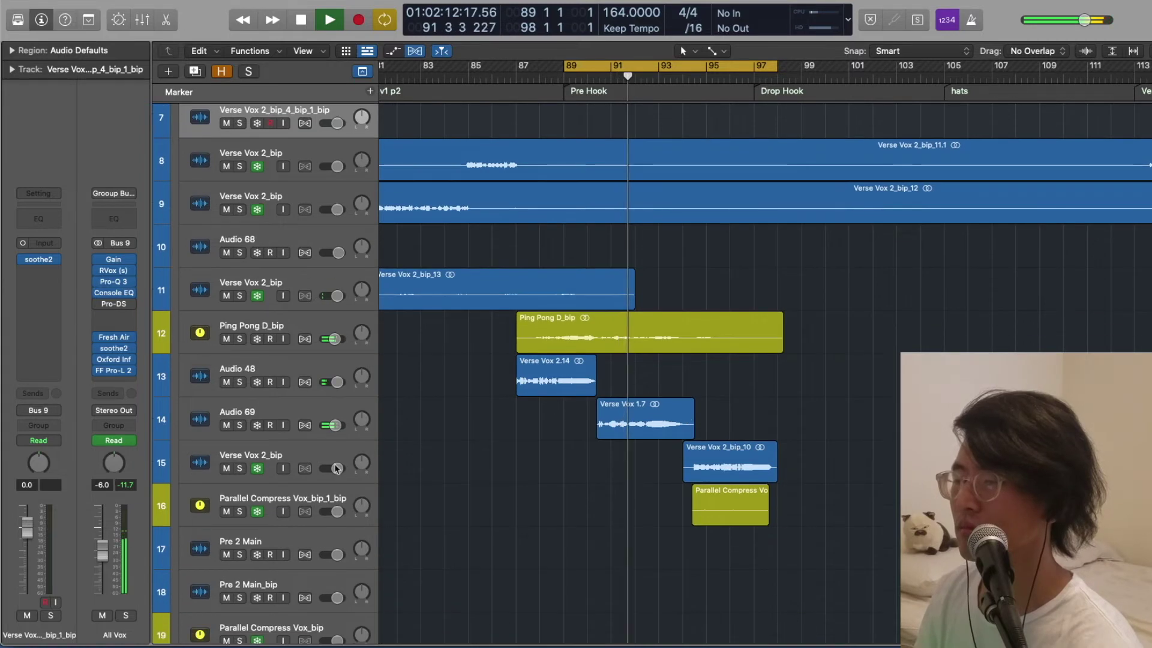
{"action": "left_click", "coordinate": [322, 414]}
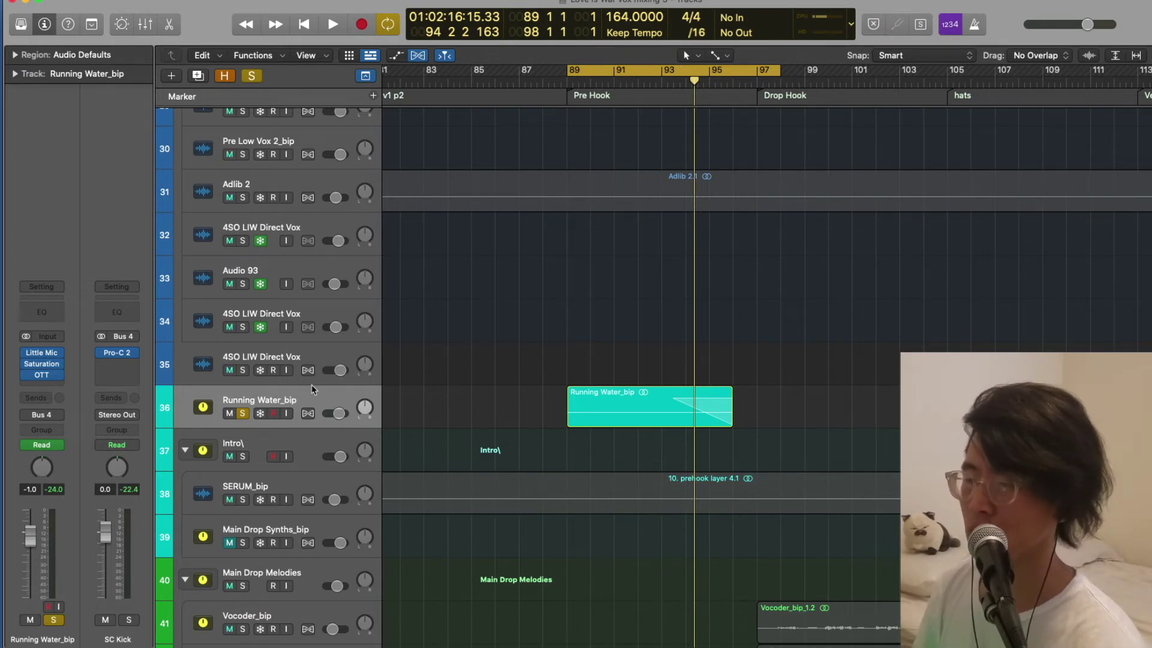
{"action": "key", "text": "space"}
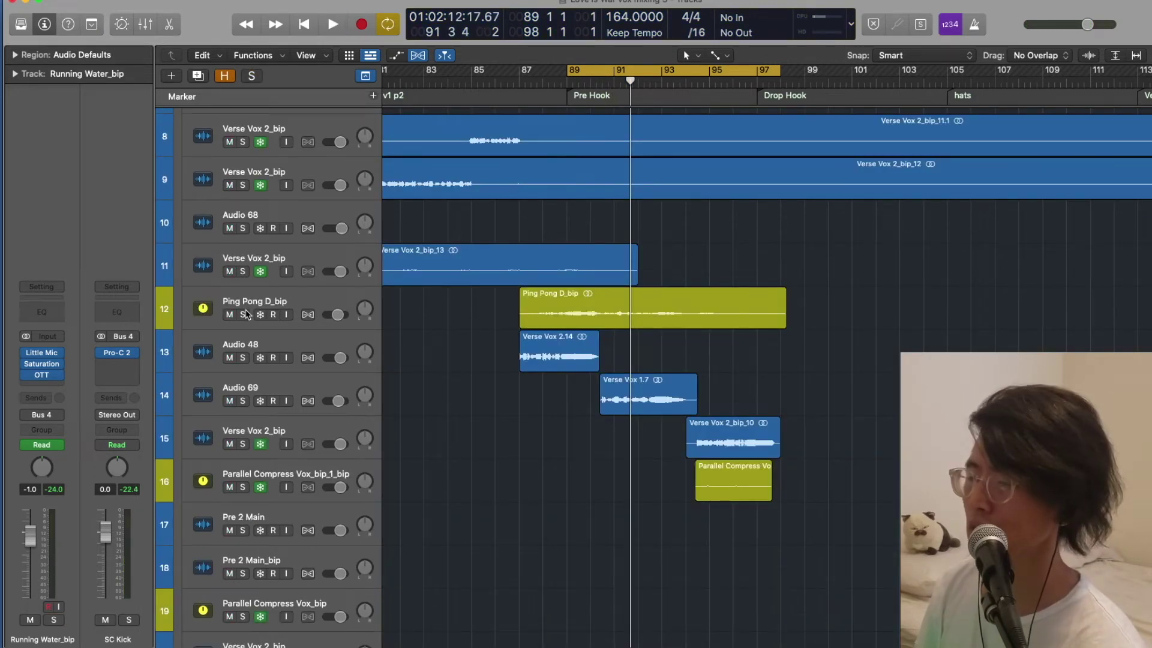
- Audition Ping Pong D_bip, Audio 48 and Audio 69 soloed together over the Pre Hook, followed by the full mix with the solos cleared
{"action": "left_click_drag", "start_coordinate": [243, 315], "coordinate": [243, 401]}
{"action": "key", "text": "space"}
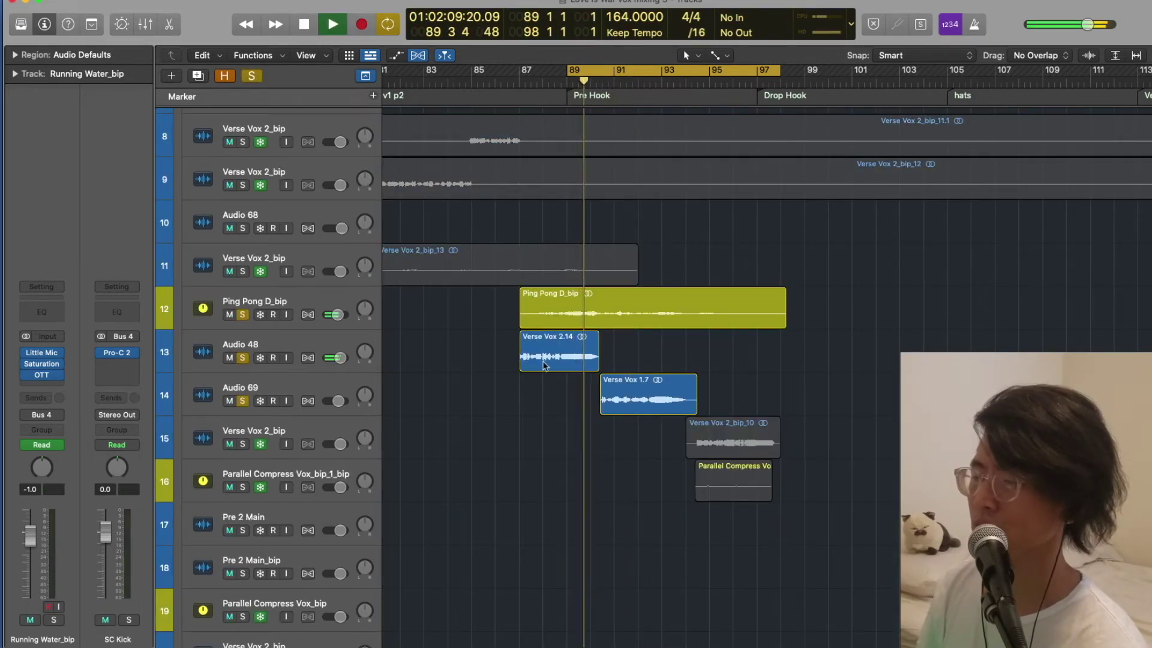
{"action": "scroll", "coordinate": [545, 365], "scroll_direction": "up", "scroll_amount": 4}
{"action": "left_click", "coordinate": [248, 77]}
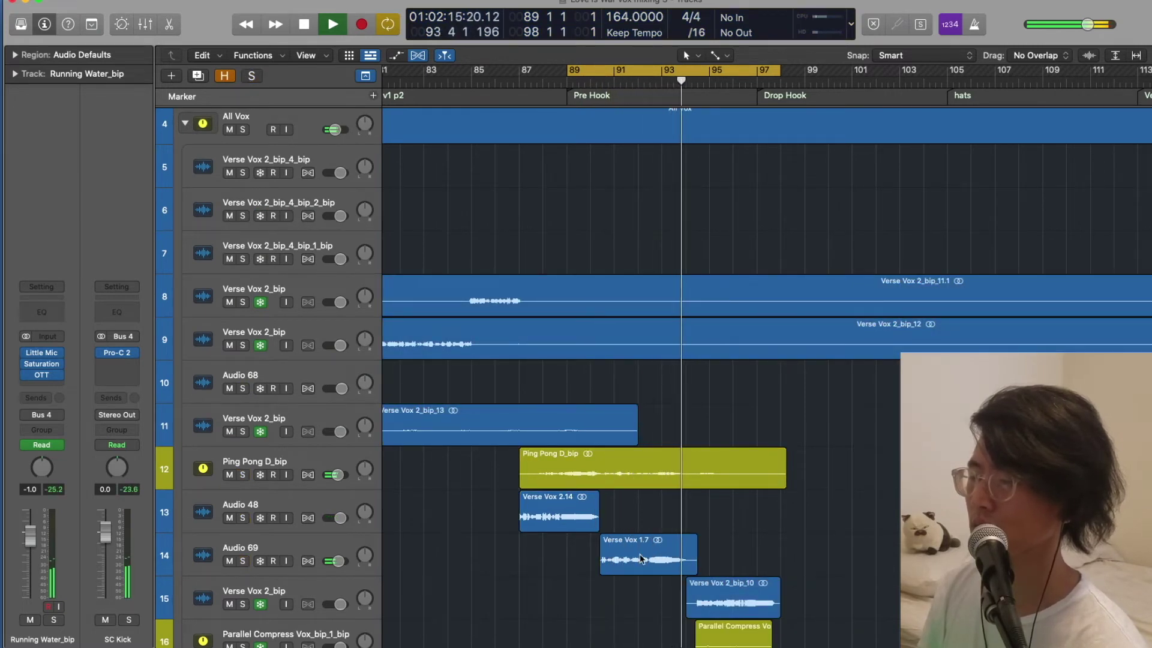
{"action": "key", "text": "space"}
- Move the cycle range to bars 94 to 101 and unfreeze Verse Vox 2_bip track 15
{"action": "scroll", "coordinate": [774, 496], "scroll_direction": "down", "scroll_amount": 2}
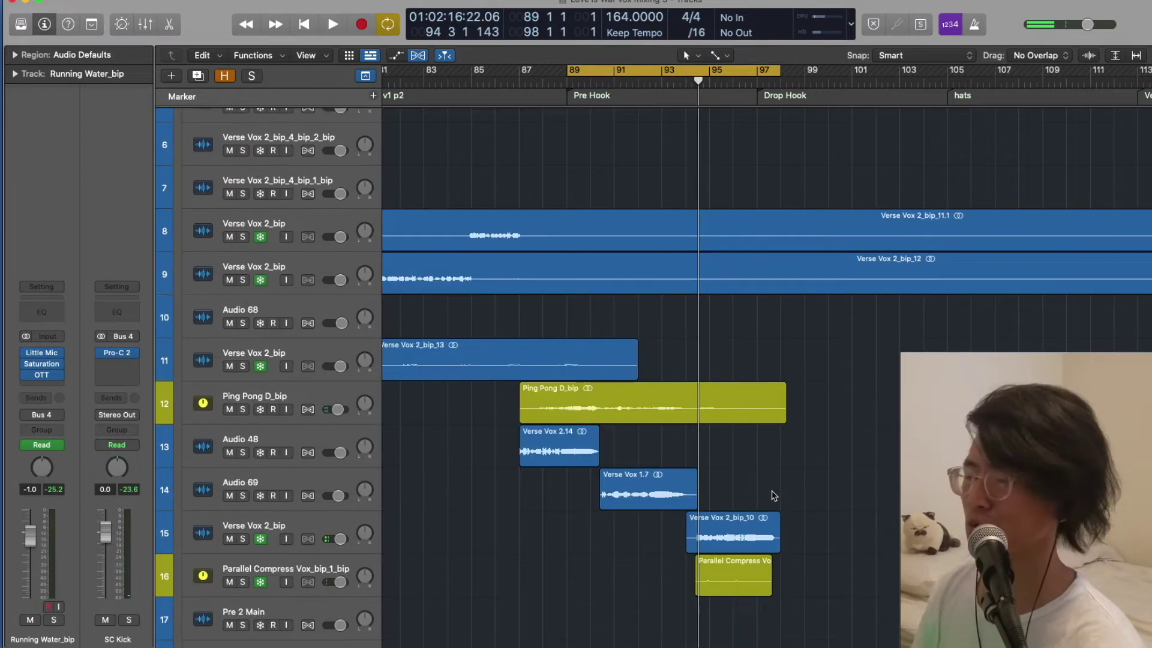
{"action": "scroll", "coordinate": [345, 343], "scroll_direction": "down", "scroll_amount": 4}
{"action": "left_click", "coordinate": [345, 343]}
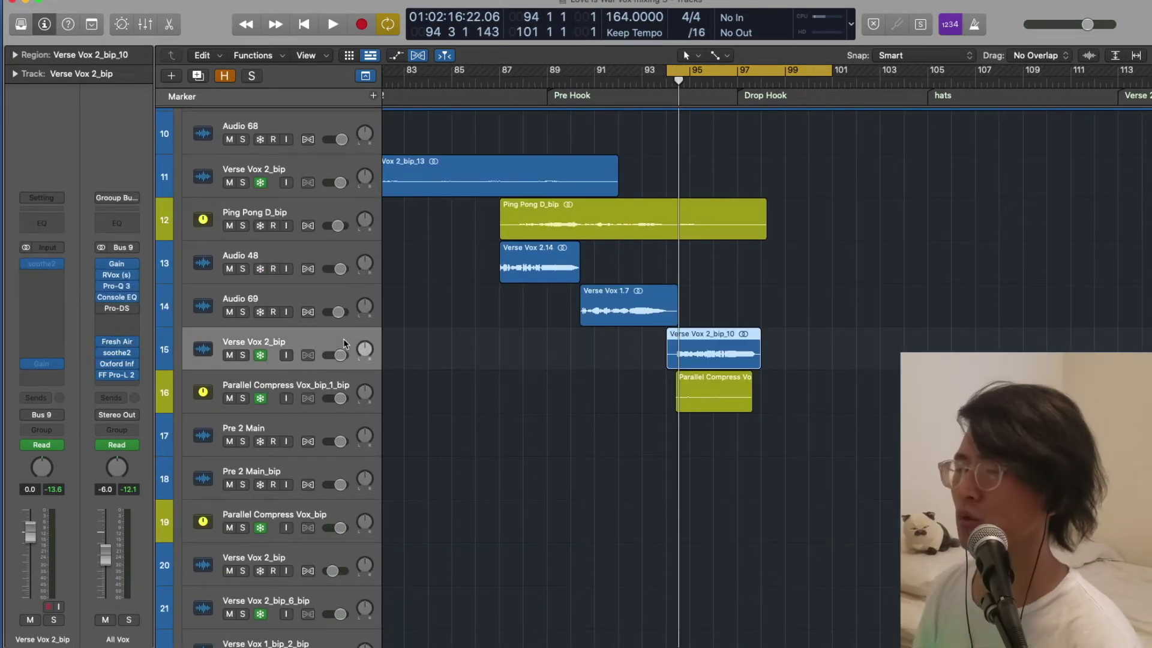
{"action": "left_click", "coordinate": [260, 355]}
{"action": "key", "text": "z"}
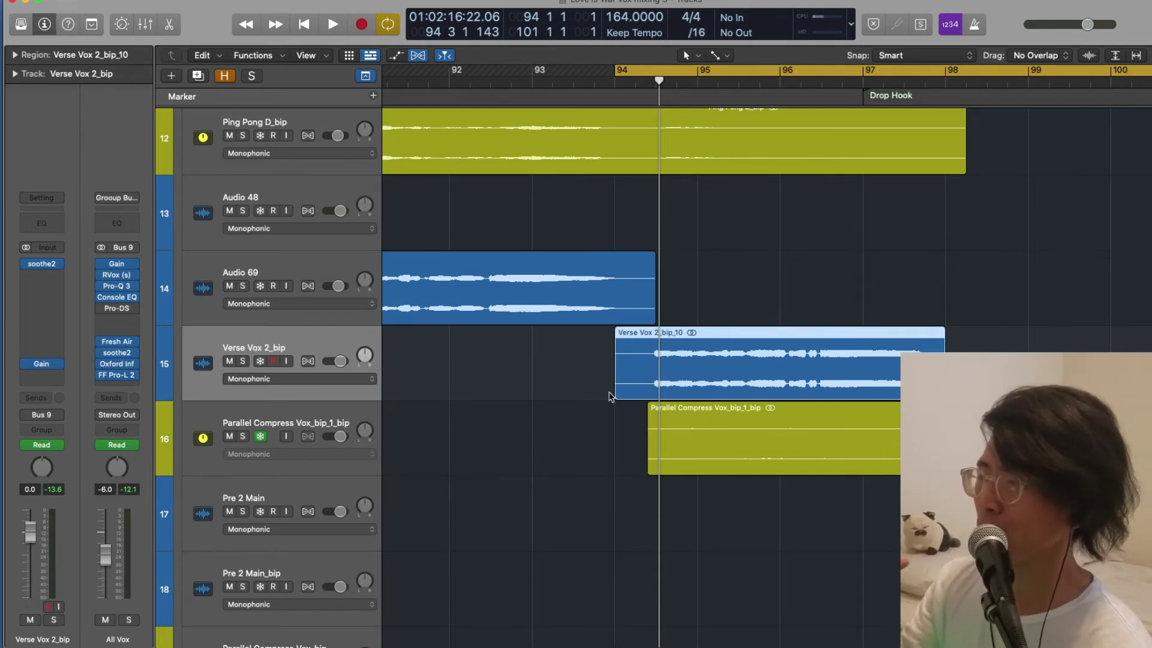
- Audition Verse Vox 2_bip track 15 in solo from bar 94 into the Drop Hook
{"action": "left_click", "coordinate": [243, 360]}
{"action": "key", "text": "space"}
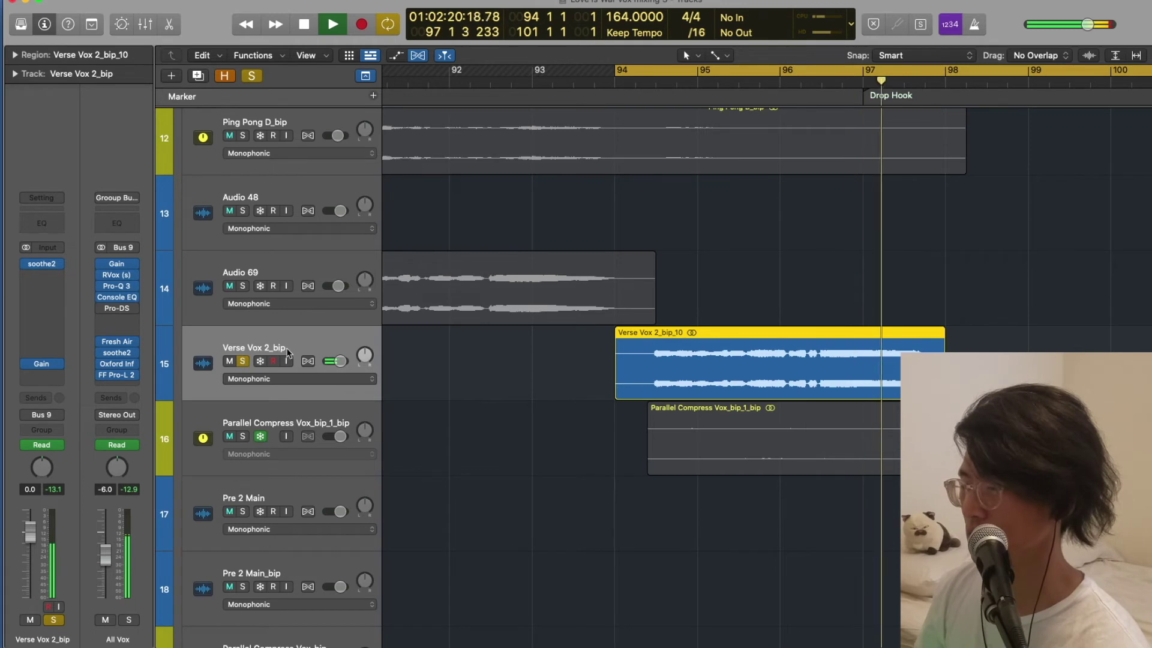
{"action": "left_click", "coordinate": [243, 361]}
{"action": "key", "text": "space"}
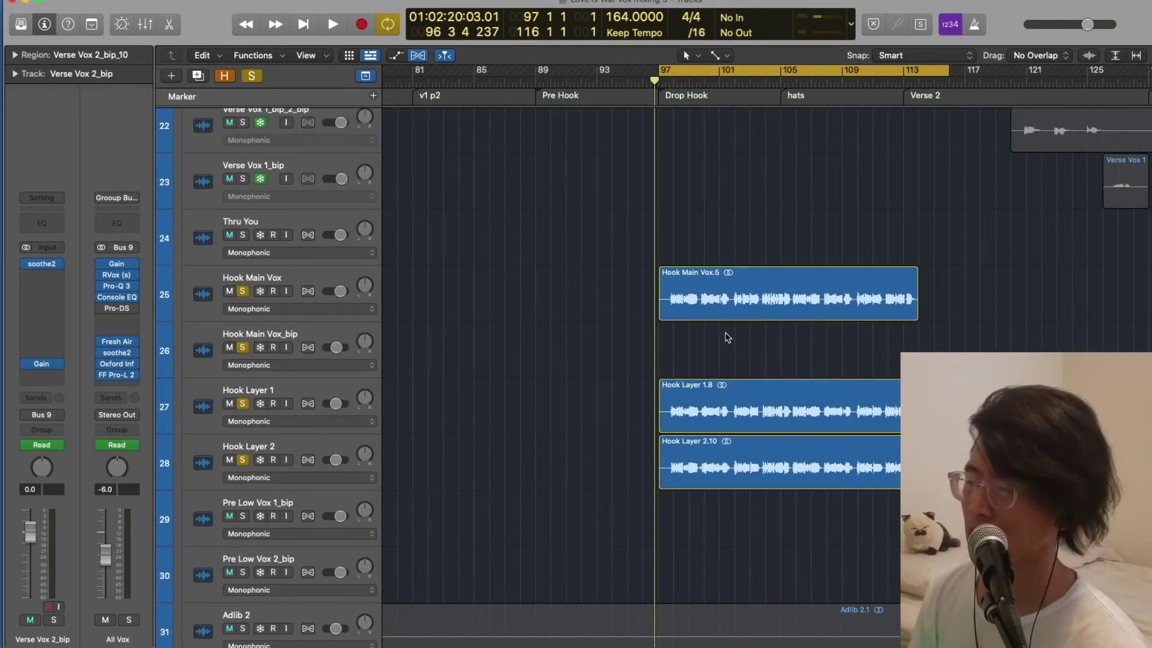
- Play the soloed Hook Main Vox, Hook Layer 1 and Hook Layer 2 from bar 97, and clear their solos
{"action": "left_click", "coordinate": [768, 346]}
{"action": "key", "text": "space"}
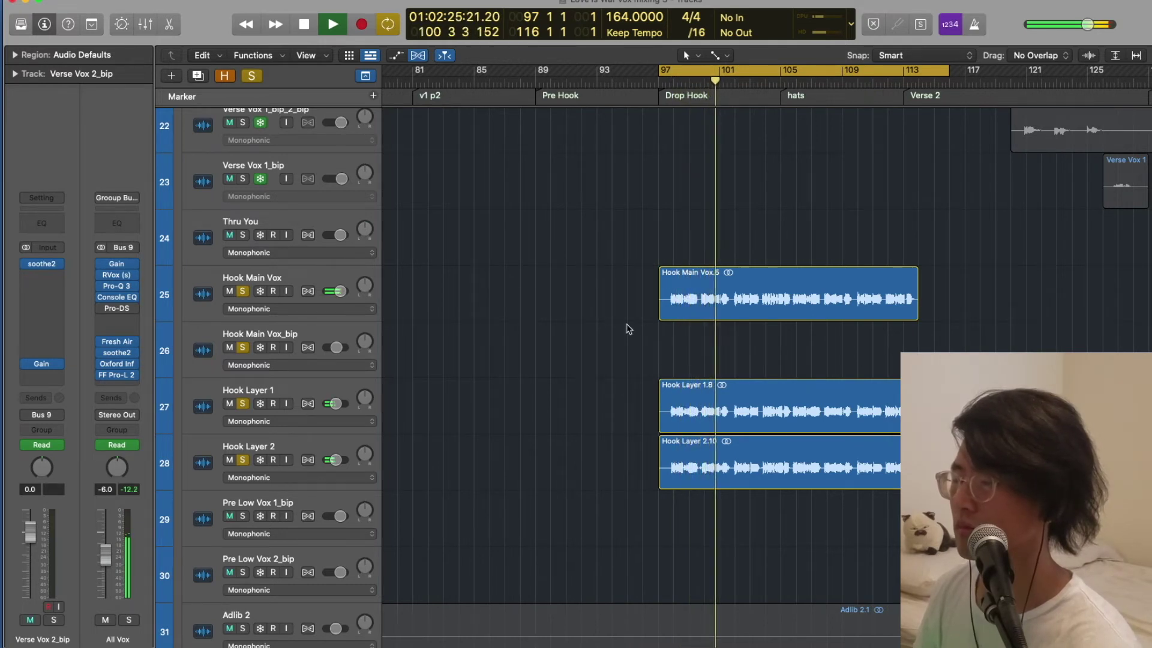
{"action": "key", "text": "space"}
{"action": "left_click", "coordinate": [339, 390]}
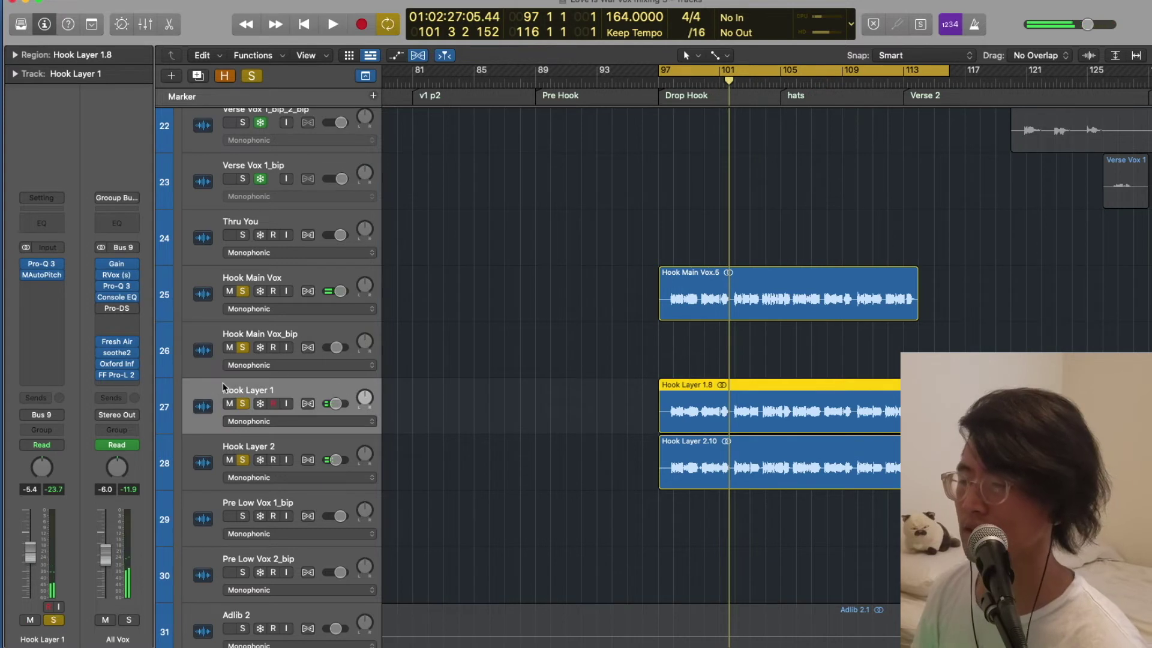
{"action": "left_click", "coordinate": [241, 408]}
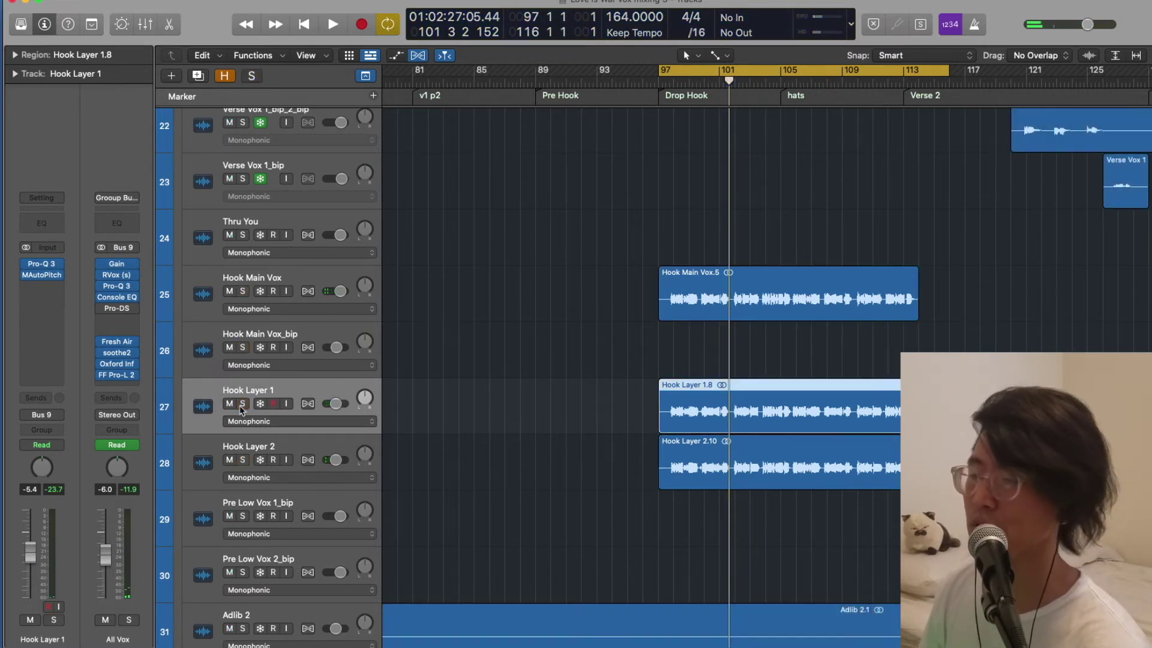
- Solo Hook Layer 2 and audition it from bar 97 with Pro-Q 3 and MAutoPitch bypassed
{"action": "left_click", "coordinate": [757, 450]}
{"action": "key", "text": "ctrl+s"}
{"action": "key", "text": "z"}
{"action": "key", "text": "shift+space"}
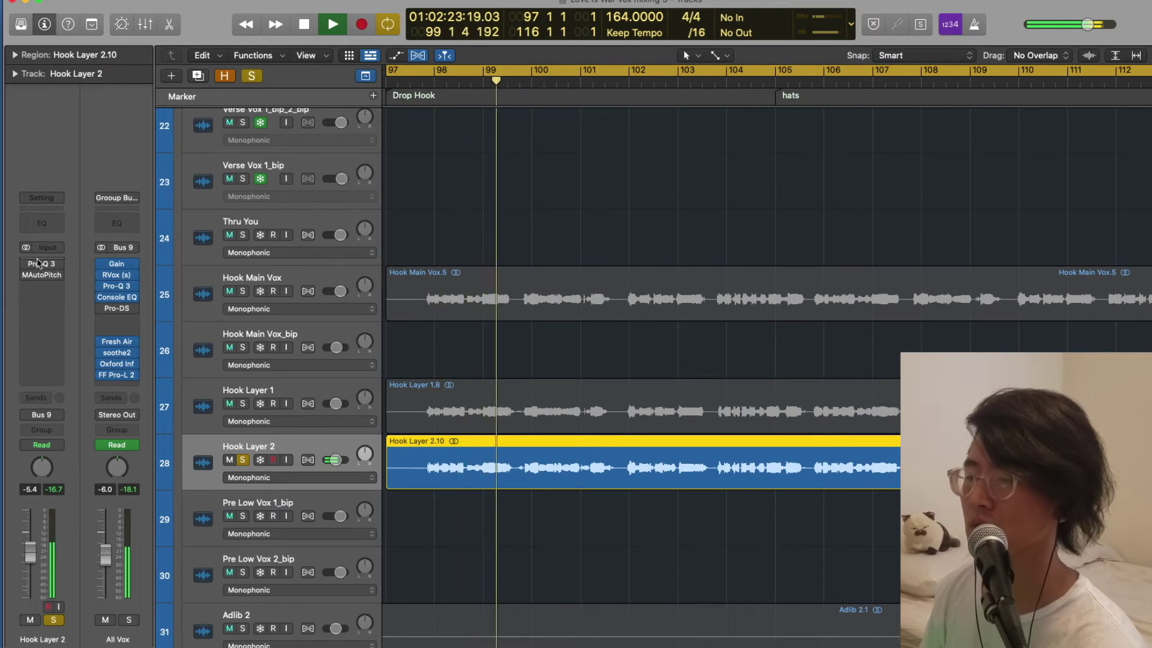
{"action": "key", "text": "space"}
- Re-enable Pro-Q 3 and MAutoPitch on Hook Layer 2, and check the MAutoPitch settings
{"action": "mouse_move", "coordinate": [27, 266]}
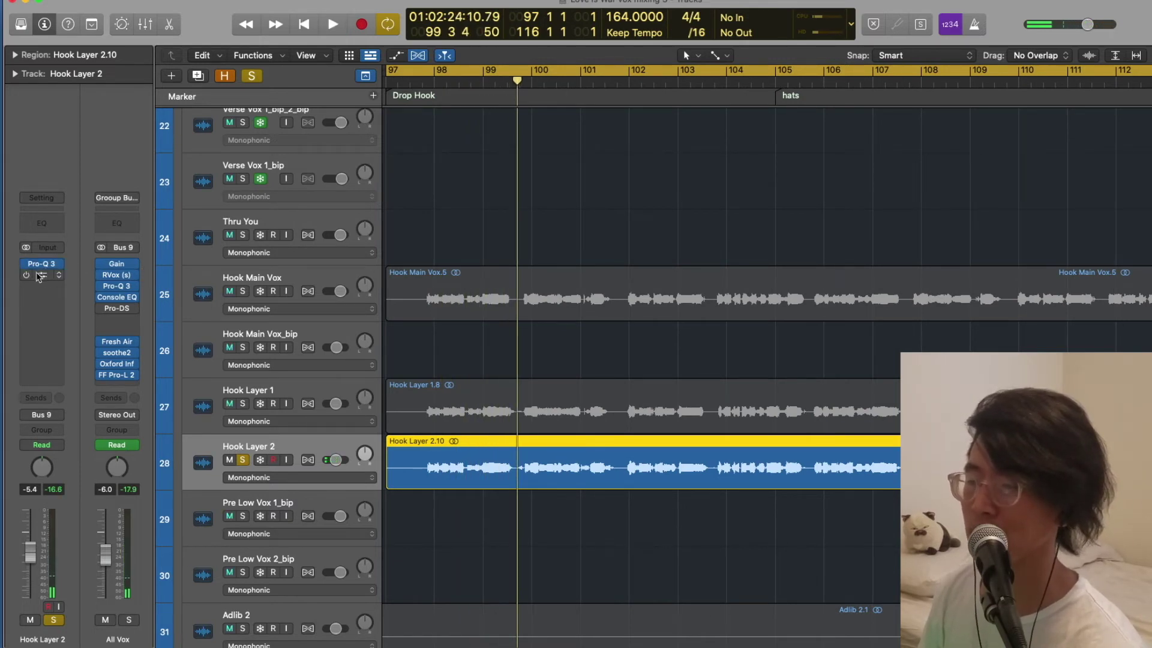
{"action": "left_click", "coordinate": [48, 275]}
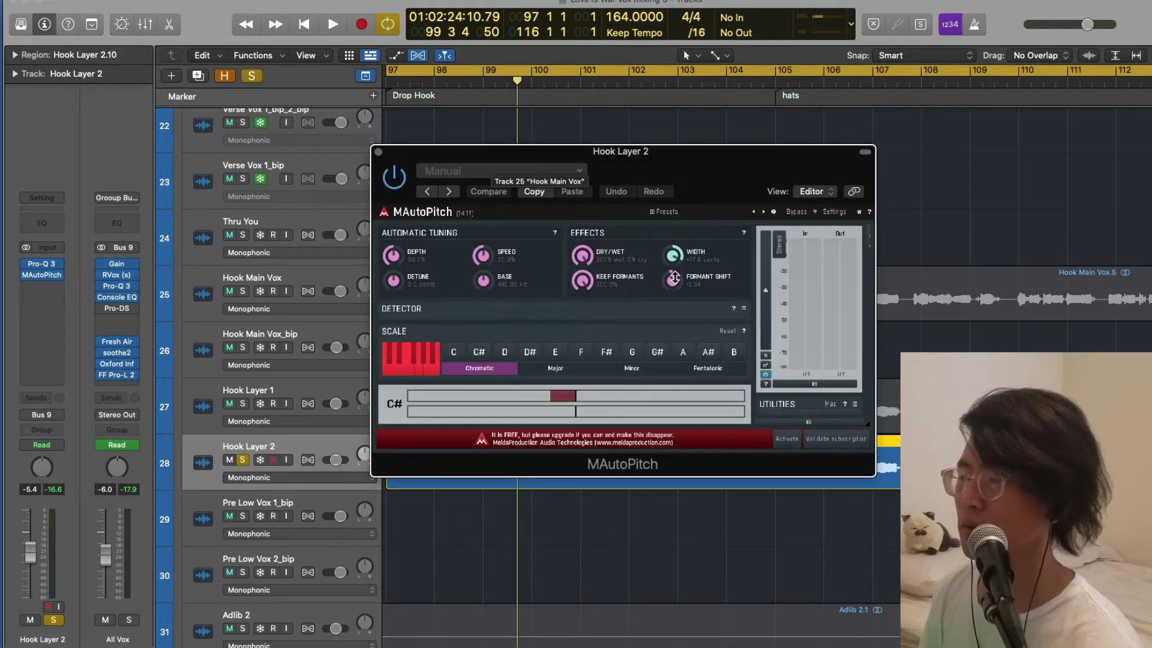
{"action": "left_click", "coordinate": [379, 152]}
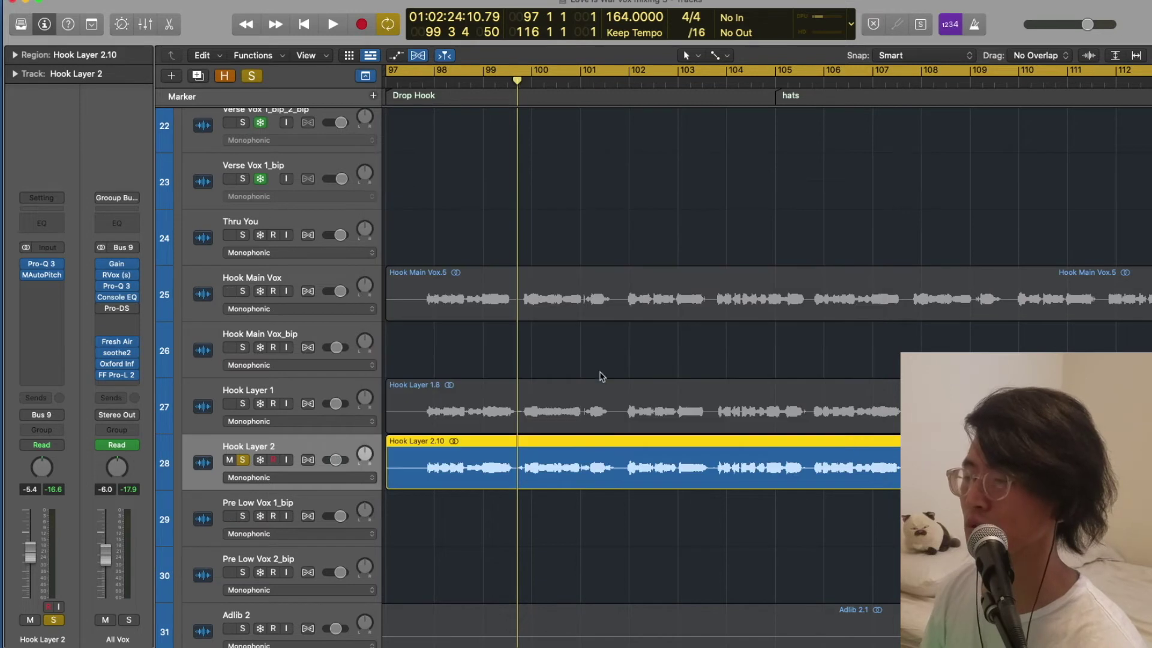
- Add Hook Layer 1 to the solo and play both hook layers with the cycle range starting at bar 98
{"action": "left_click", "coordinate": [309, 393]}
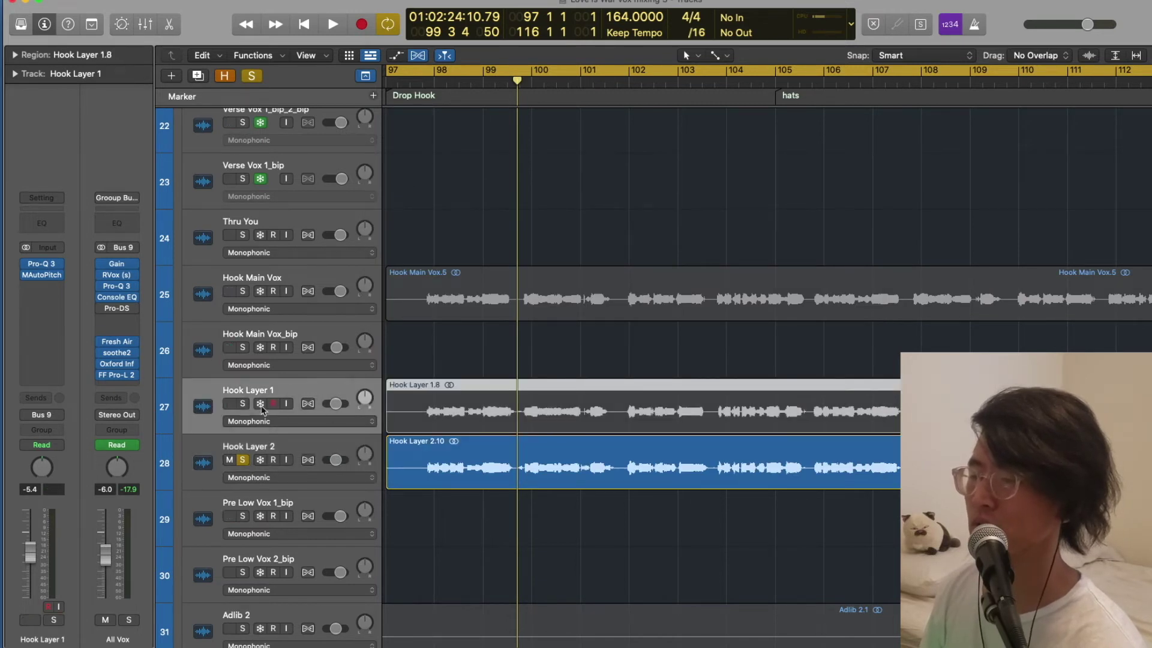
{"action": "left_click", "coordinate": [243, 403]}
{"action": "left_click_drag", "start_coordinate": [435, 70], "coordinate": [580, 70]}
{"action": "left_click_drag", "start_coordinate": [858, 114], "coordinate": [1149, 156]}
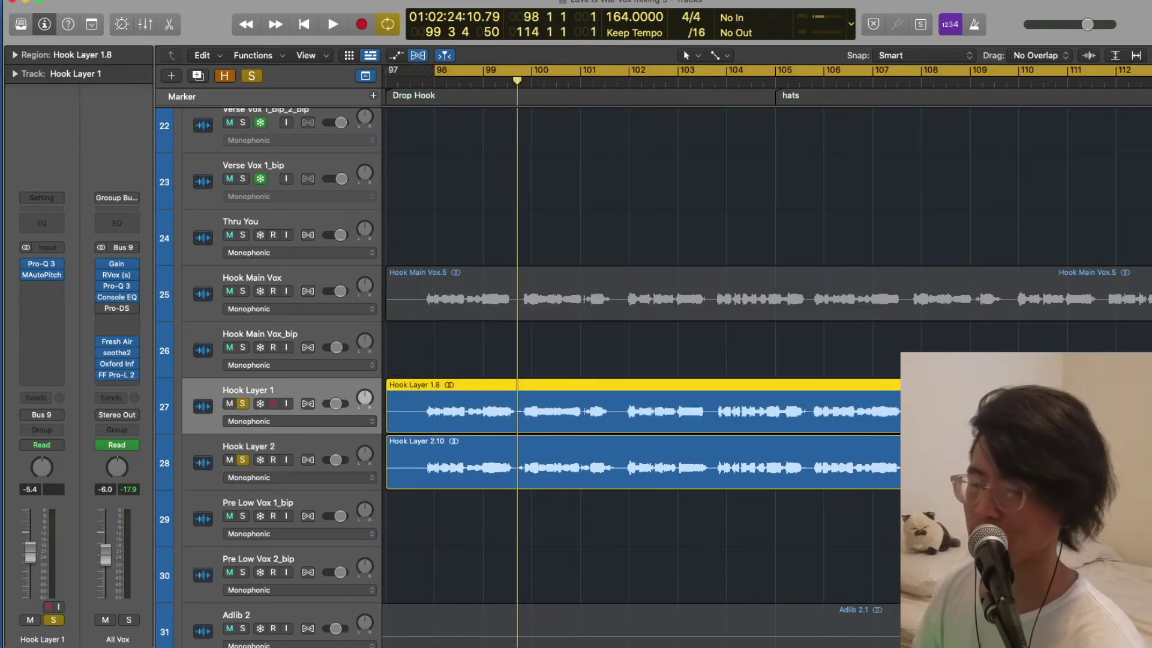
{"action": "key", "text": "space"}
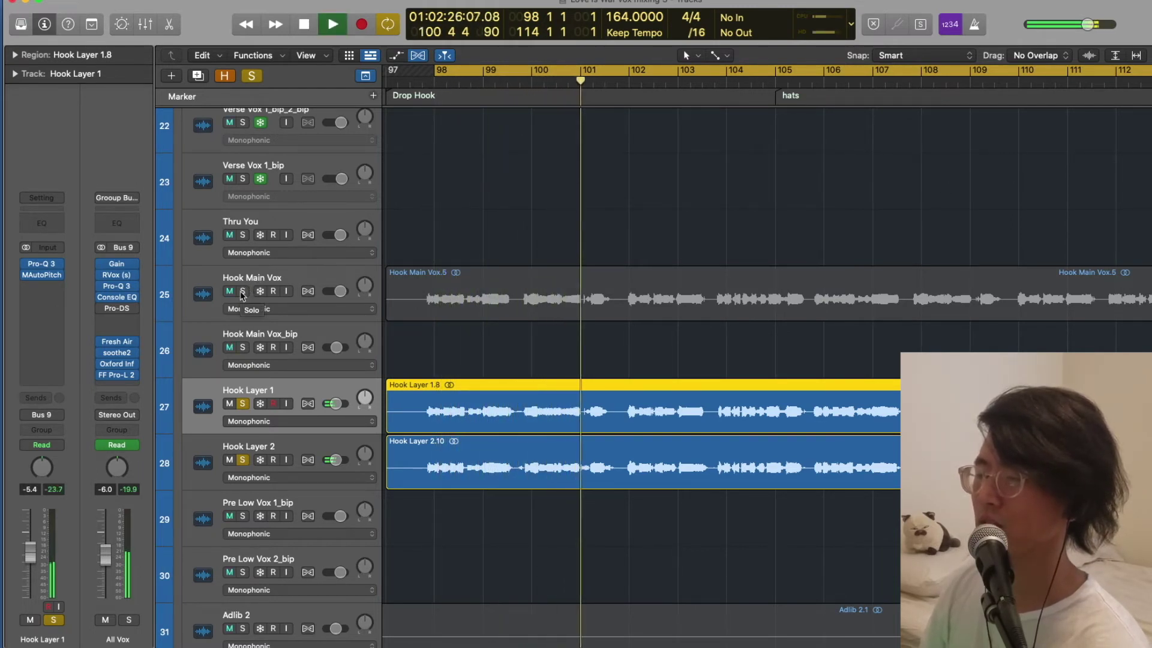
{"action": "key", "text": "space"}
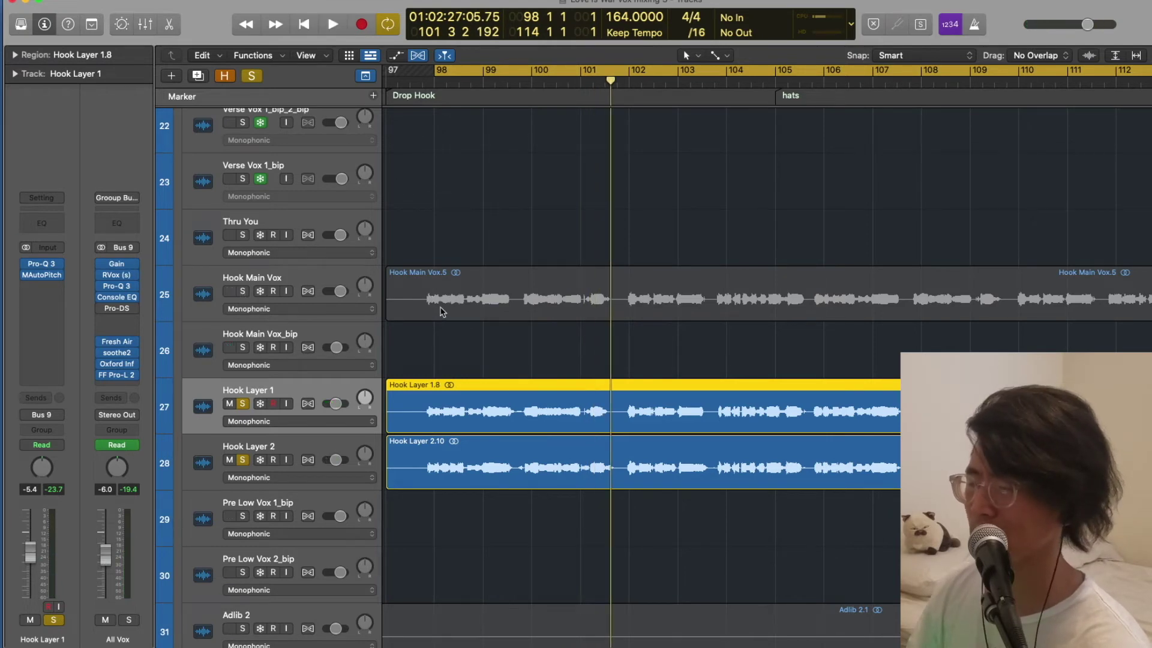
- Clear all solos and play the Drop Hook from bar 98 with every vocal and instrument track
{"action": "scroll", "coordinate": [422, 334], "scroll_direction": "down", "scroll_amount": 5}
{"action": "scroll", "coordinate": [420, 334], "scroll_direction": "down", "scroll_amount": 5}
{"action": "scroll", "coordinate": [420, 334], "scroll_direction": "up", "scroll_amount": 7}
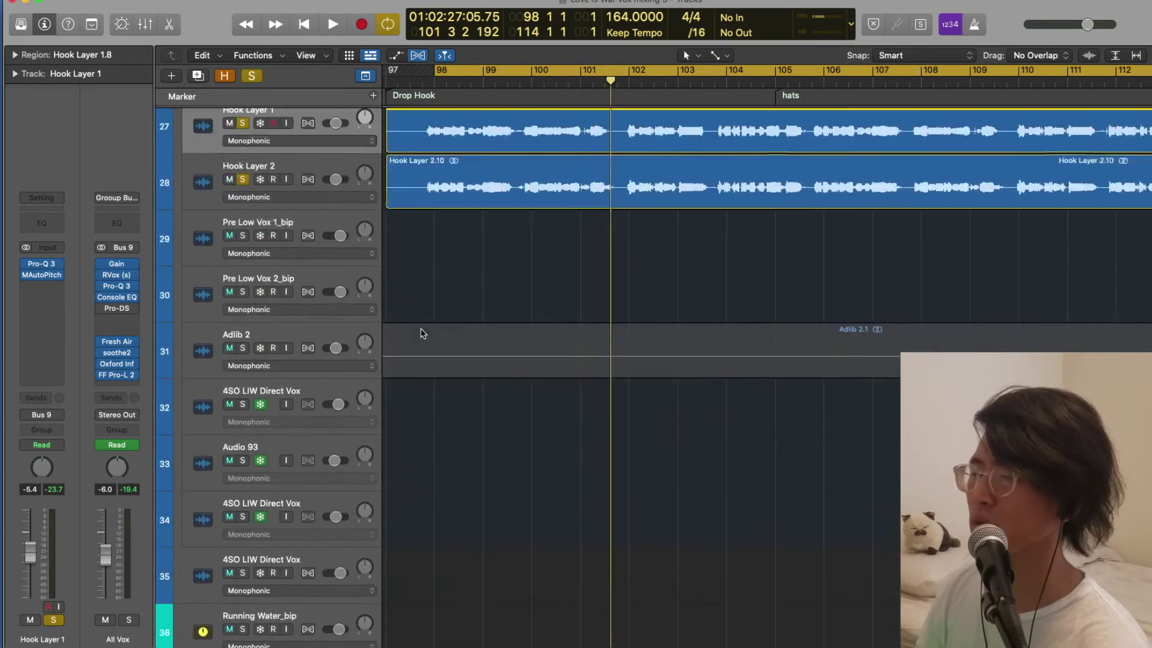
{"action": "left_click", "coordinate": [253, 79]}
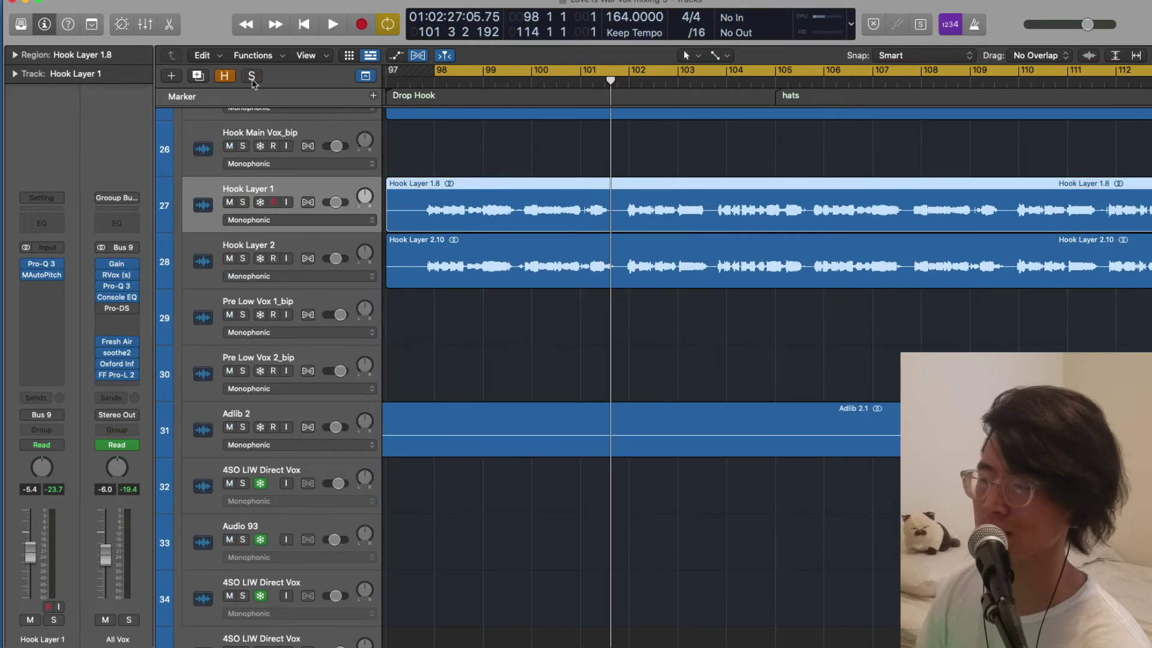
{"action": "key", "text": "space"}
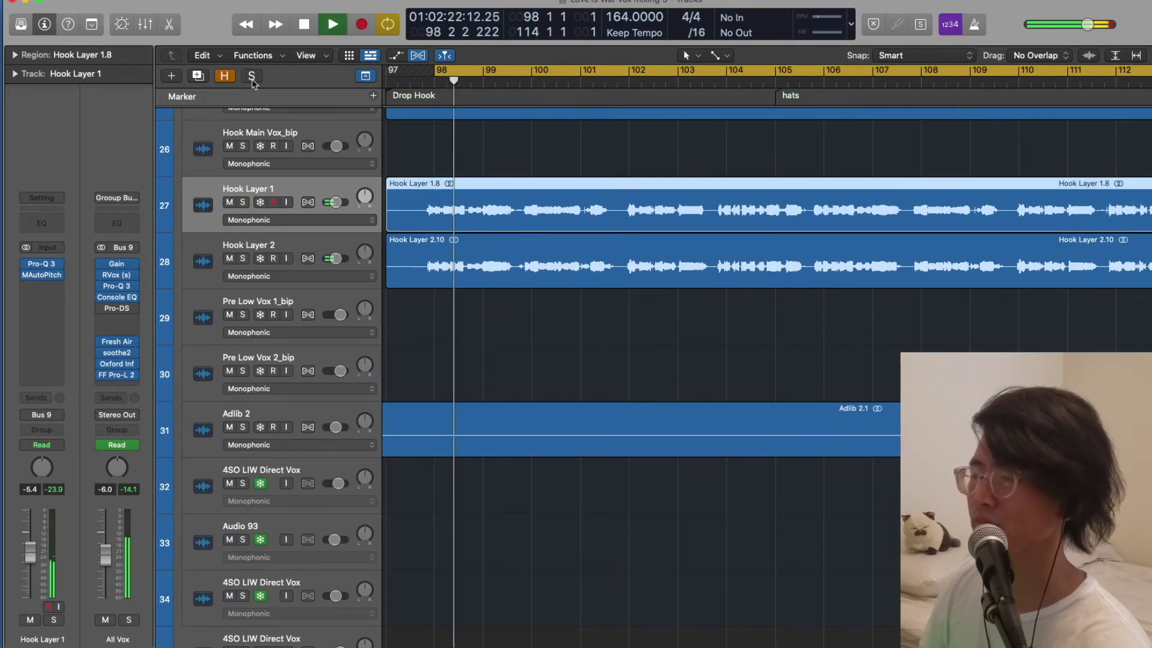
{"action": "scroll", "coordinate": [357, 174], "scroll_direction": "up", "scroll_amount": 3}
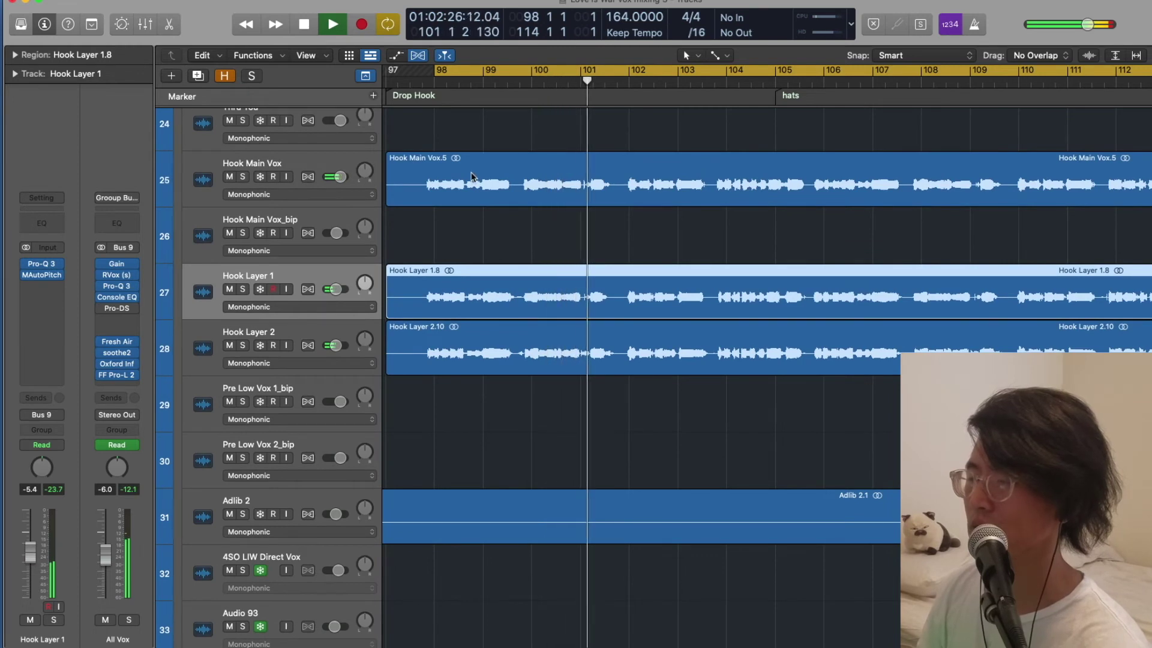
{"action": "key", "text": "space"}
- Solo the Vocoder_bip track in Main Drop Melodies and audition it from bar 98
{"action": "scroll", "coordinate": [249, 294], "scroll_direction": "down", "scroll_amount": 20}
{"action": "left_click", "coordinate": [250, 294]}
{"action": "left_click", "coordinate": [244, 297]}
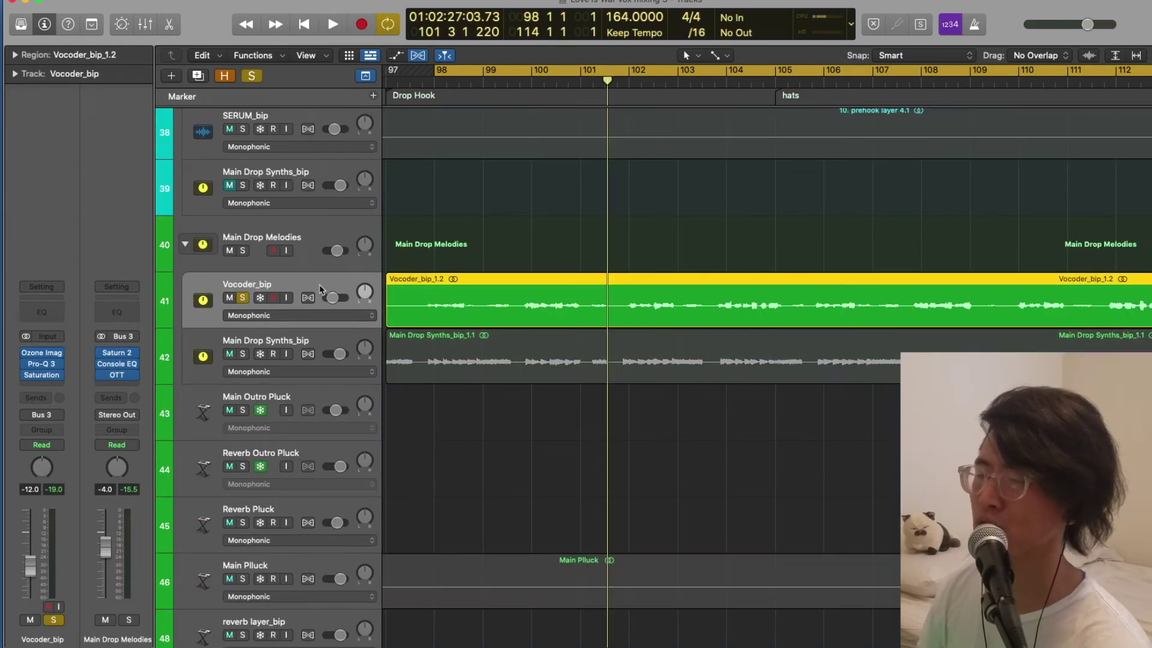
{"action": "key", "text": "space"}
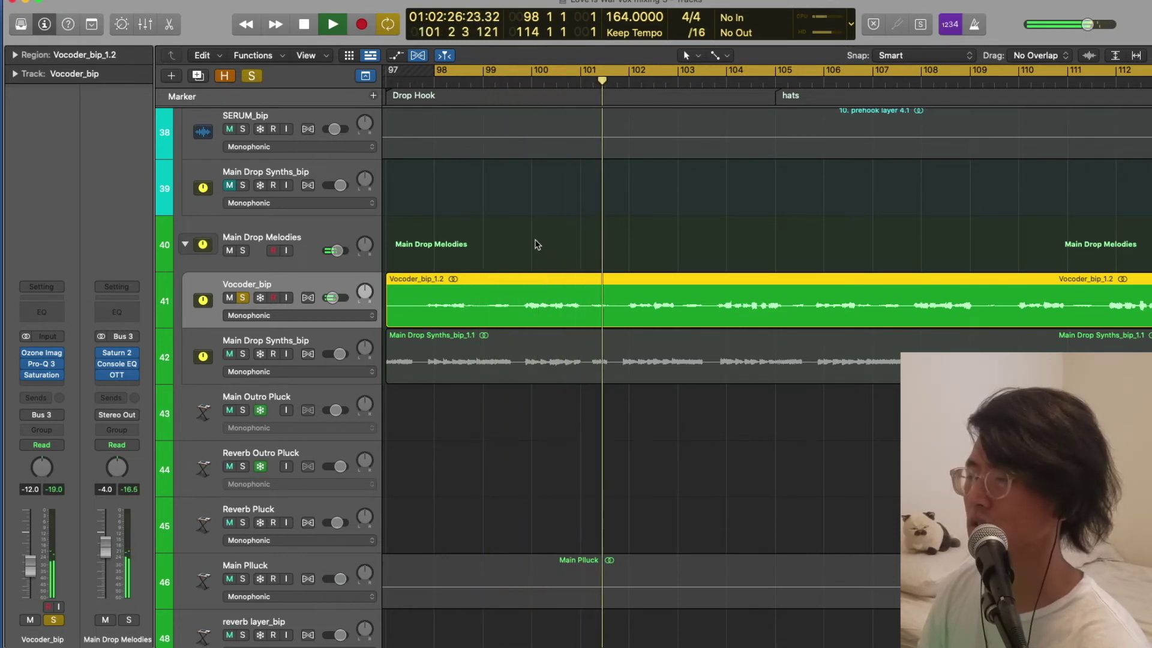
{"action": "key", "text": "space"}
- Set the cycle range from bar 104 to the middle of bar 113 and play the soloed Vocoder_bip there
{"action": "left_click_drag", "start_coordinate": [777, 75], "coordinate": [1149, 90]}
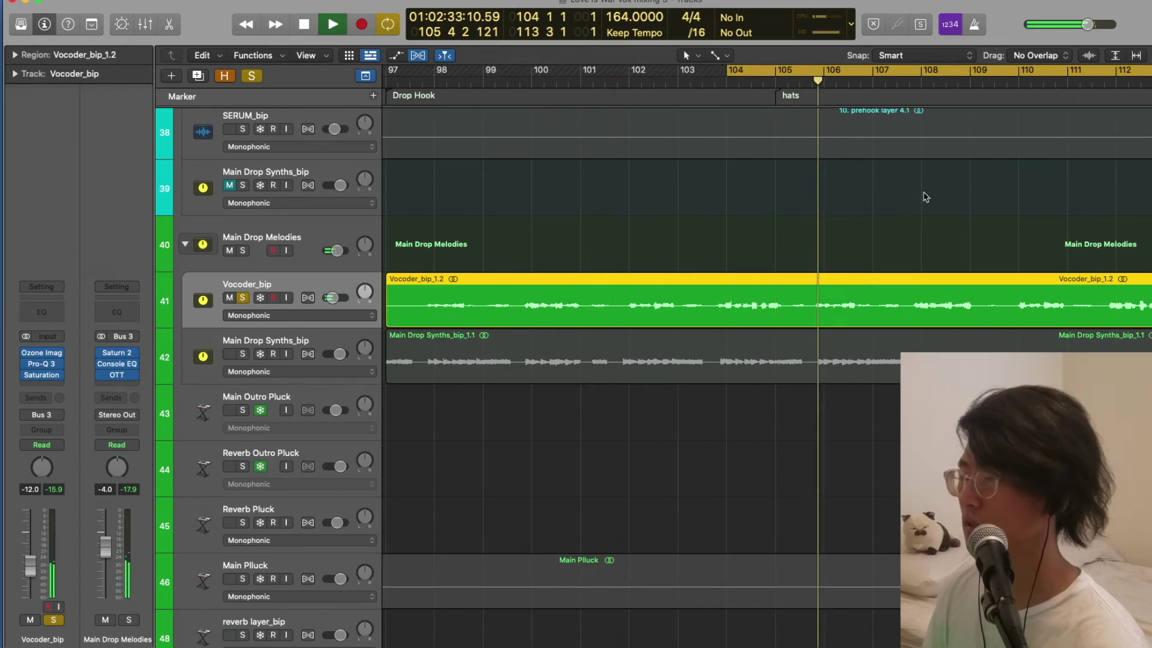
{"action": "scroll", "coordinate": [922, 205], "scroll_direction": "right", "scroll_amount": 1}
{"action": "scroll", "coordinate": [922, 205], "scroll_direction": "right", "scroll_amount": 2}
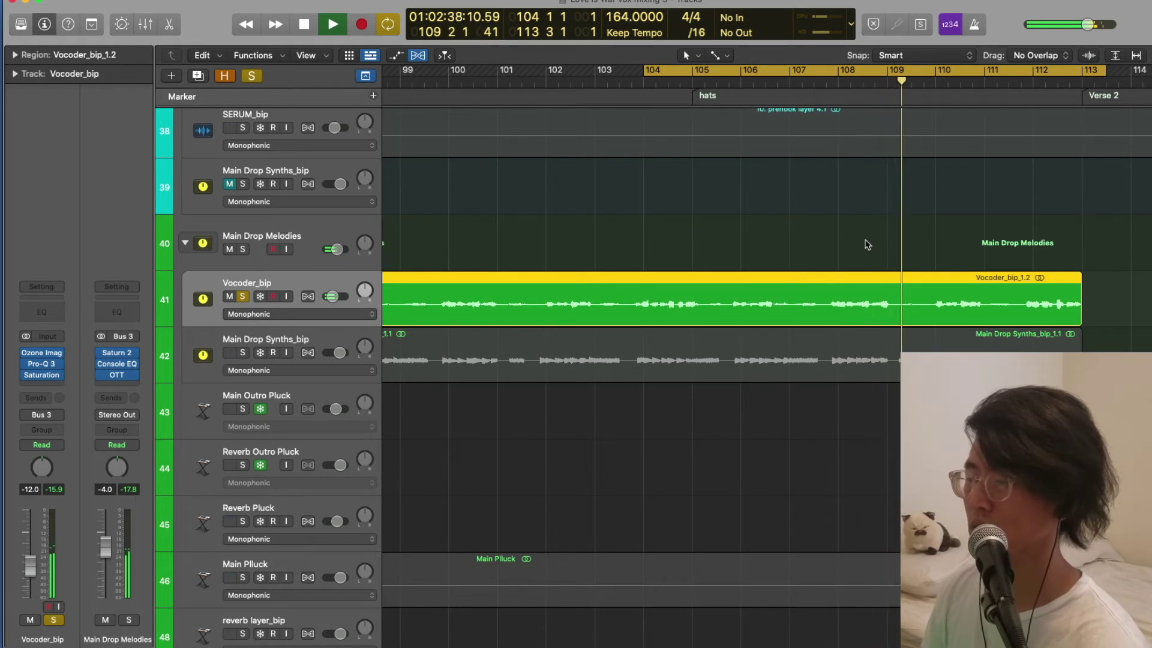
{"action": "key", "text": "space"}
- Shorten the cycle range to run from bar 106 to the middle of bar 110 over the hats section
{"action": "scroll", "coordinate": [704, 482], "scroll_direction": "up", "scroll_amount": 4}
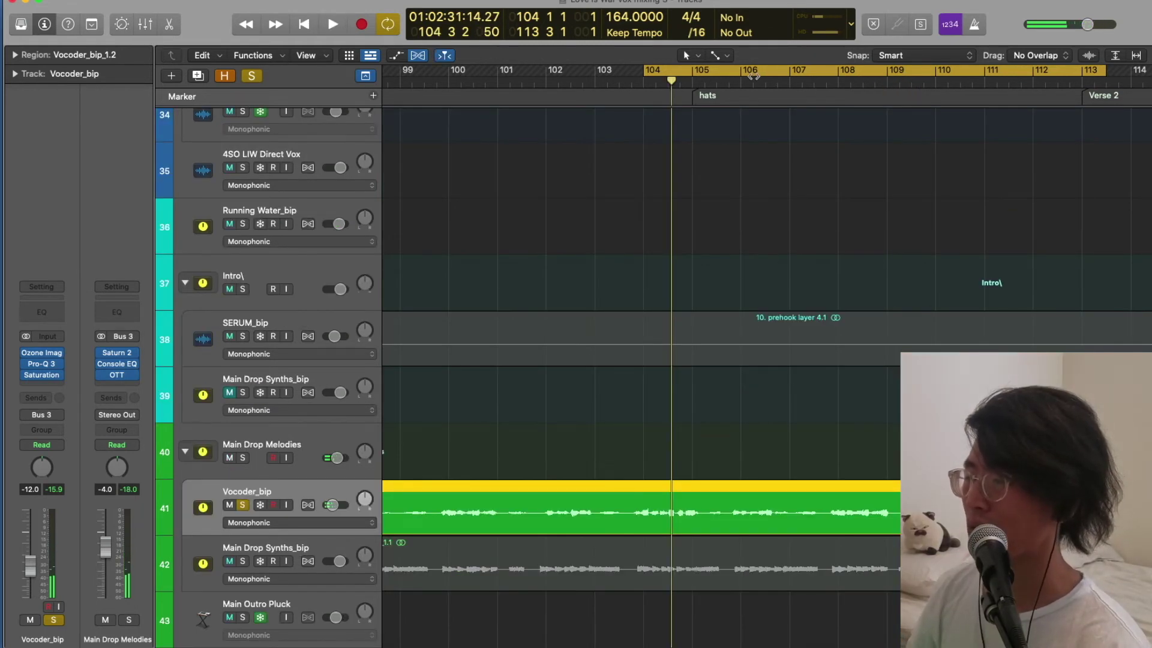
{"action": "left_click_drag", "start_coordinate": [743, 71], "coordinate": [958, 90]}
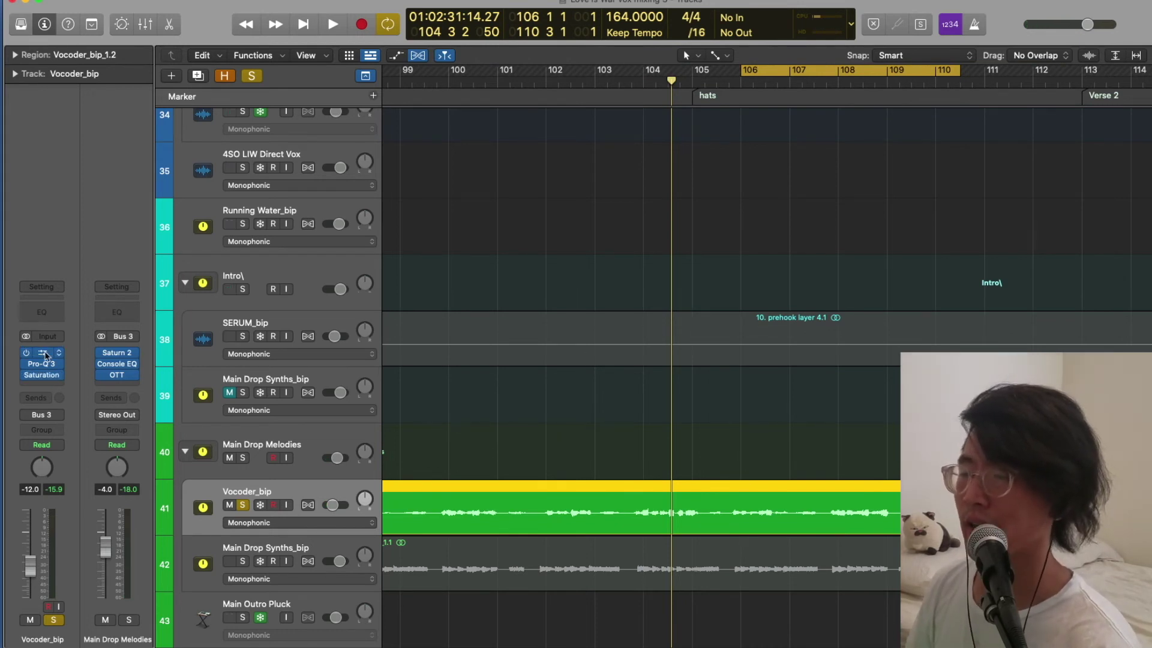
- Inspect the Ozone Imager settings on the Vocoder_bip track, close the plug-in and reselect the Vocoder_bip region
{"action": "left_click", "coordinate": [50, 358]}
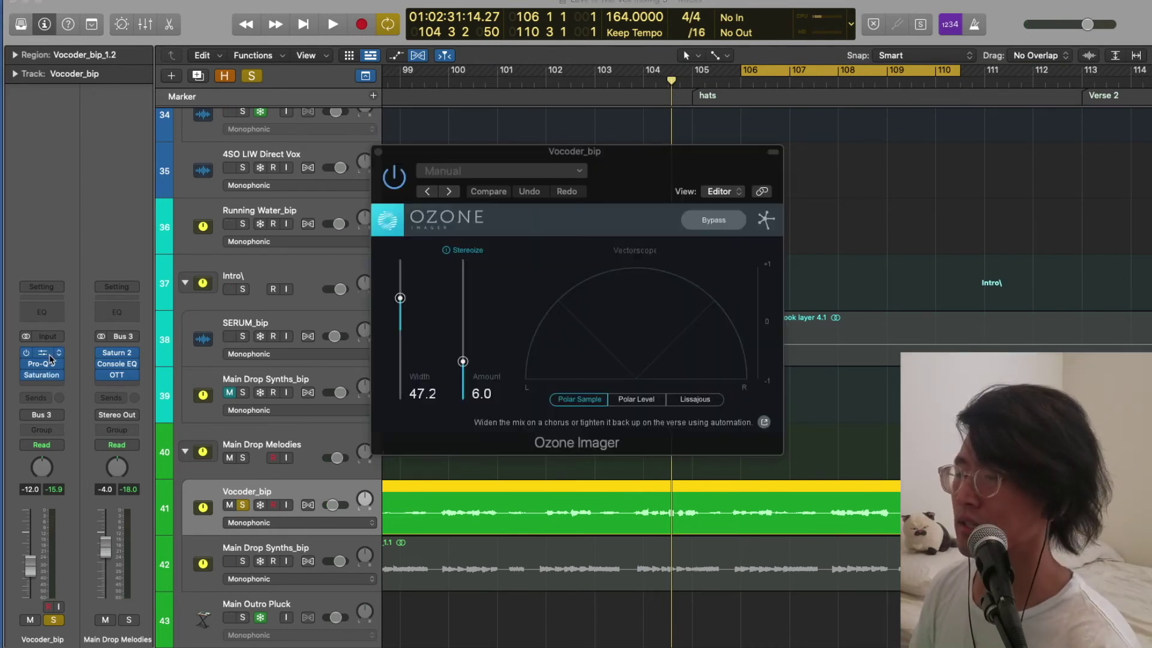
{"action": "left_click", "coordinate": [378, 152]}
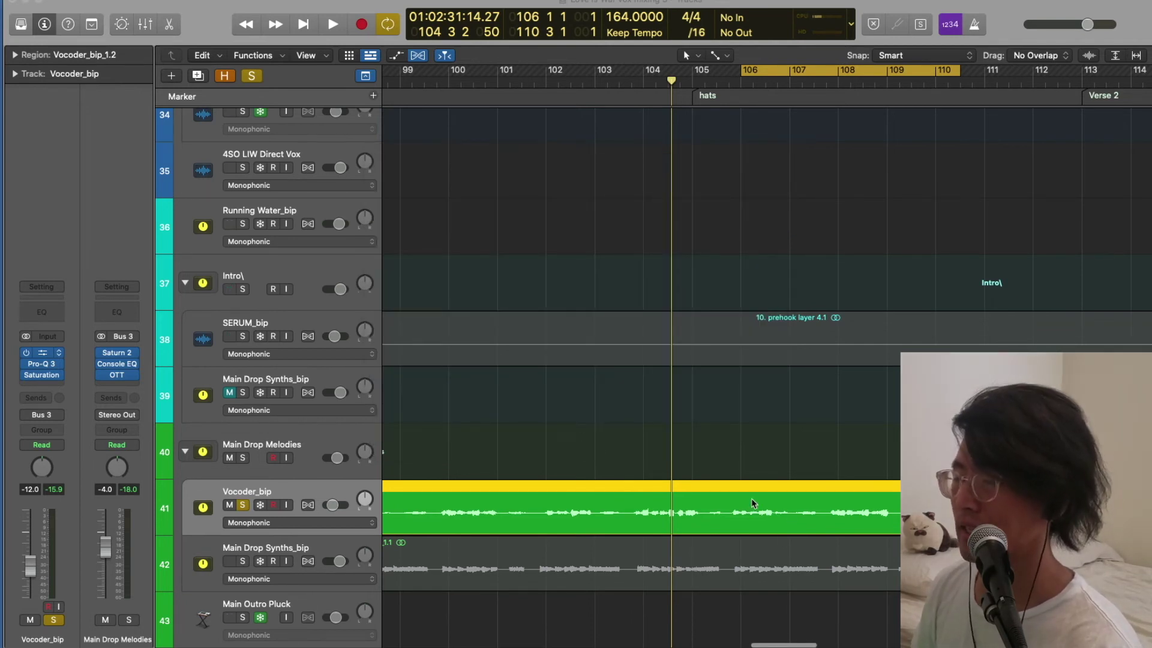
{"action": "left_click", "coordinate": [752, 473]}
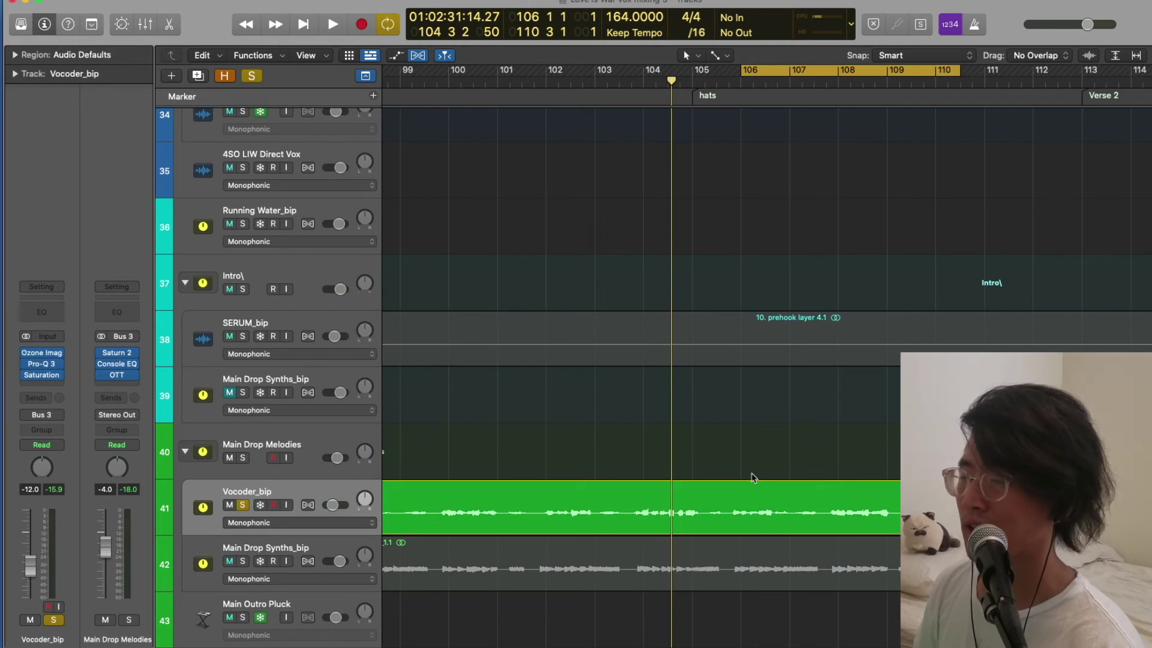
{"action": "left_click", "coordinate": [768, 502]}
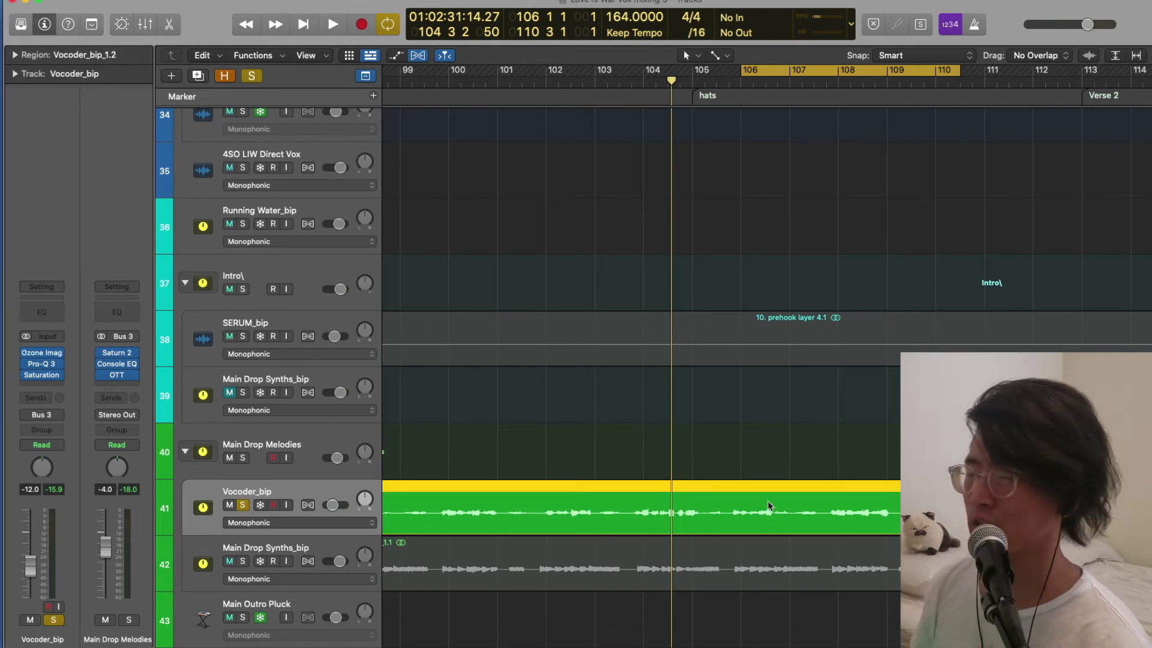
- Solo the Main Drop Melodies stack, dismiss the Updater crash dialog, and audition the vocoder together with the Main Drop Synths
{"action": "key", "text": "super+Left"}
{"action": "key", "text": "super+Right"}
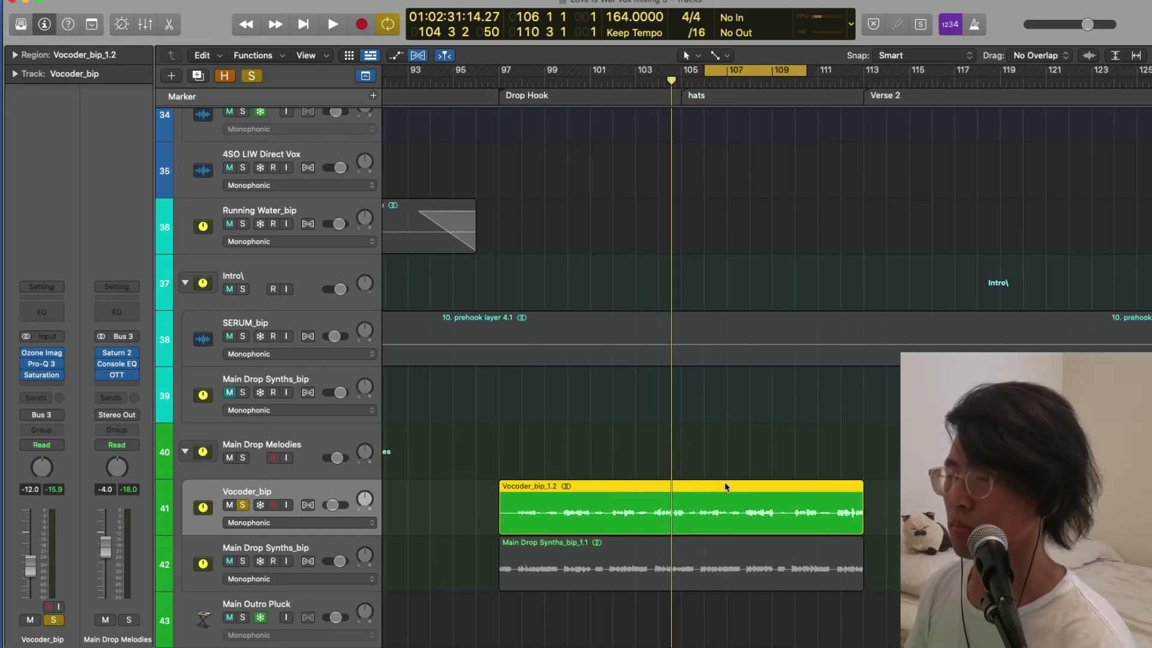
{"action": "left_click", "coordinate": [243, 457]}
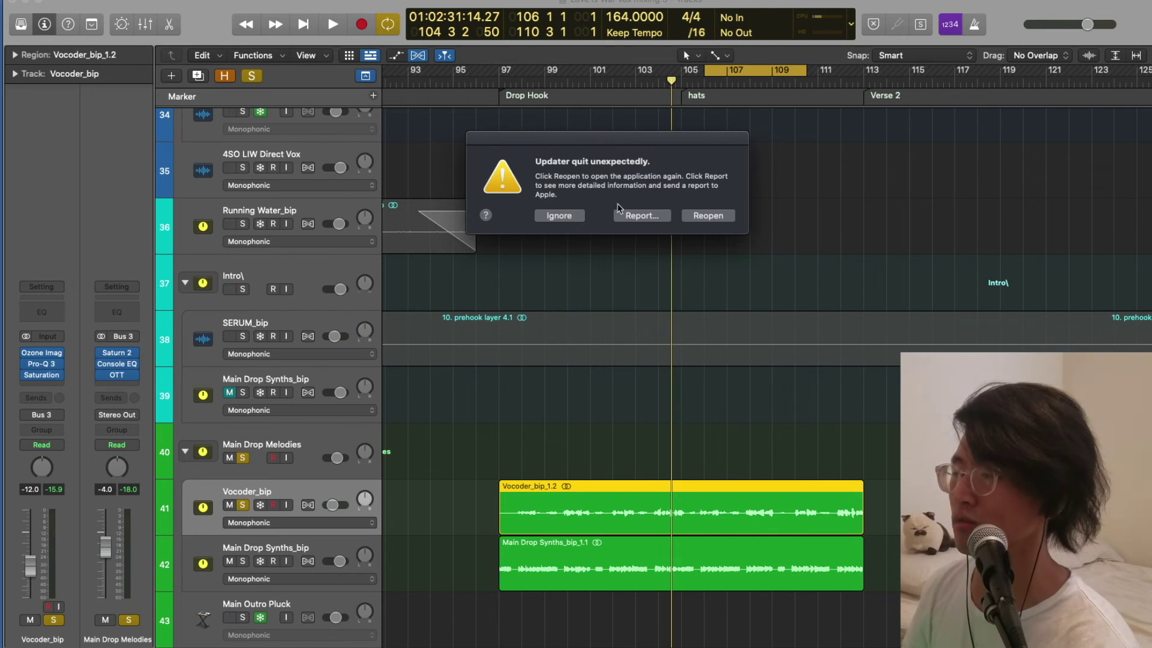
{"action": "left_click", "coordinate": [575, 215]}
{"action": "key", "text": "space"}
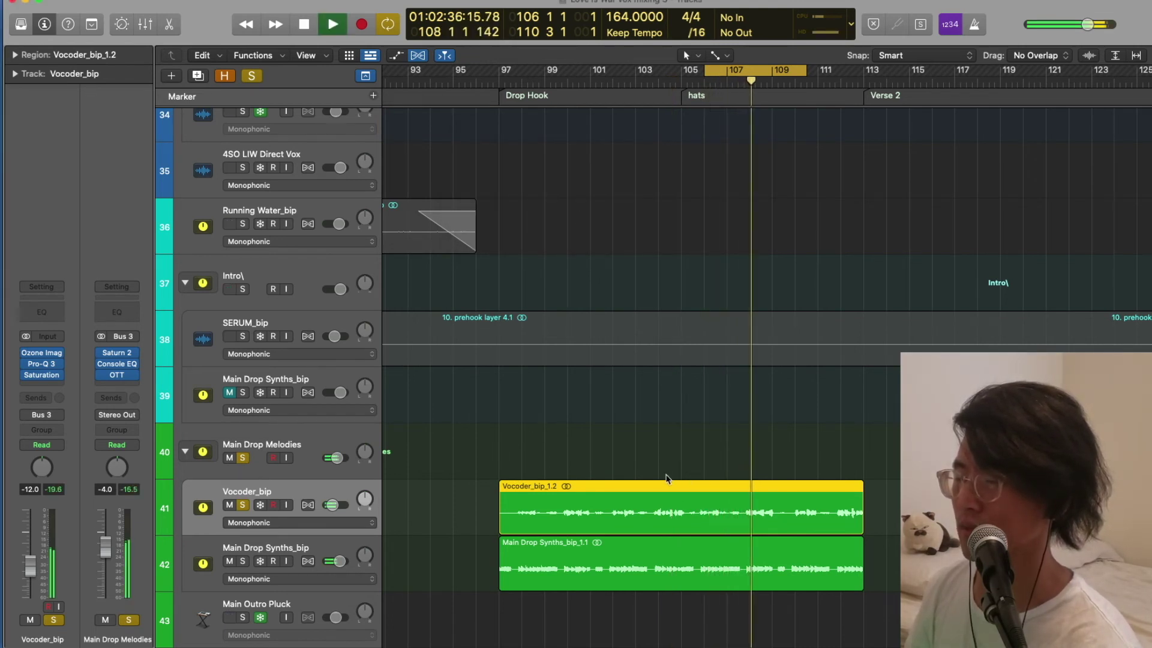
{"action": "key", "text": "space"}
- Solo Hook Main Vox, Hook Main Vox_bip, Hook Layer 1 and Hook Layer 2, and play them with Vocoder_bip alone from bar 106
{"action": "scroll", "coordinate": [325, 503], "scroll_direction": "up", "scroll_amount": 15}
{"action": "left_click", "coordinate": [408, 437]}
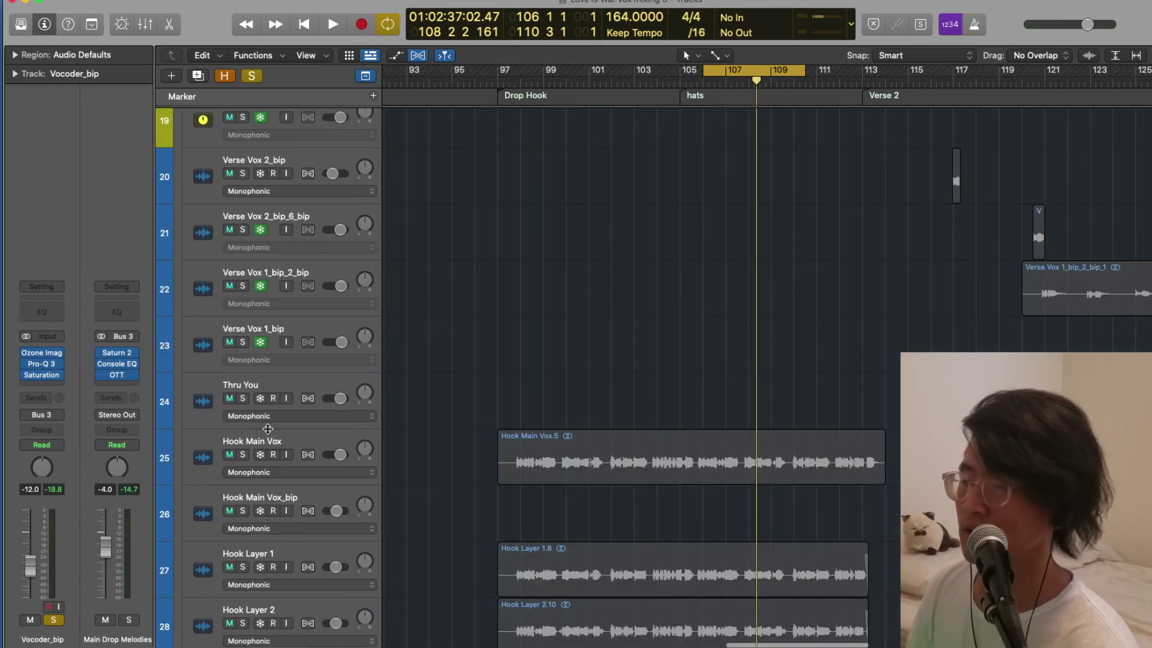
{"action": "left_click_drag", "start_coordinate": [243, 455], "coordinate": [259, 603]}
{"action": "key", "text": "space"}
{"action": "scroll", "coordinate": [846, 294], "scroll_direction": "down", "scroll_amount": 2}
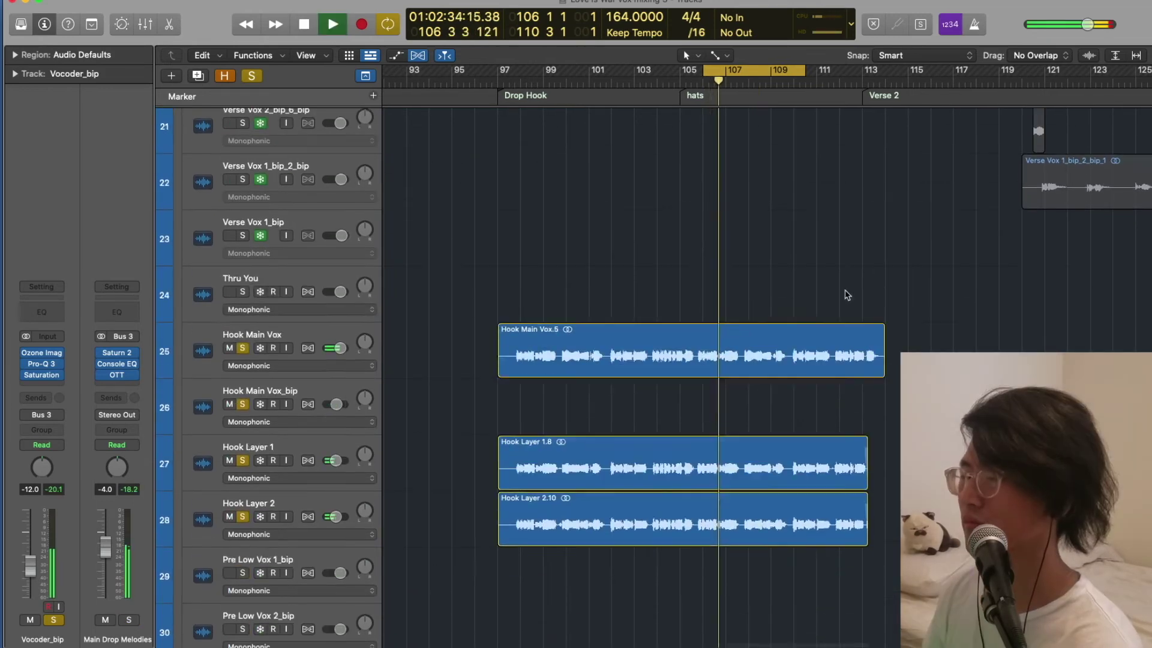
{"action": "scroll", "coordinate": [847, 295], "scroll_direction": "down", "scroll_amount": 13}
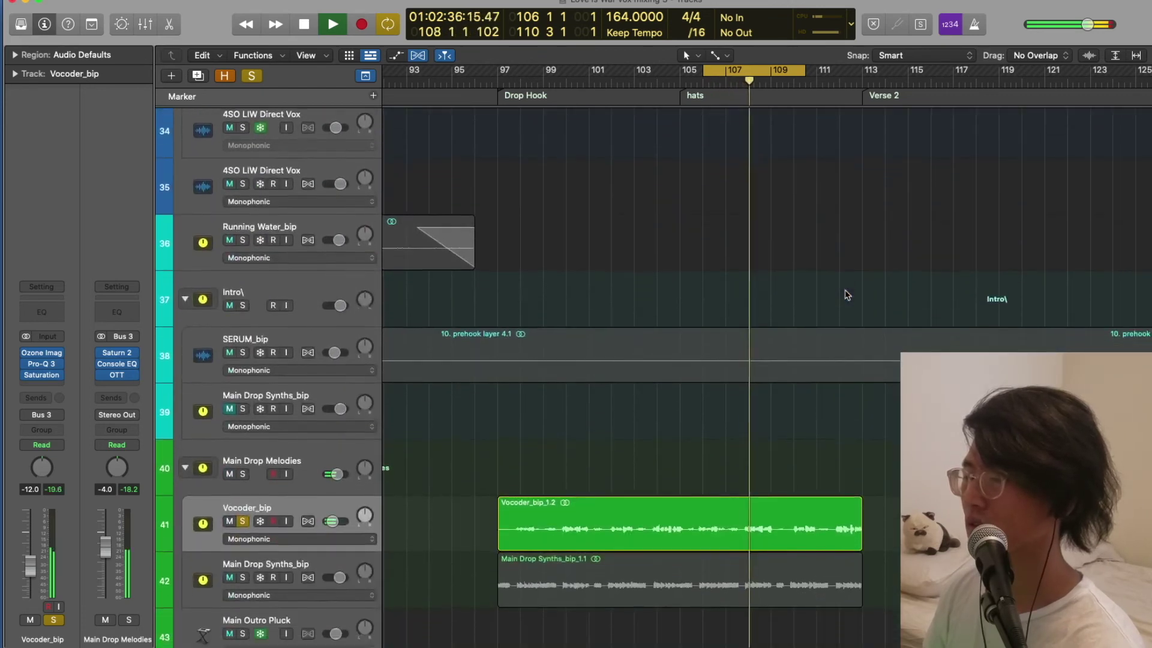
{"action": "scroll", "coordinate": [847, 294], "scroll_direction": "down", "scroll_amount": 1}
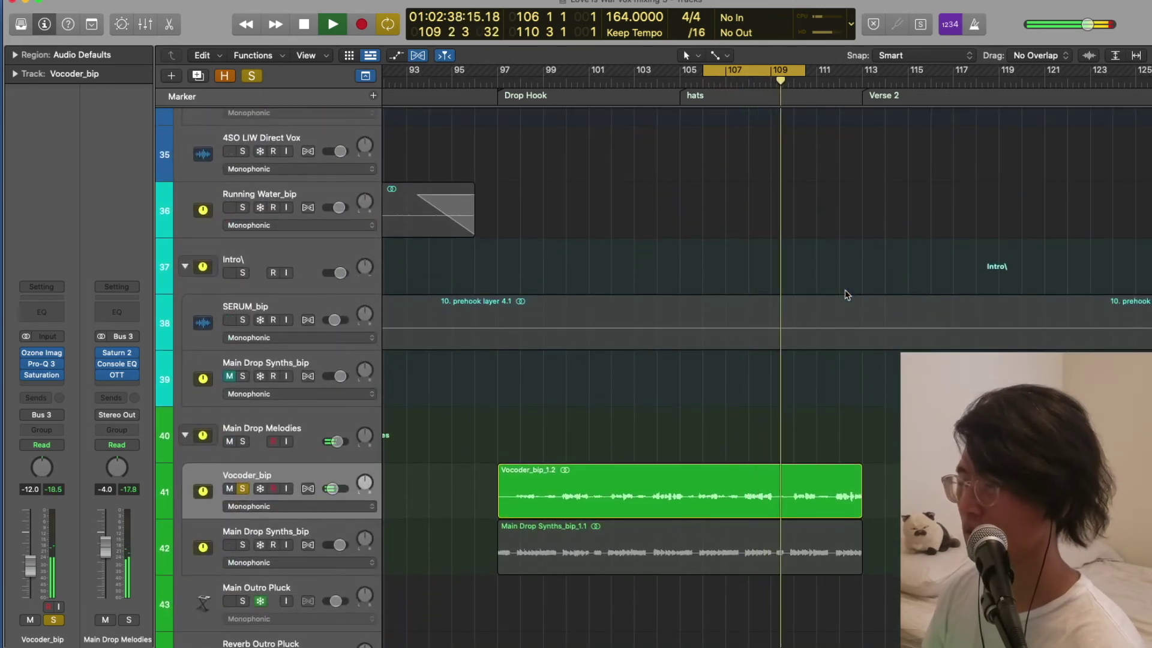
{"action": "key", "text": "space"}
- Play the outro from bar 157 with no tracks soloed, viewing the 4SO LIW Direct Vox and Audio 93 vocal tracks
{"action": "key", "text": "super+Up"}
{"action": "key", "text": "super+Up"}
{"action": "key", "text": "super+Up"}
{"action": "key", "text": "super+Up"}
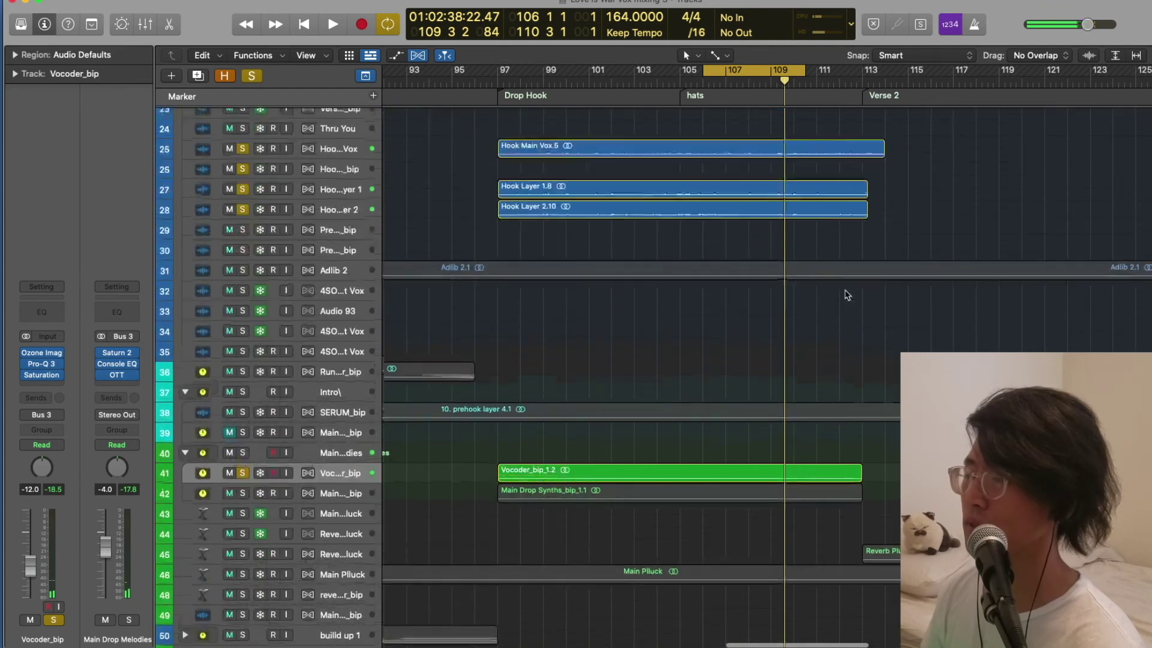
{"action": "key", "text": "super+Down"}
{"action": "scroll", "coordinate": [848, 290], "scroll_direction": "up", "scroll_amount": 3}
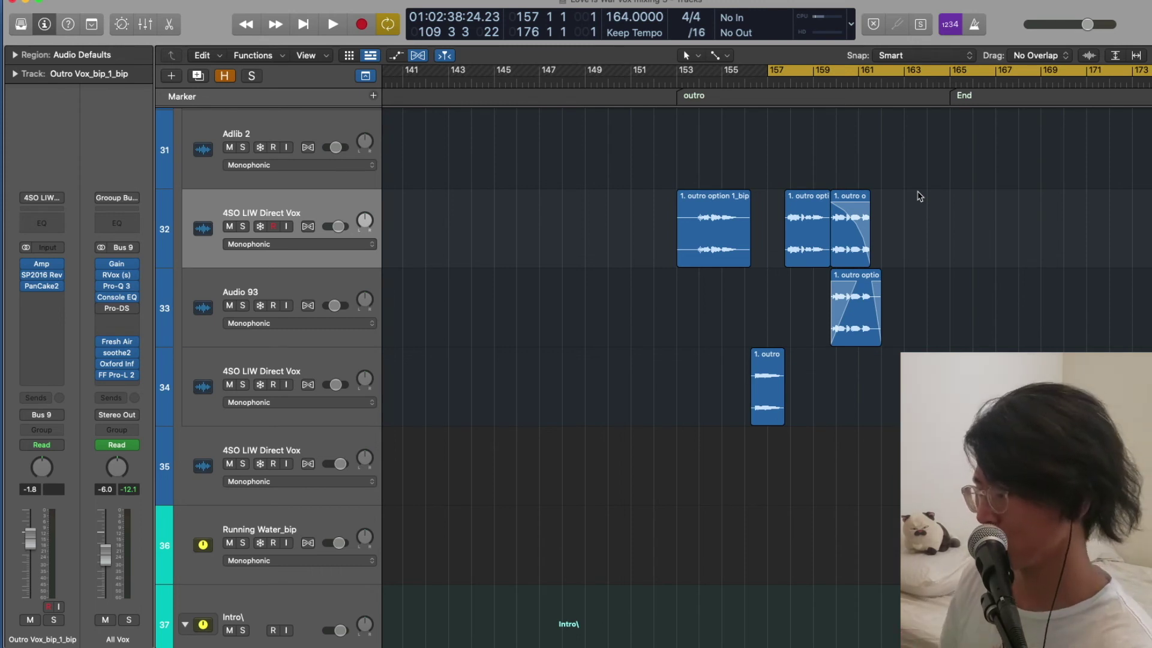
{"action": "key", "text": "space"}
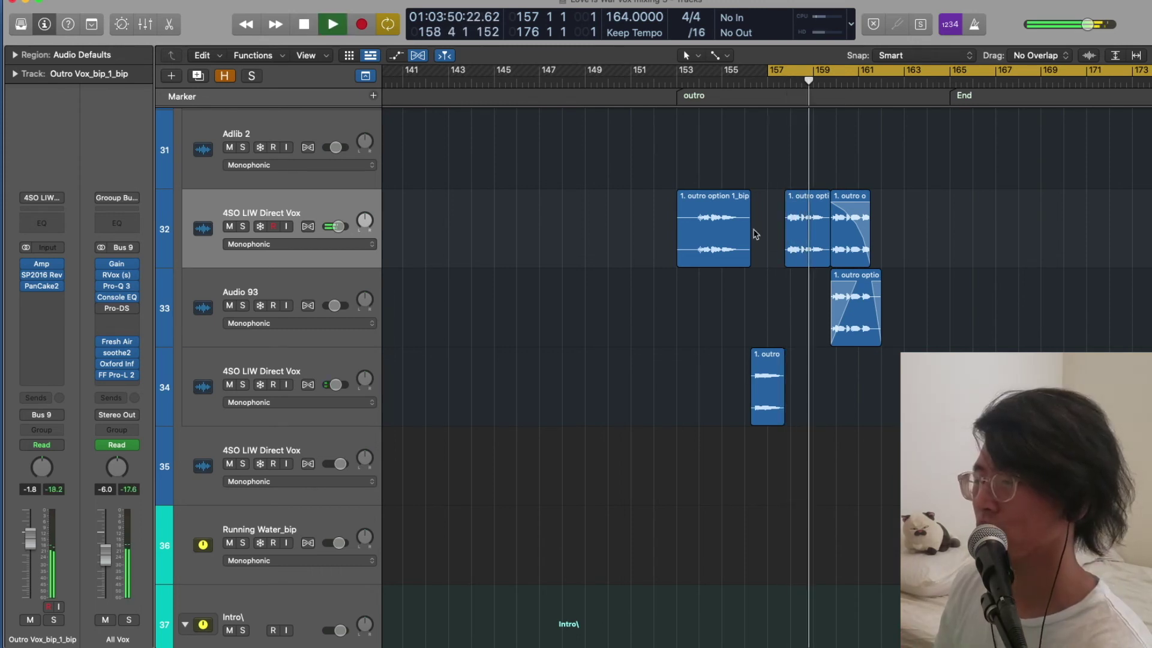